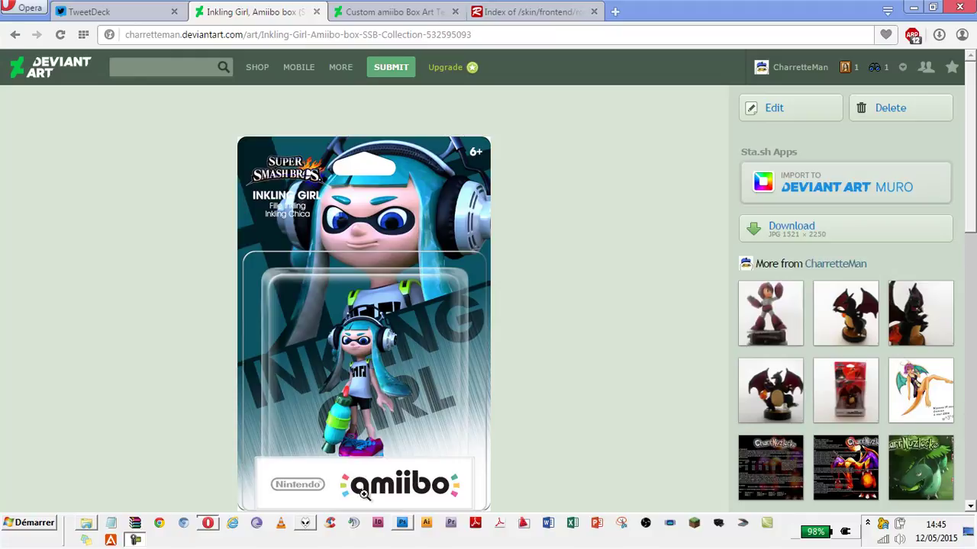
- View the box artwork at full size twice, scrolling over it, then restore the normal page
left_click(414, 324)
scroll(496, 268, "down", 3)
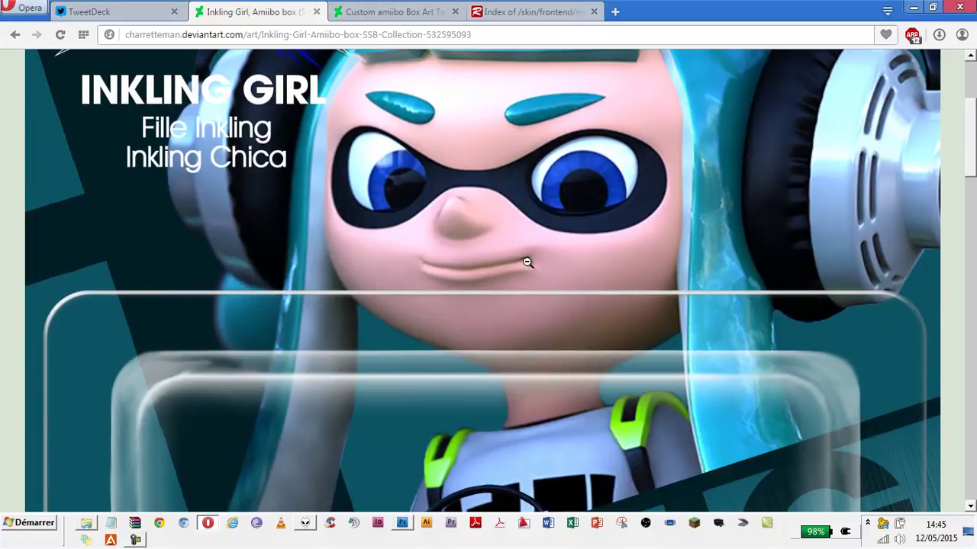
scroll(530, 259, "down", 5)
scroll(541, 256, "down", 5)
scroll(546, 256, "up", 1)
scroll(553, 258, "up", 5)
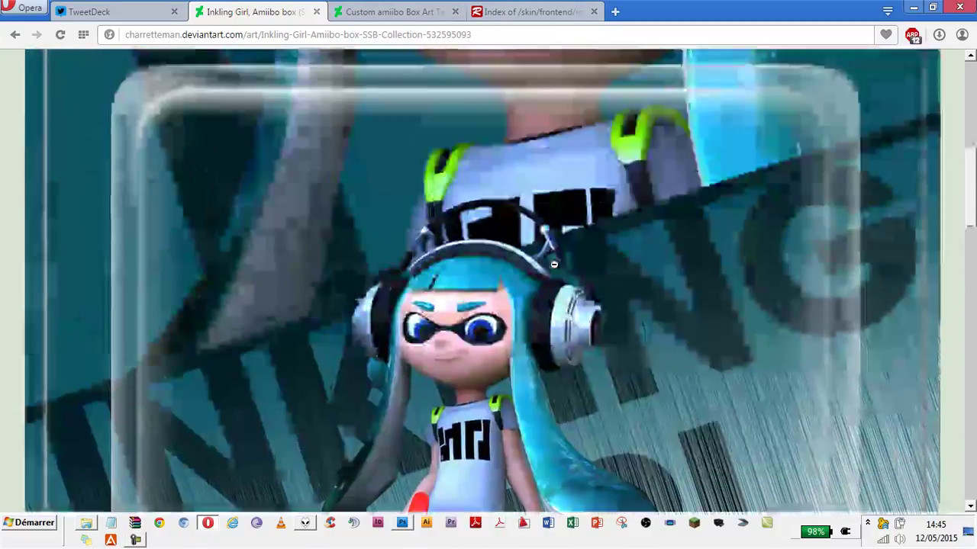
scroll(563, 258, "up", 5)
left_click(561, 259)
scroll(558, 264, "up", 4)
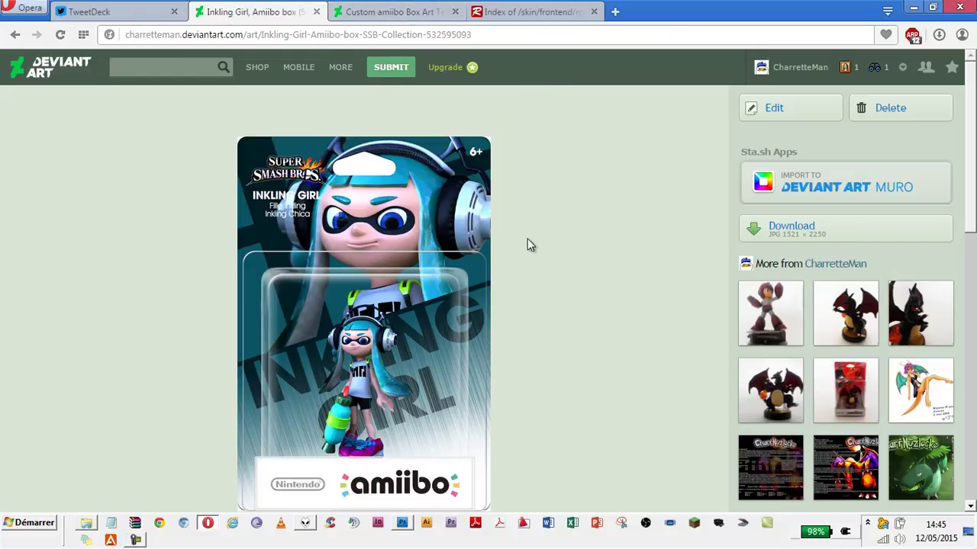
scroll(399, 244, "down", 1)
left_click(400, 252)
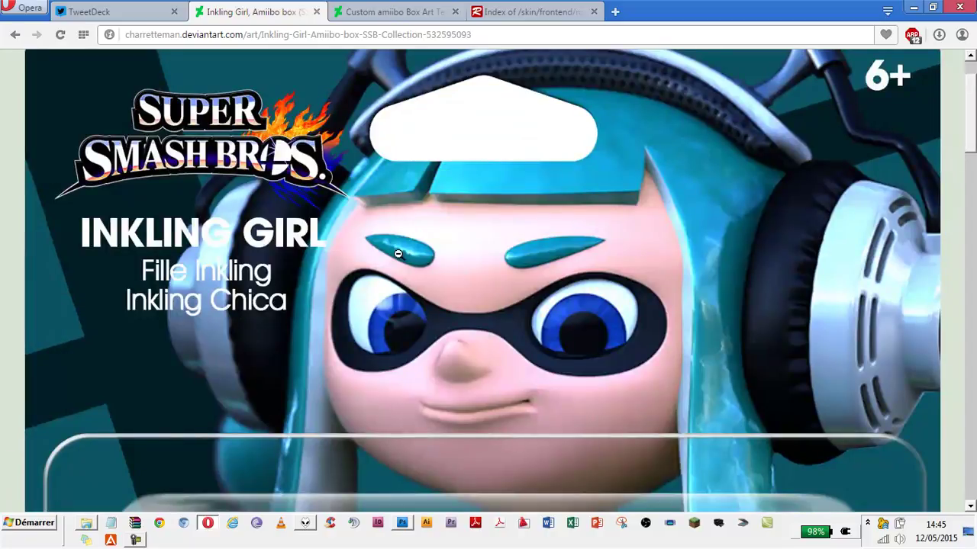
scroll(402, 263, "down", 5)
scroll(403, 277, "down", 5)
scroll(458, 279, "up", 8)
scroll(512, 279, "up", 5)
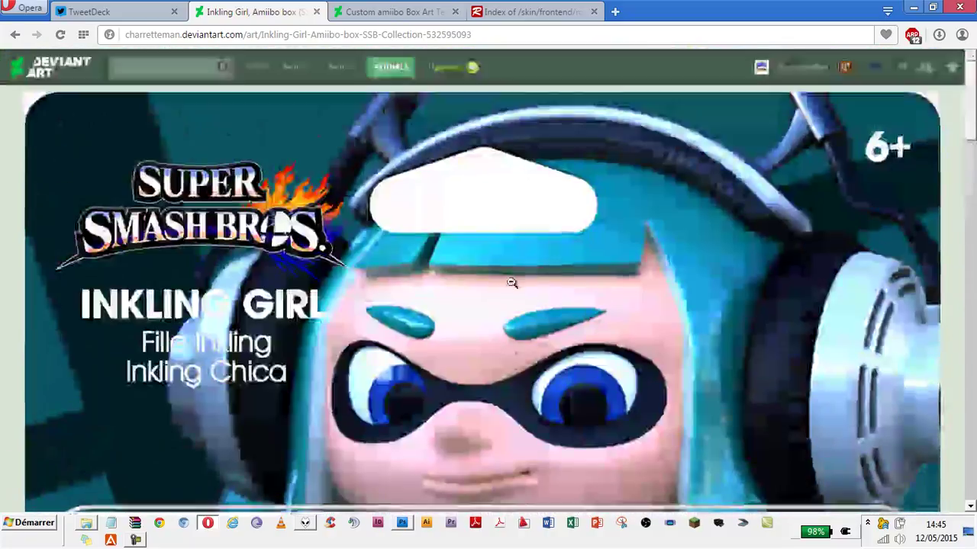
left_click(512, 281)
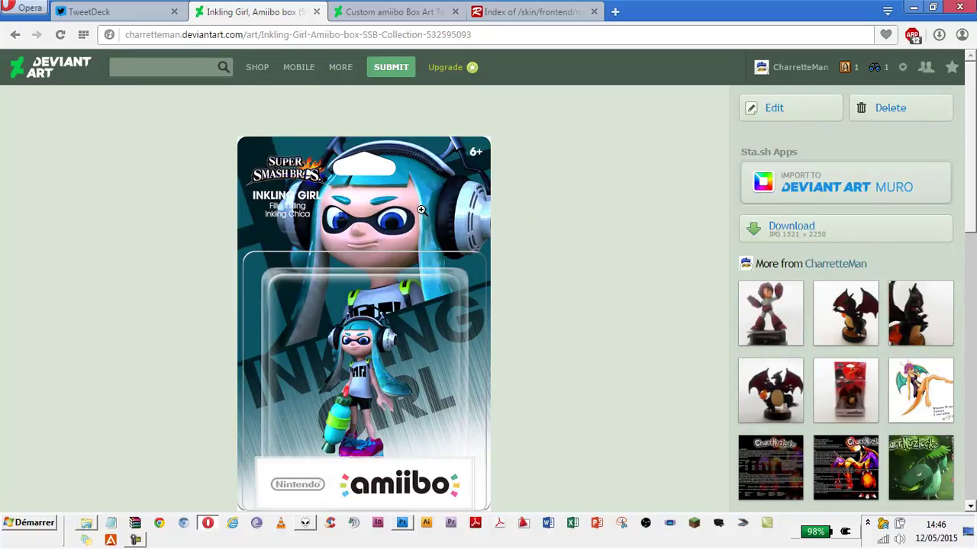
- Review the Custom amiibo Box Art template page, scrolling through its description and comments
left_click(423, 15)
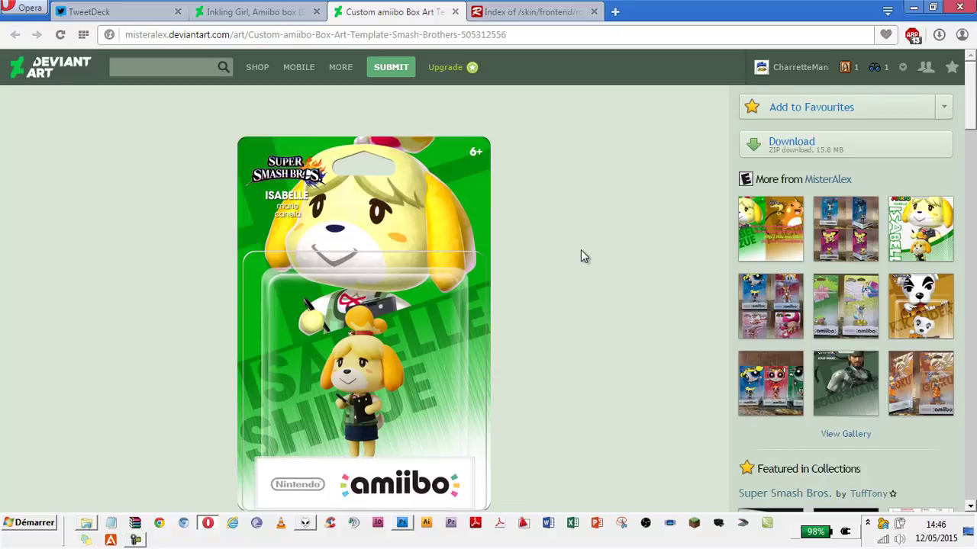
scroll(525, 275, "down", 3)
scroll(525, 275, "down", 2)
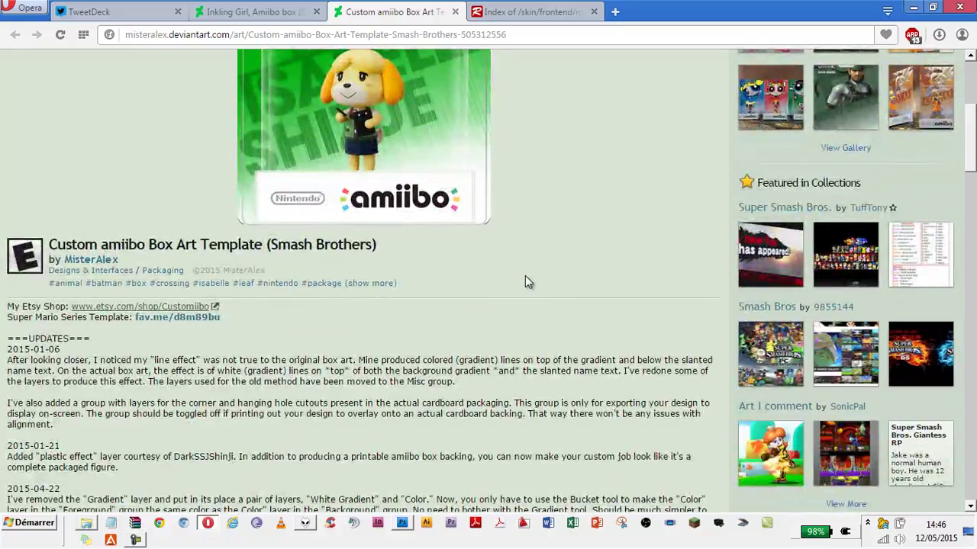
scroll(525, 275, "up", 5)
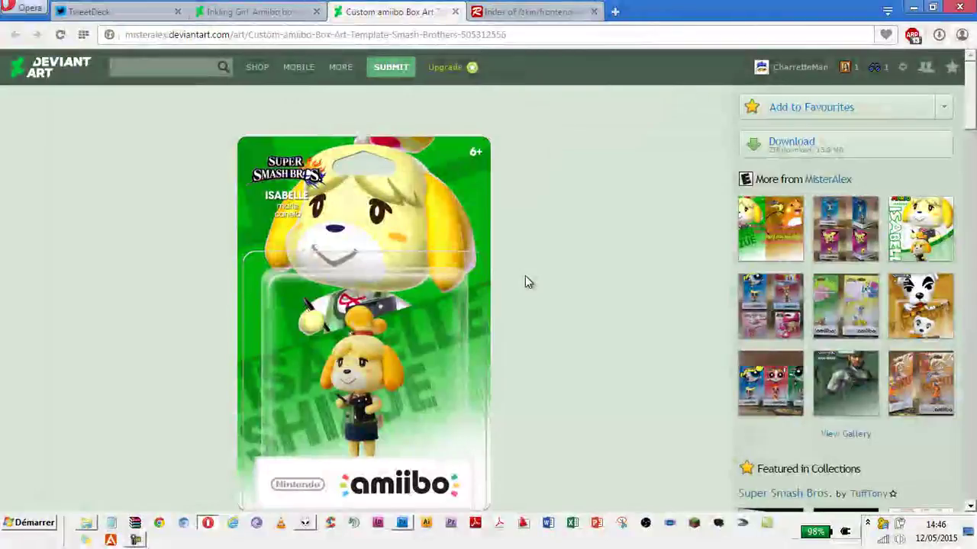
scroll(525, 282, "down", 5)
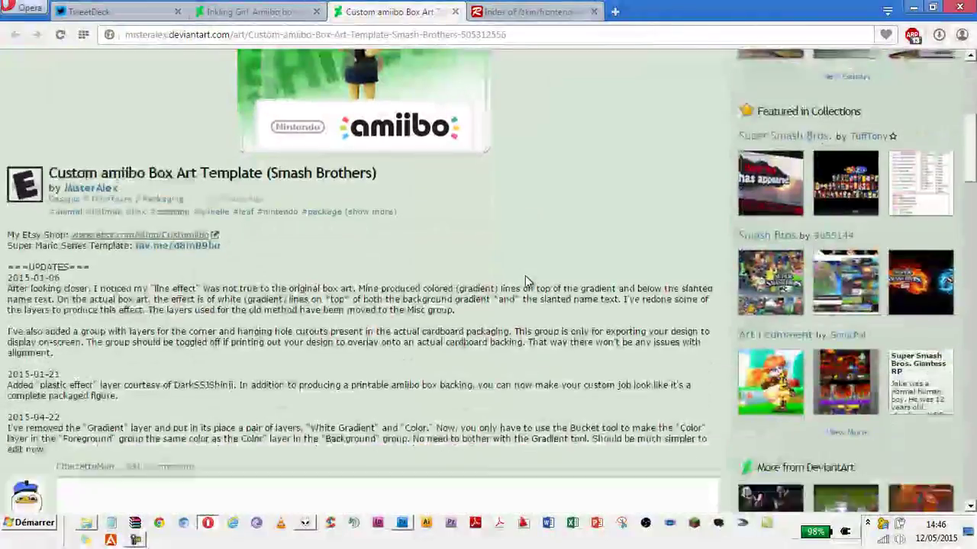
scroll(525, 282, "down", 1)
scroll(524, 283, "up", 5)
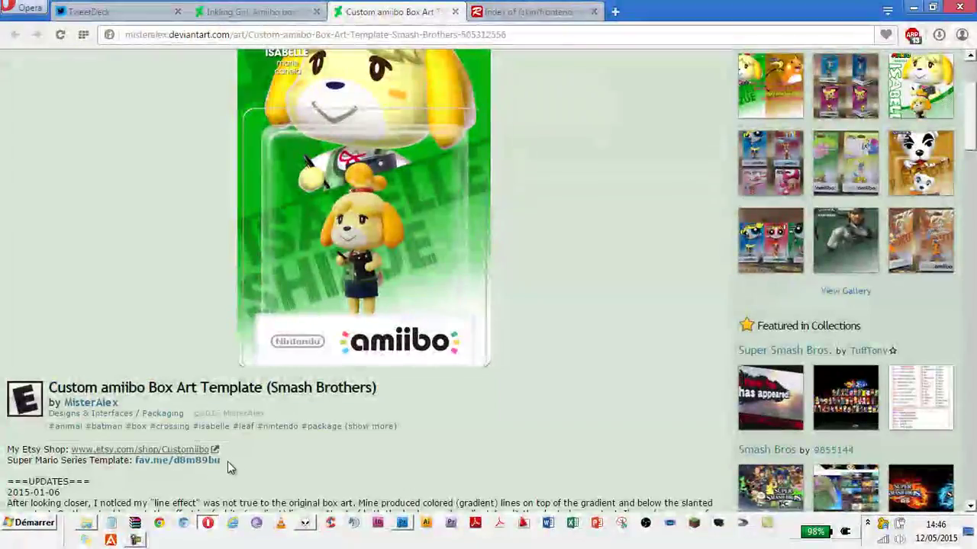
scroll(481, 247, "down", 4)
scroll(481, 251, "down", 2)
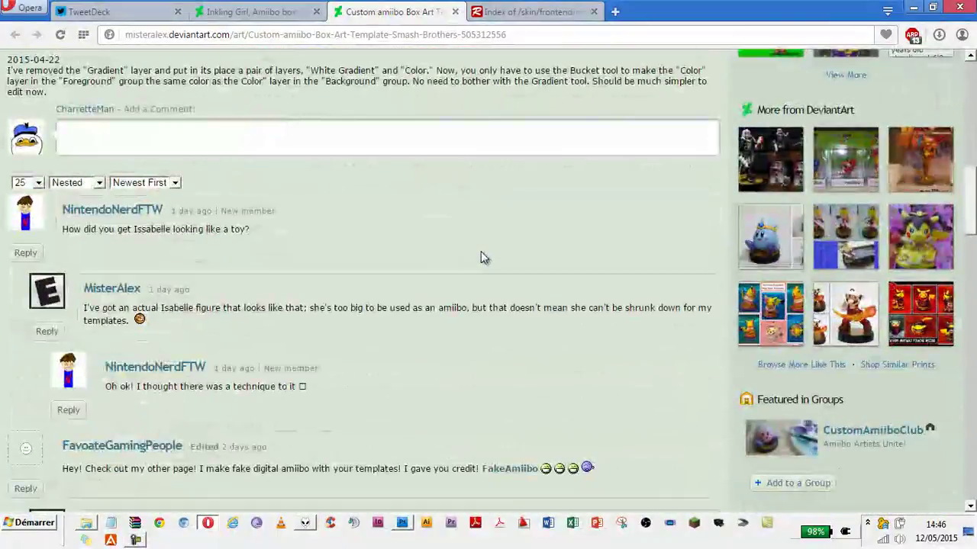
scroll(480, 252, "up", 1)
scroll(482, 260, "down", 1)
scroll(482, 260, "down", 5)
scroll(482, 262, "up", 1)
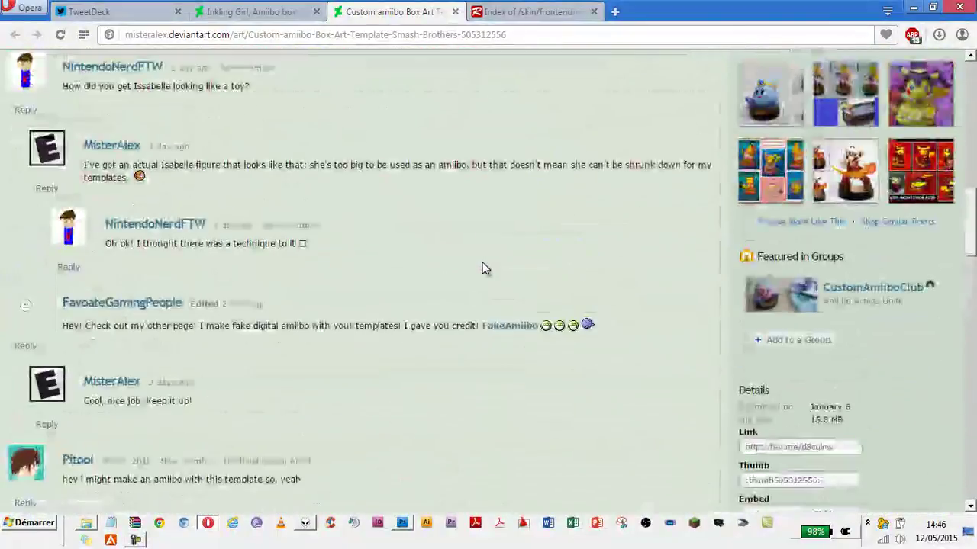
scroll(482, 263, "down", 5)
scroll(483, 273, "down", 5)
scroll(484, 273, "down", 5)
scroll(453, 329, "down", 3)
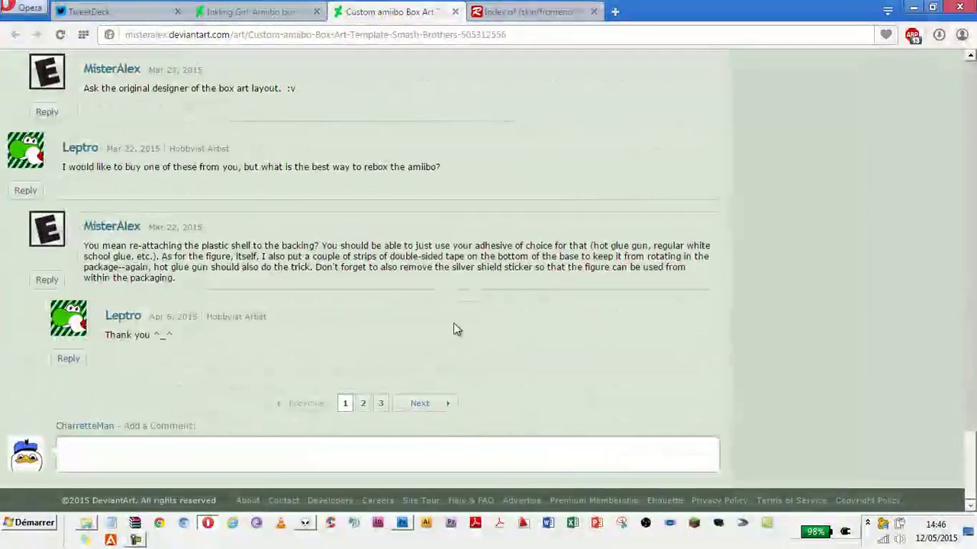
- Load another page of comments on the template page and browse it
left_click(403, 401)
scroll(452, 330, "up", 5)
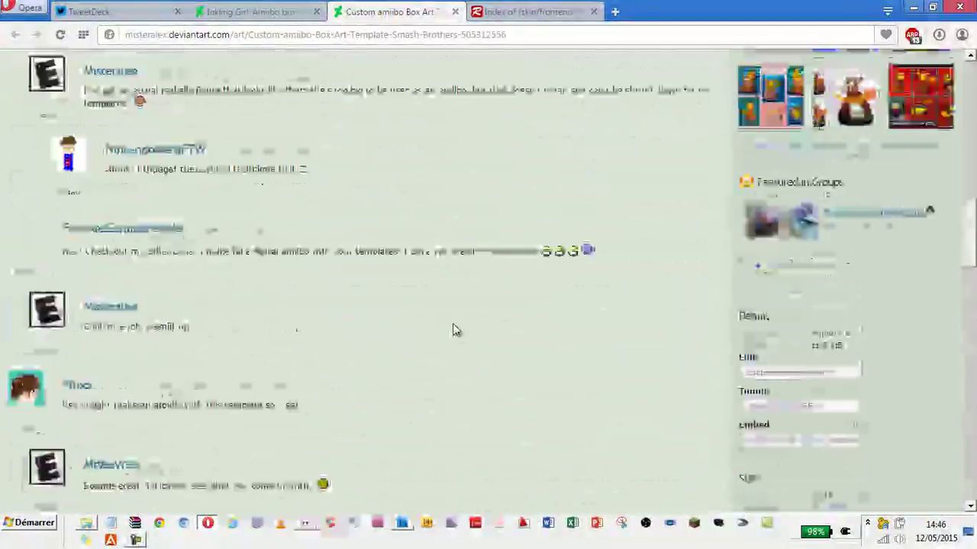
scroll(453, 330, "up", 10)
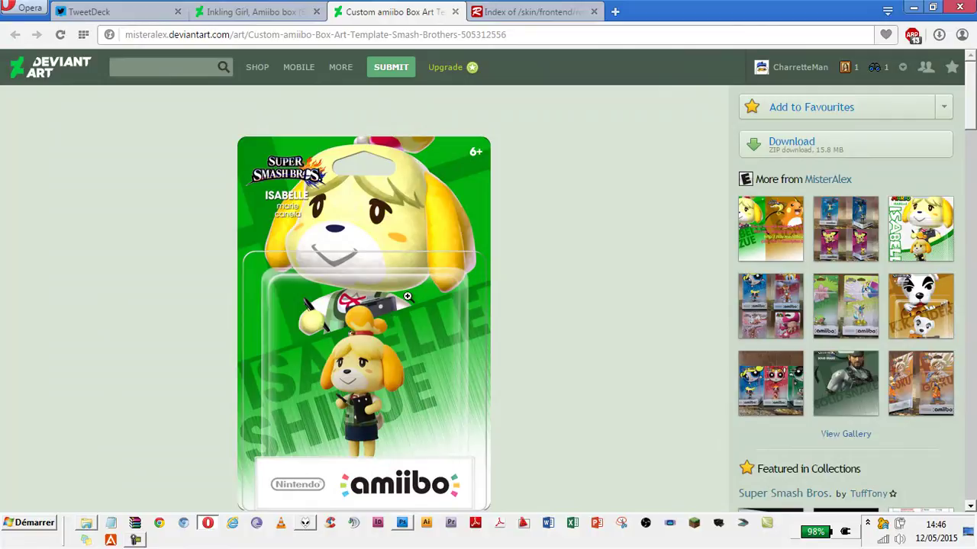
scroll(419, 301, "down", 2)
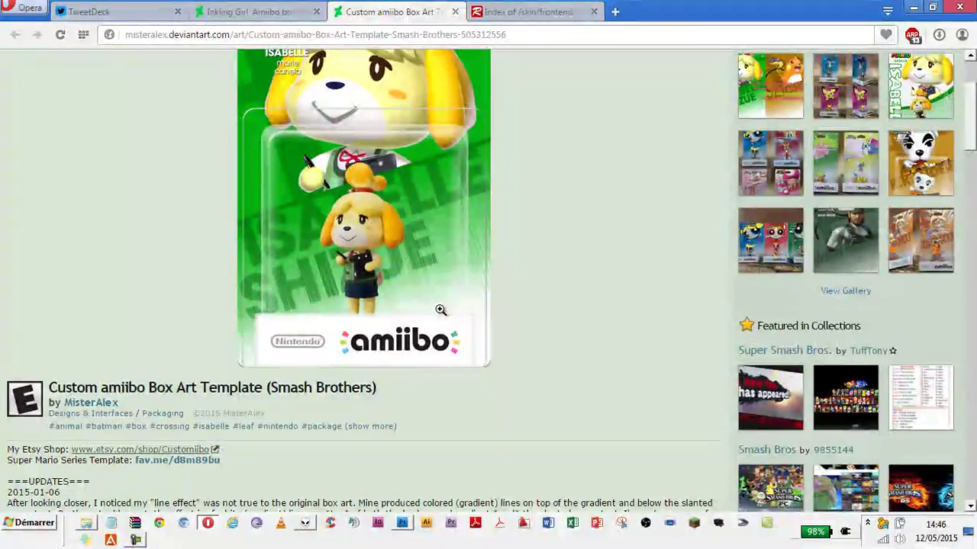
- Check the ITC Avant Garde Pro font listing, then return to the template page and Photoshop
left_click(531, 13)
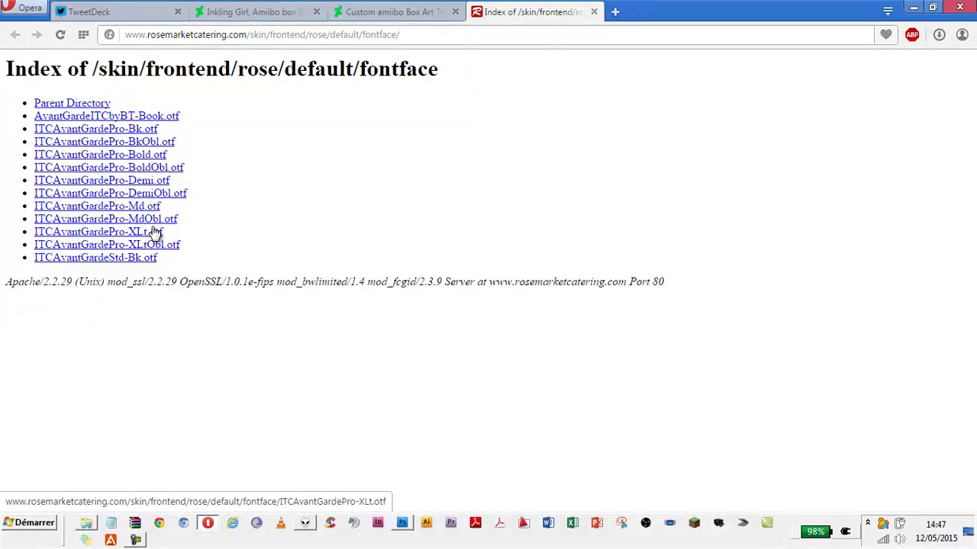
left_click(437, 14)
left_click(402, 523)
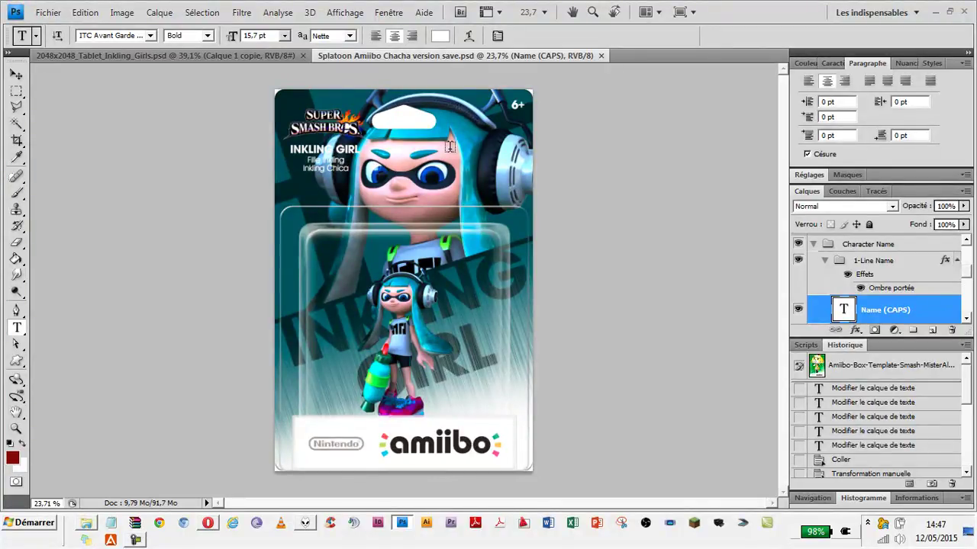
left_click(255, 57)
left_click(366, 55)
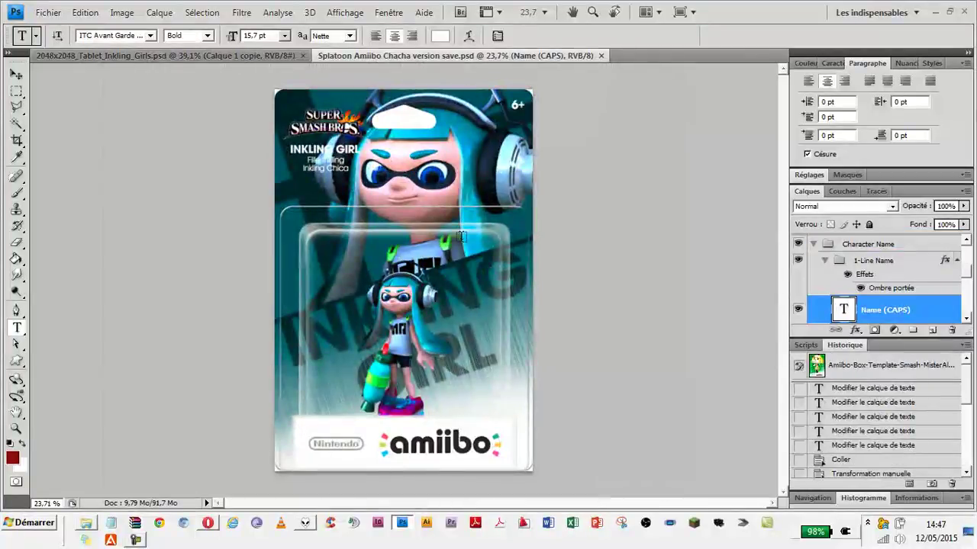
left_click(142, 53)
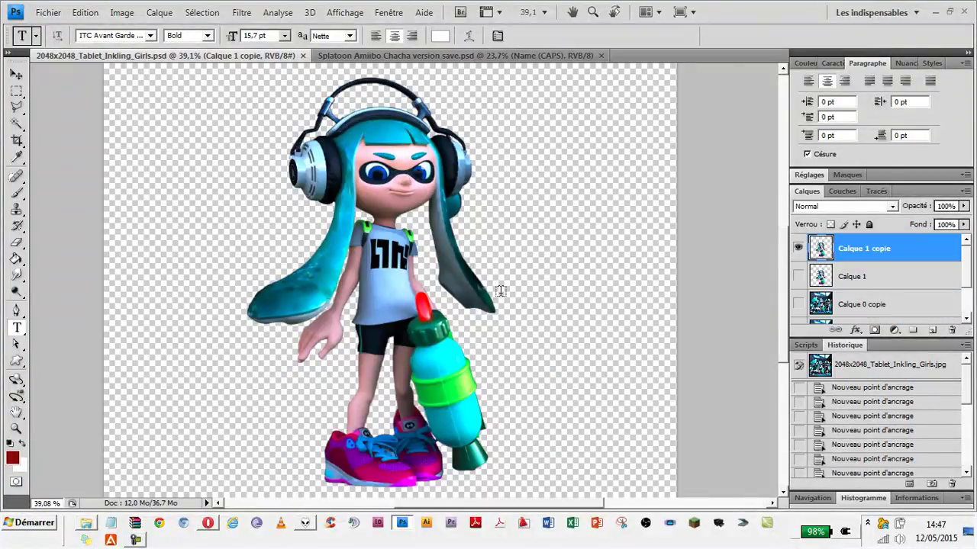
scroll(883, 302, "down", 2)
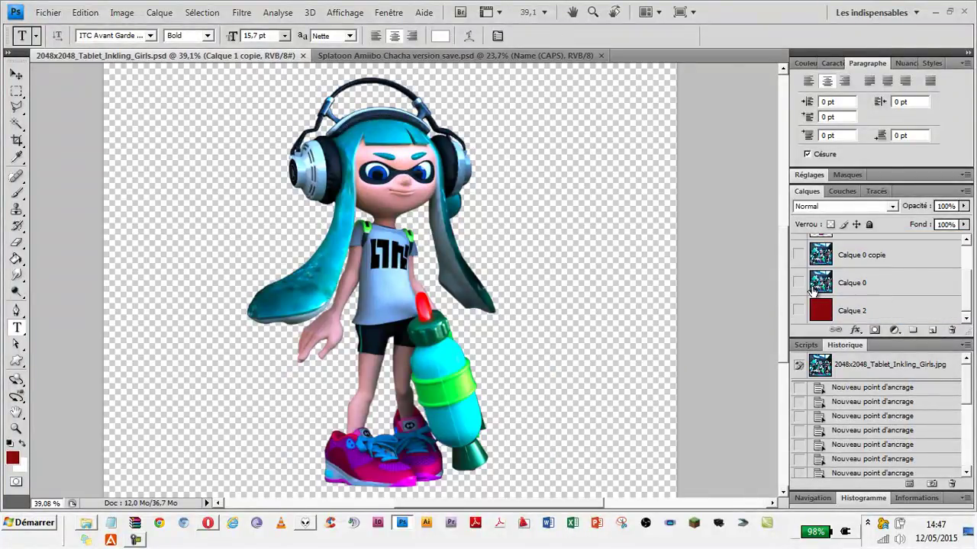
left_click(799, 282)
scroll(801, 282, "up", 2)
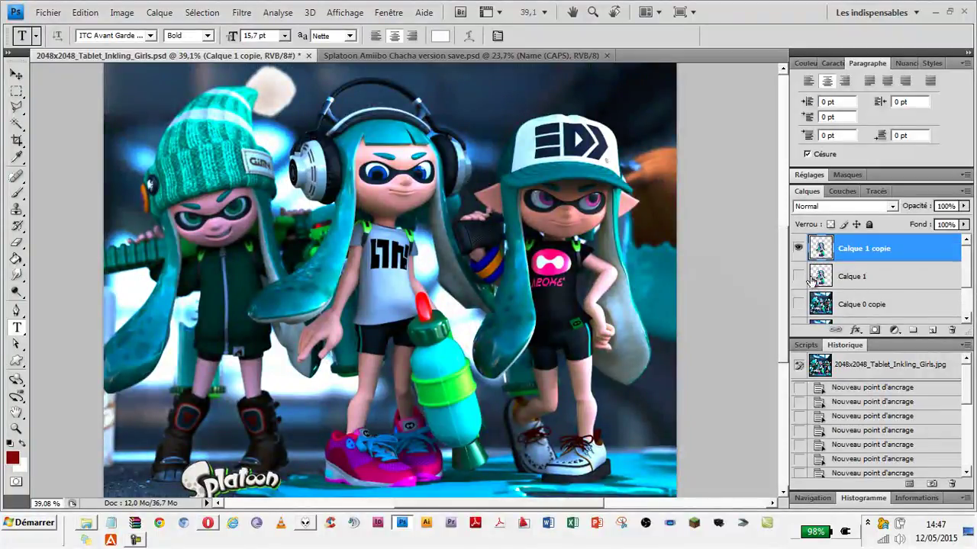
left_click(799, 249)
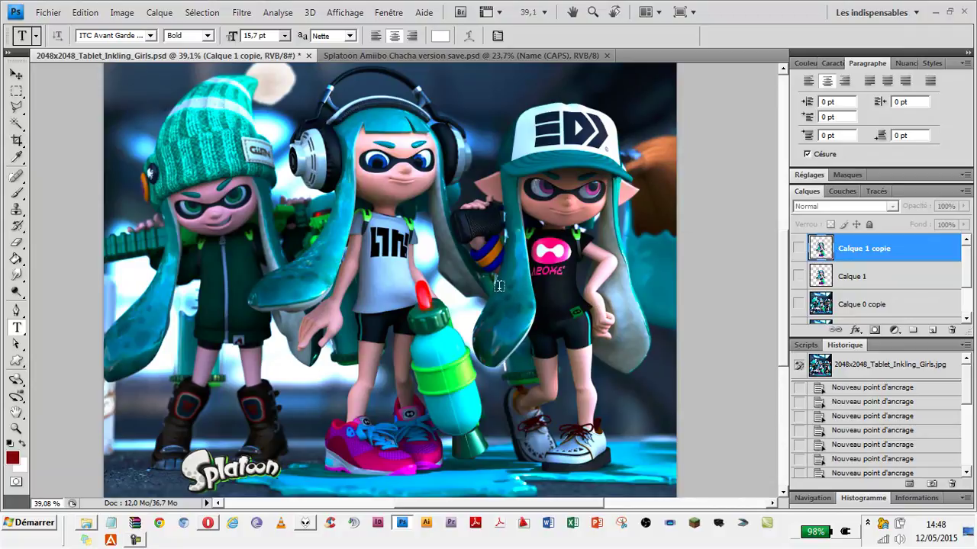
left_click(799, 248)
scroll(802, 252, "down", 2)
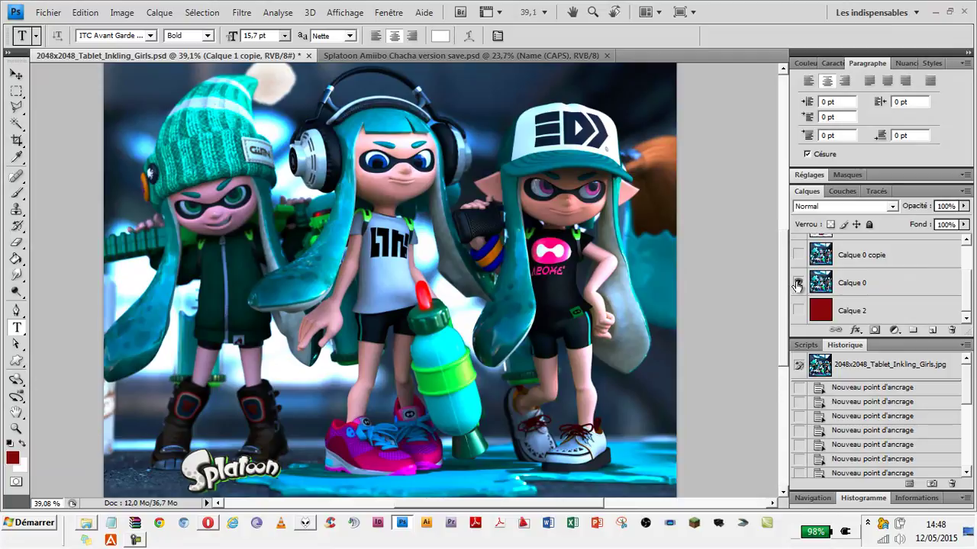
left_click(798, 283)
scroll(798, 286, "up", 1)
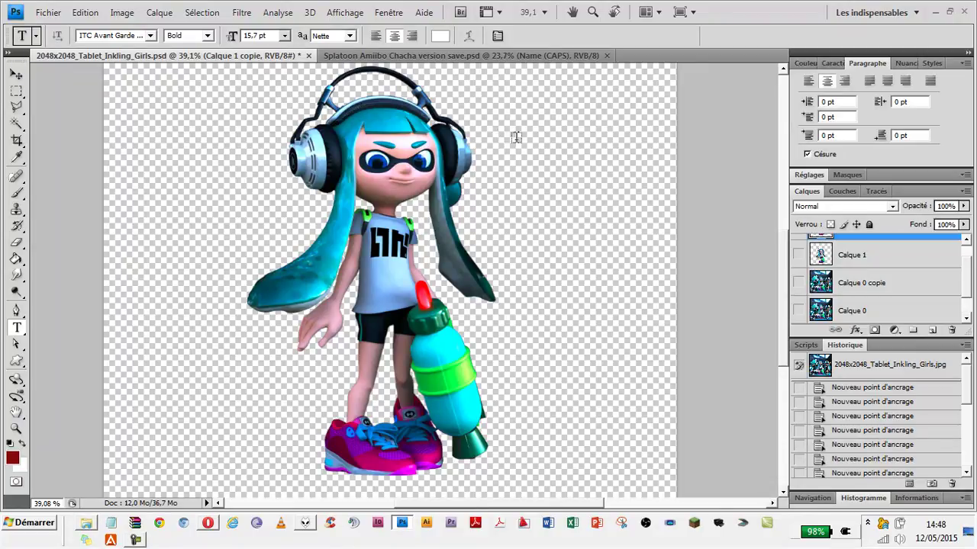
left_click(397, 56)
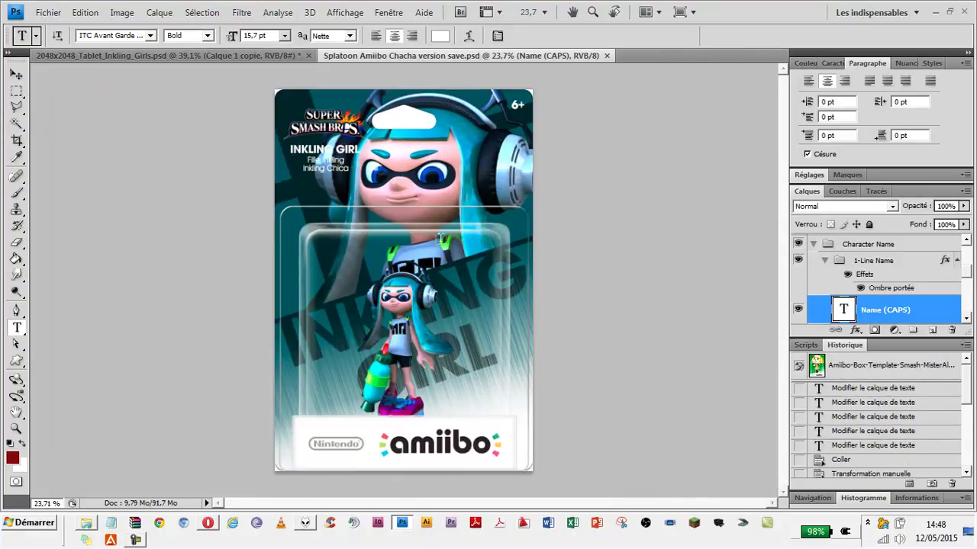
- Revert the Splatoon amiibo box to its top Amiibo-Box-Template History snapshot
left_click(126, 58)
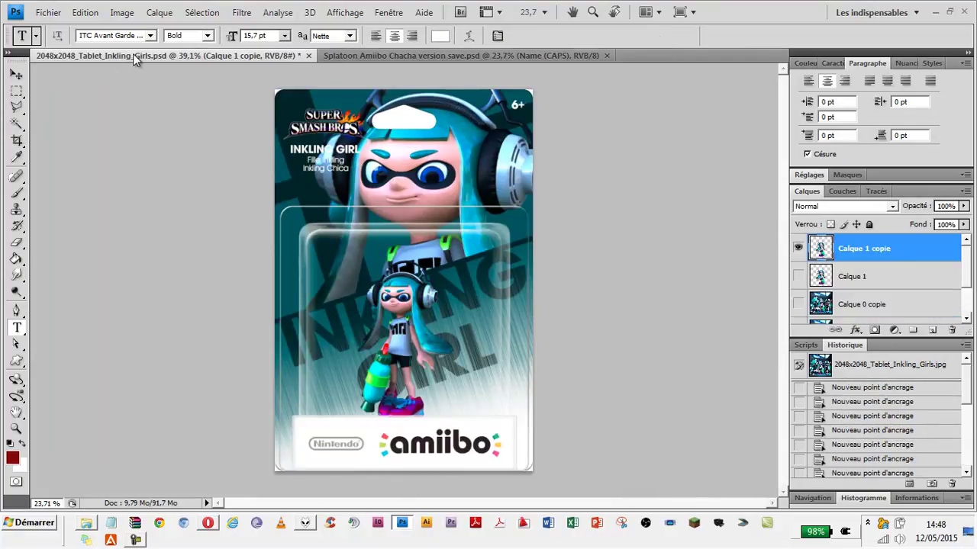
left_click(423, 55)
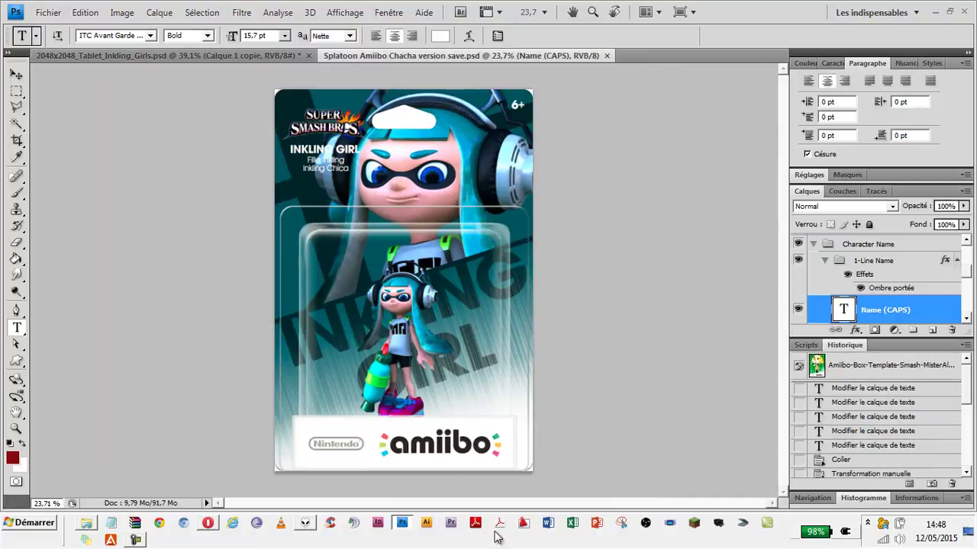
left_click(305, 523)
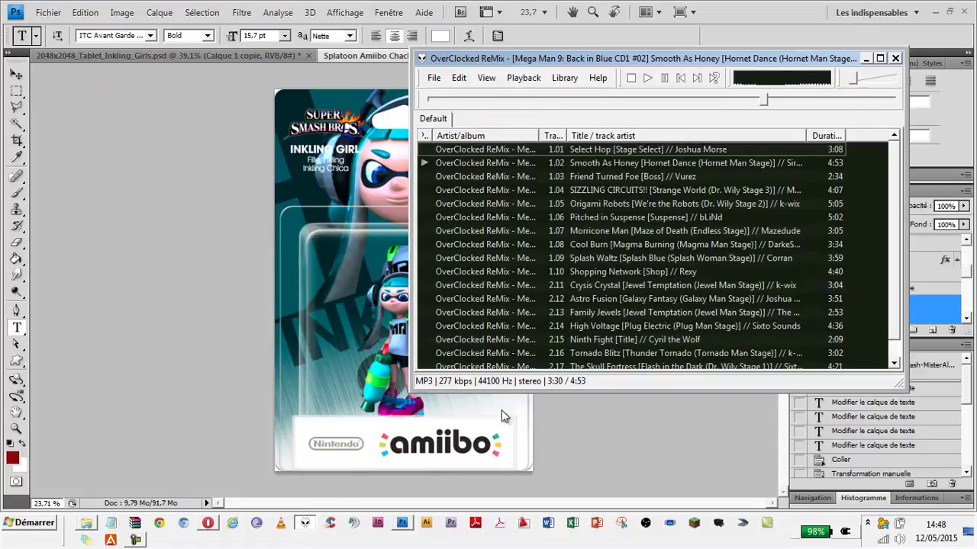
left_click(866, 58)
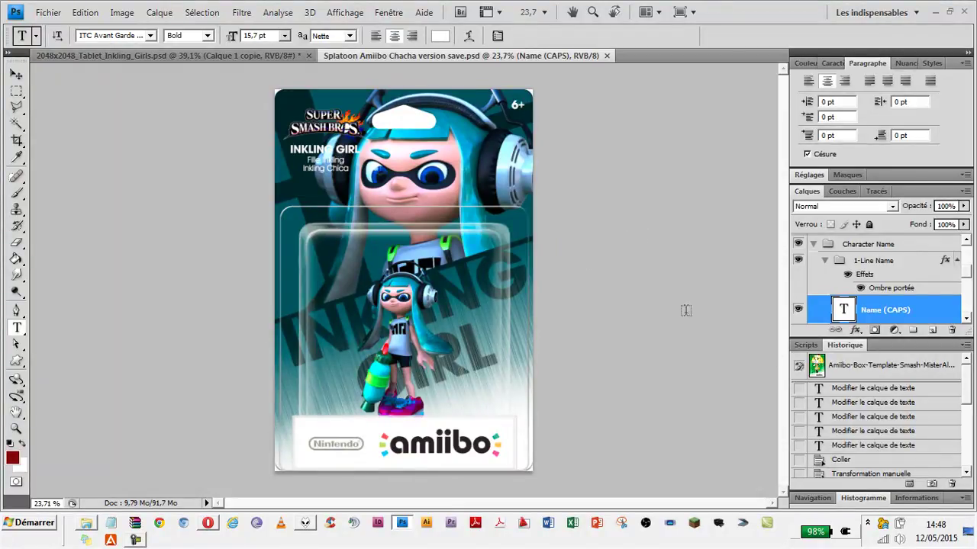
left_click(818, 370)
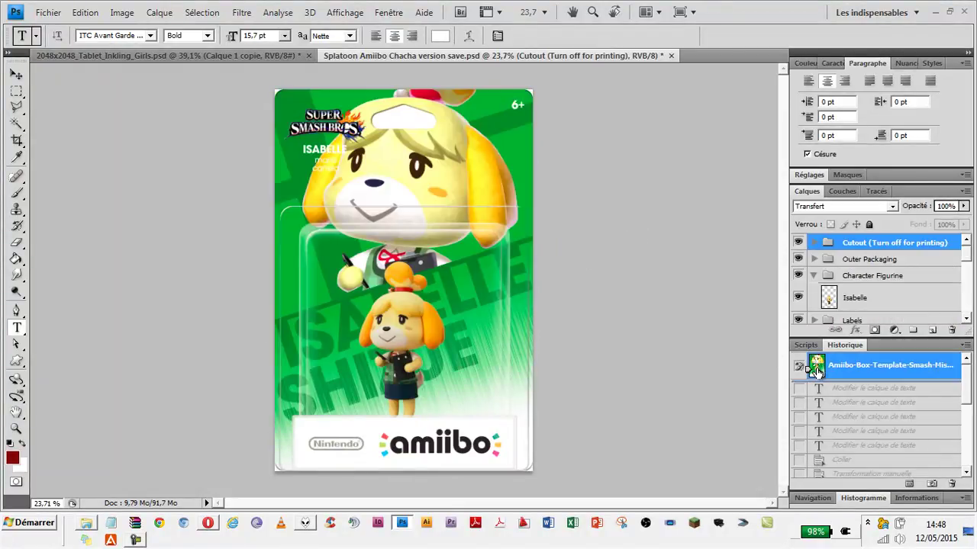
- Fold the History and Paragraph panels and collapse the Figurine, Name and Picture groups
left_click(815, 276)
double_click(891, 345)
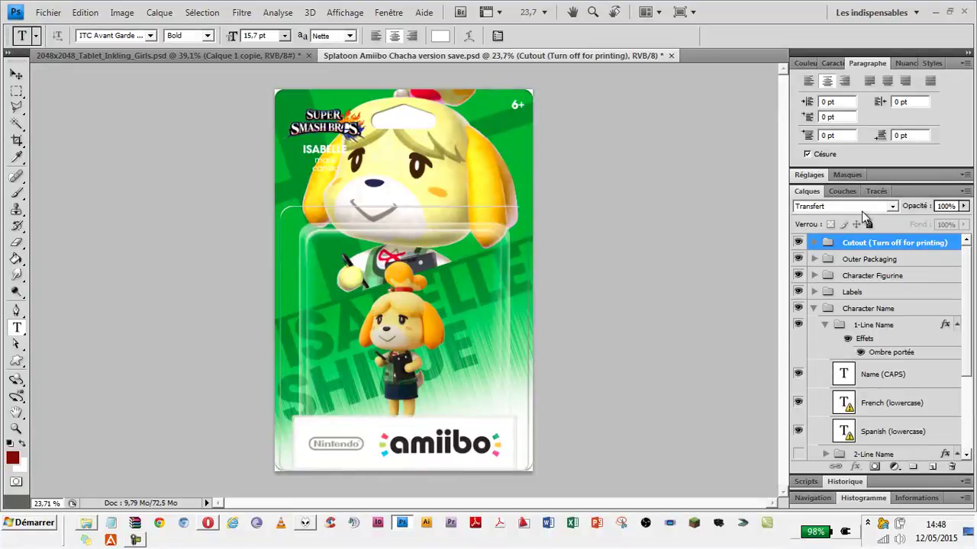
double_click(867, 63)
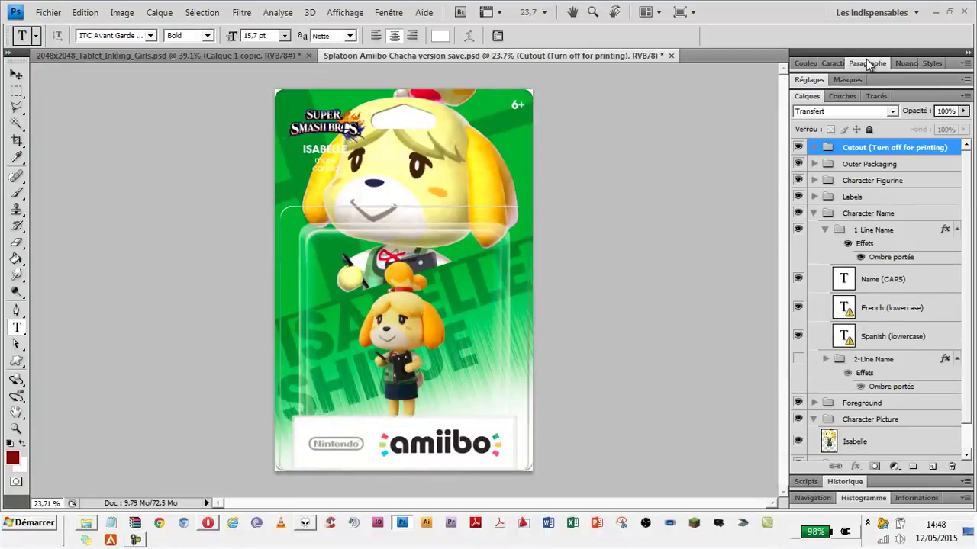
left_click(825, 230)
left_click(814, 214)
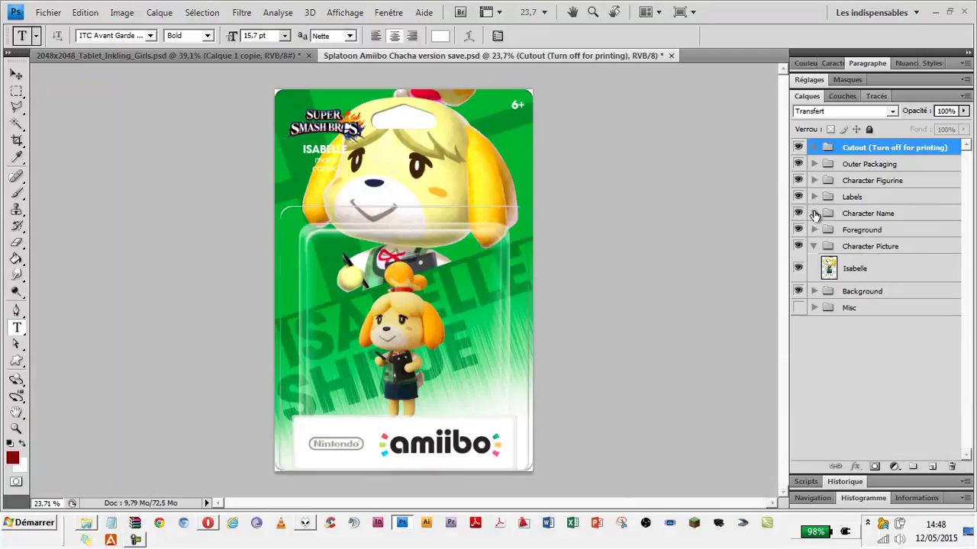
left_click(815, 247)
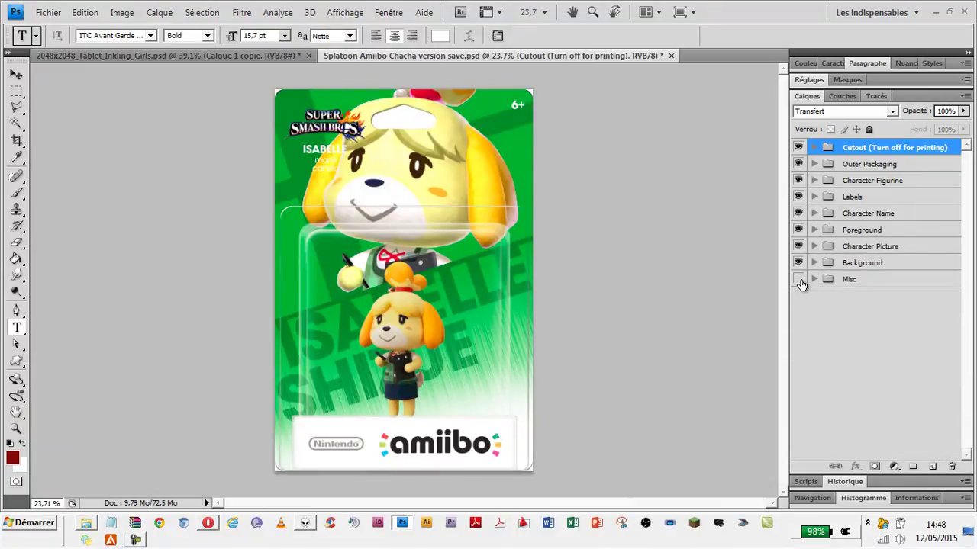
left_click(814, 280)
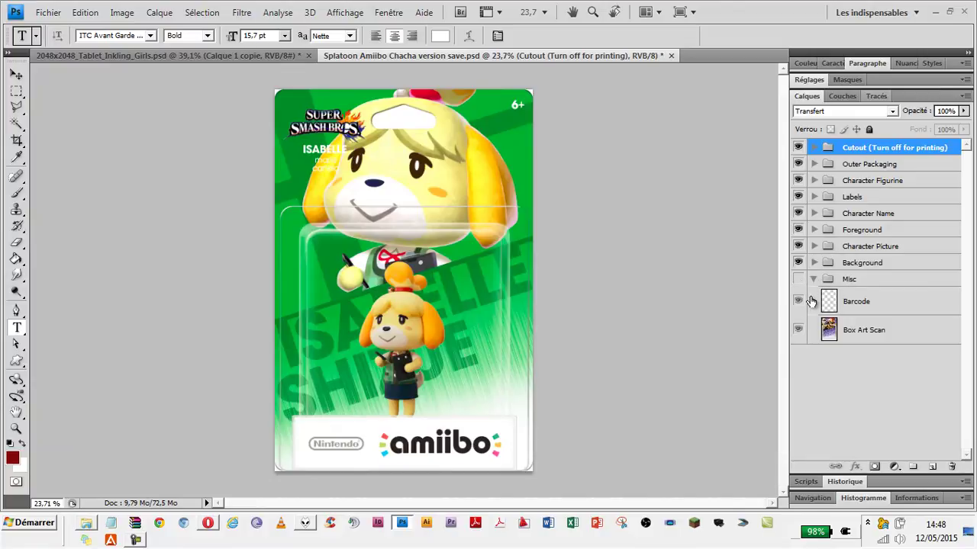
- Hide the artwork groups to view the Misc box art scan and barcode, then restore visibility
left_click(799, 148)
left_click_drag(798, 164, 798, 263)
left_click(798, 279)
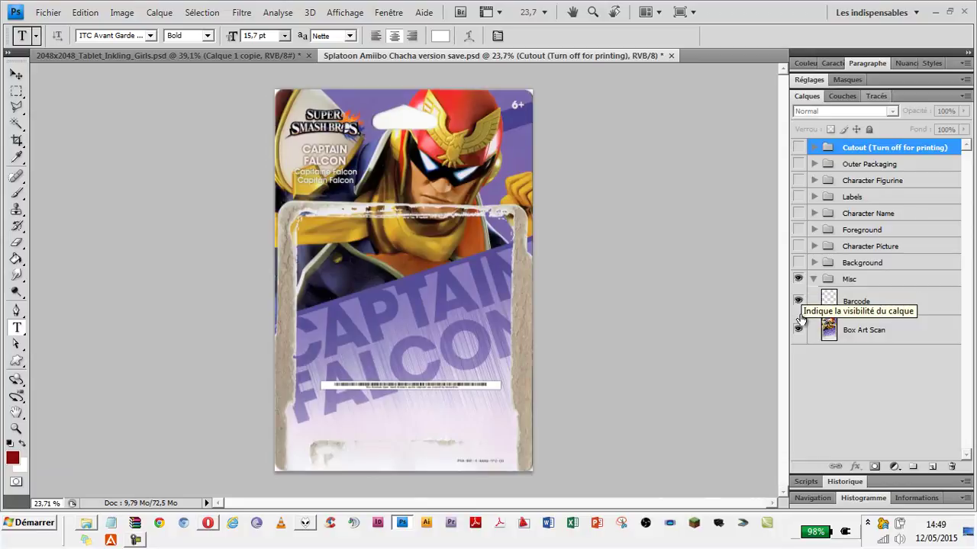
left_click(799, 302)
left_click(799, 302)
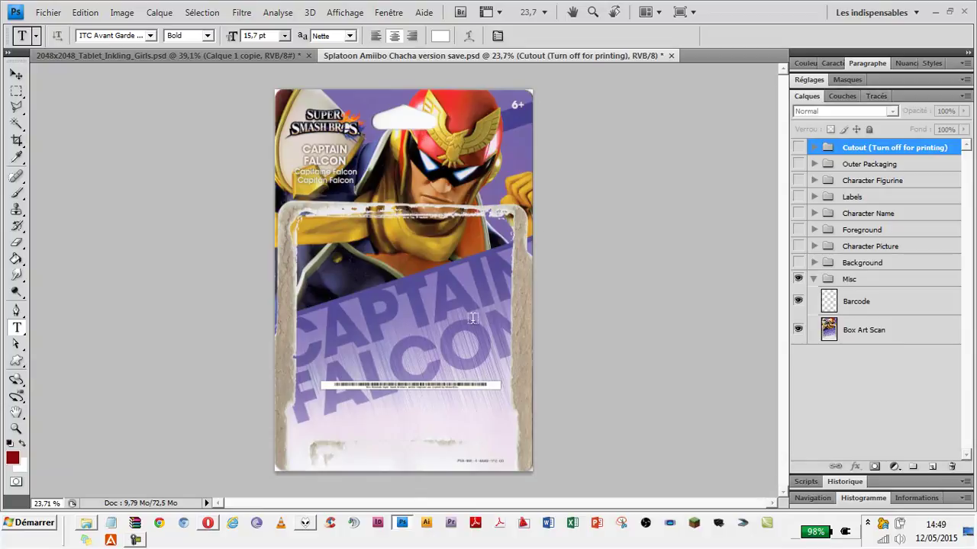
left_click(798, 279)
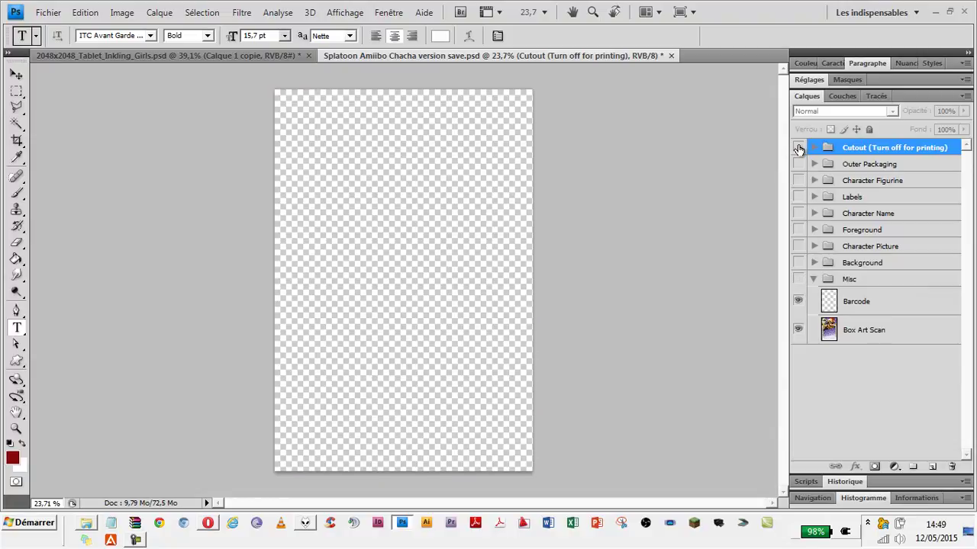
left_click_drag(798, 148, 798, 266)
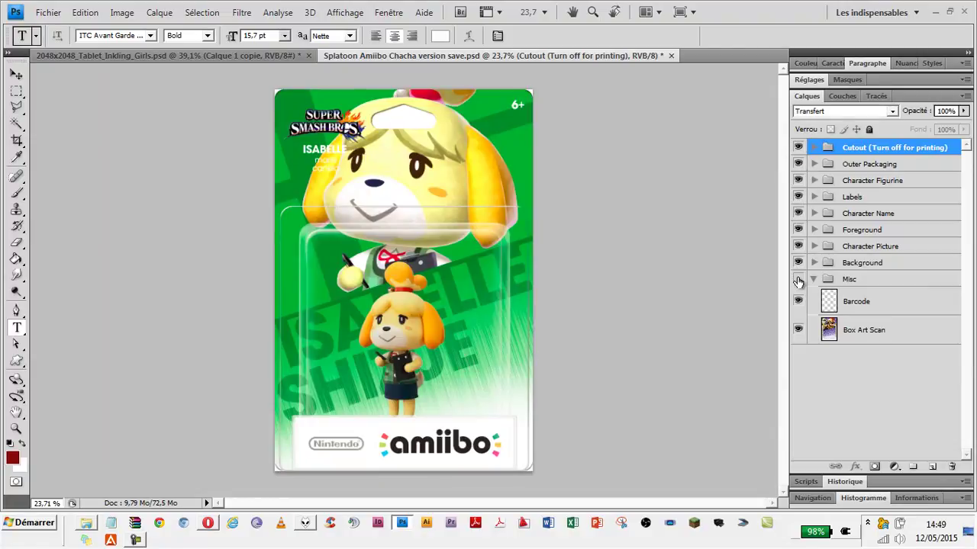
left_click(814, 280)
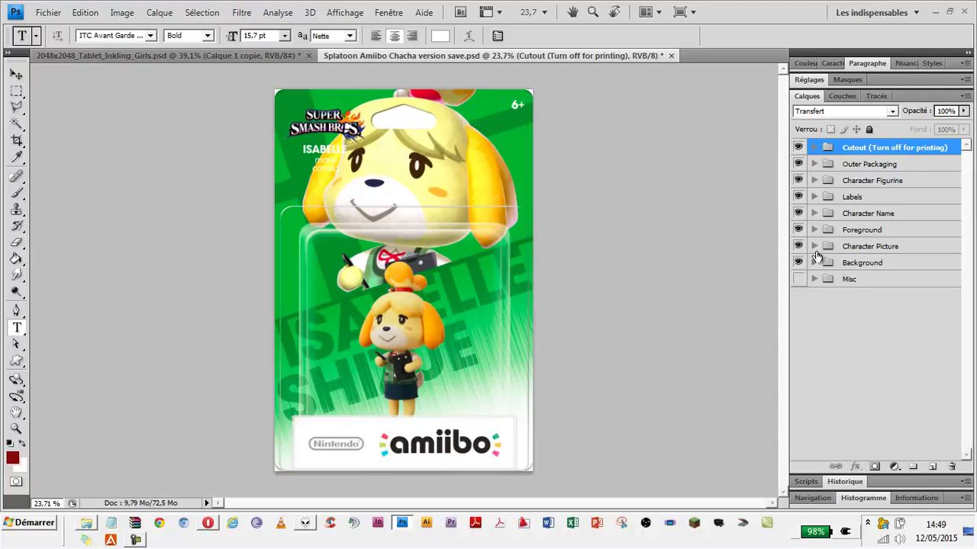
- Inspect the Name (CAPS) and French (lowercase) text layers, then switch to the Inkling Girls tablet image
scroll(409, 262, "up", 1)
scroll(409, 262, "up", 1)
scroll(409, 262, "down", 1)
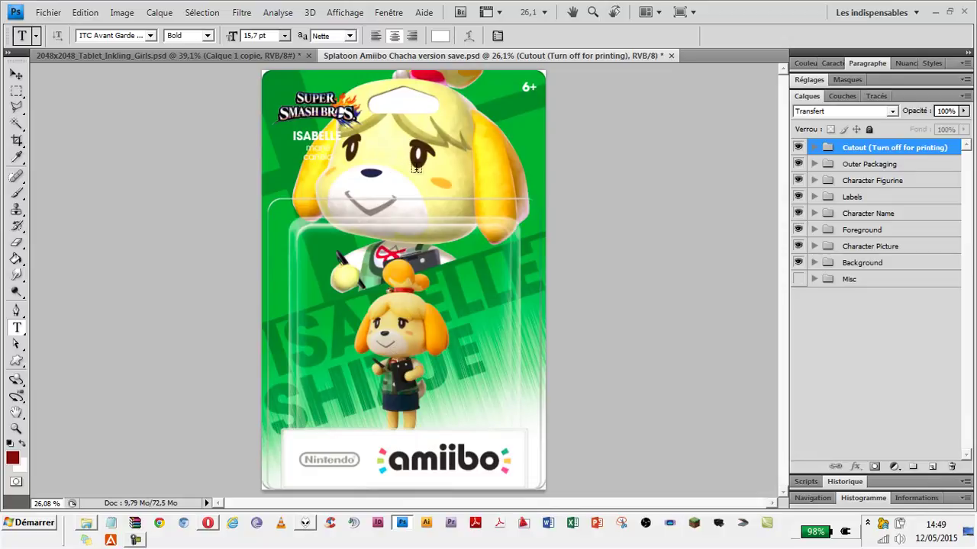
left_click(322, 135, "ctrl")
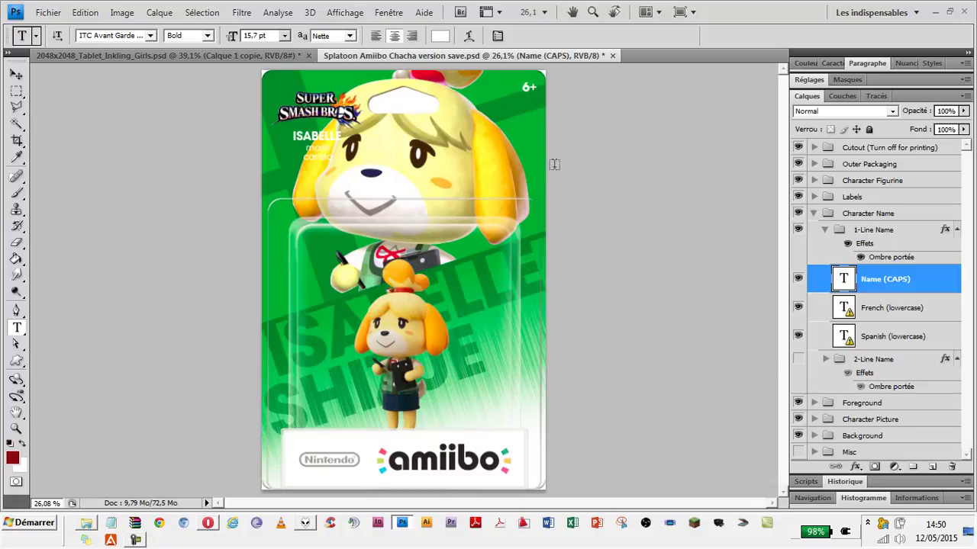
left_click(872, 312)
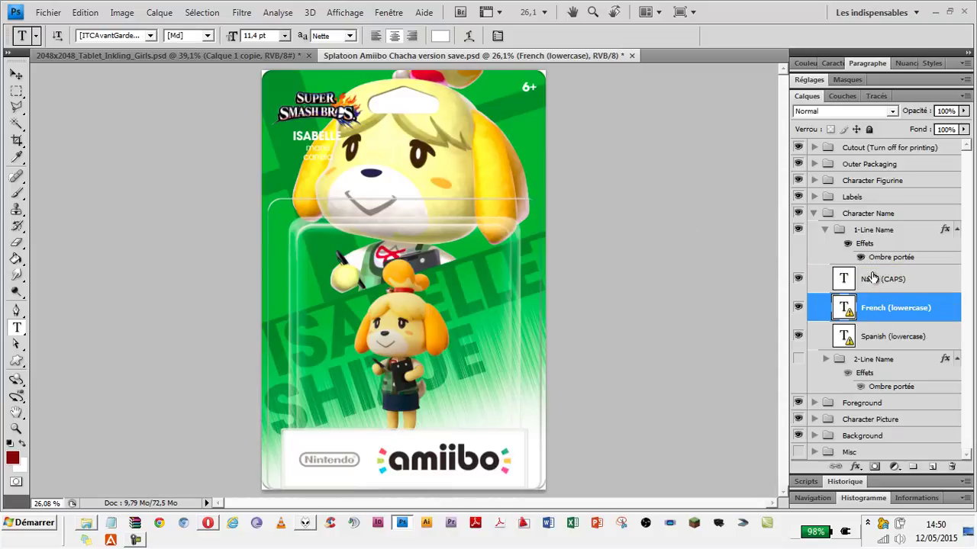
left_click(824, 230)
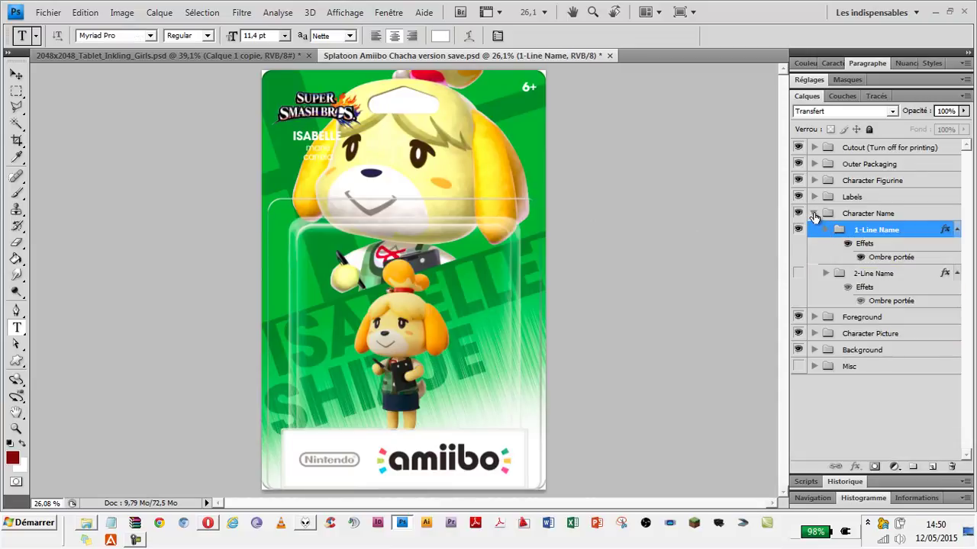
left_click(813, 214)
left_click(258, 55)
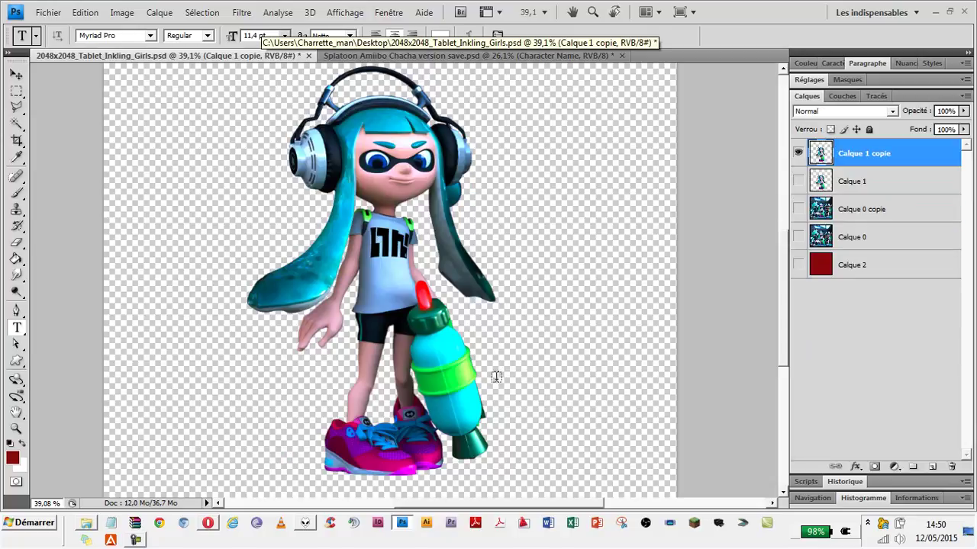
- Load the Calque 1 copie layer's outline as a selection and return to the Splatoon Amiibo template
scroll(496, 377, "up", 1)
scroll(496, 376, "down", 1)
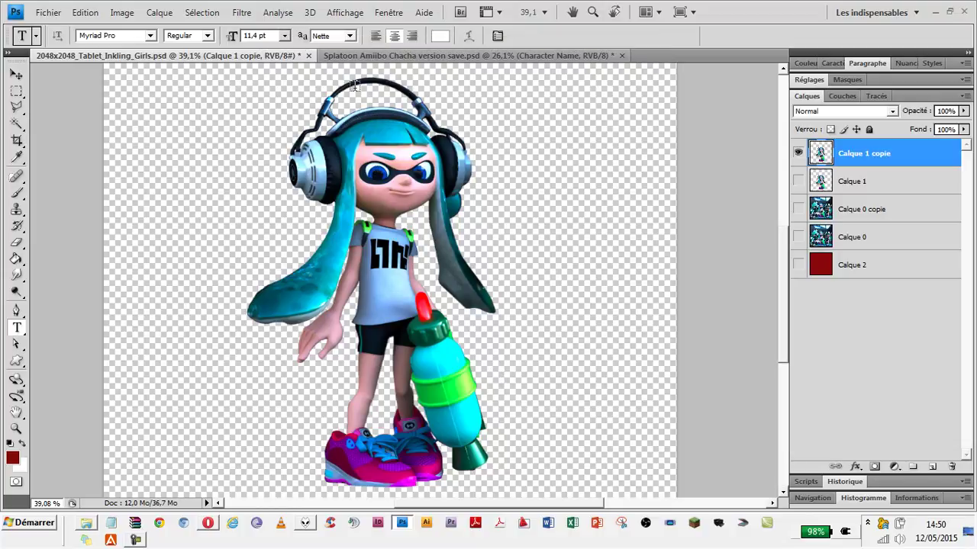
left_click(899, 190)
left_click(900, 161)
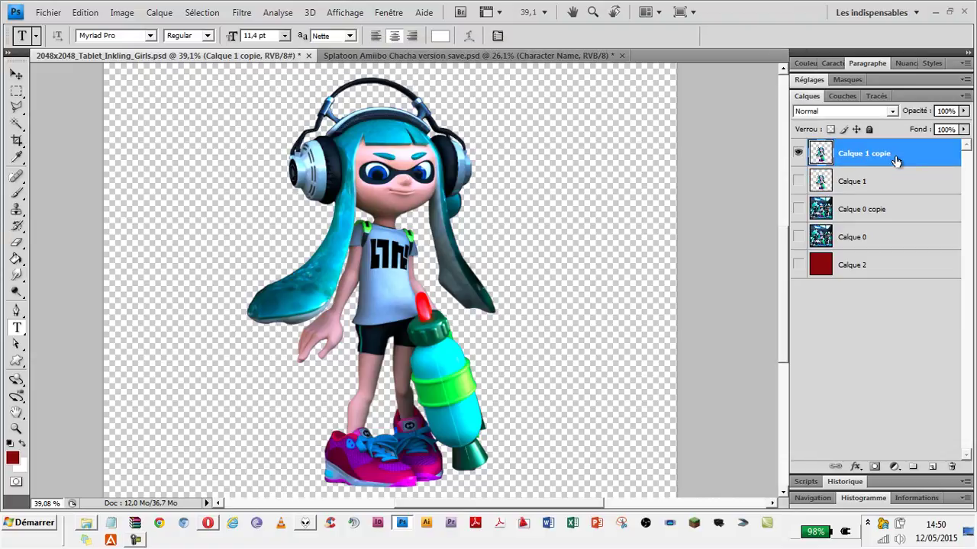
left_click(821, 157, "ctrl")
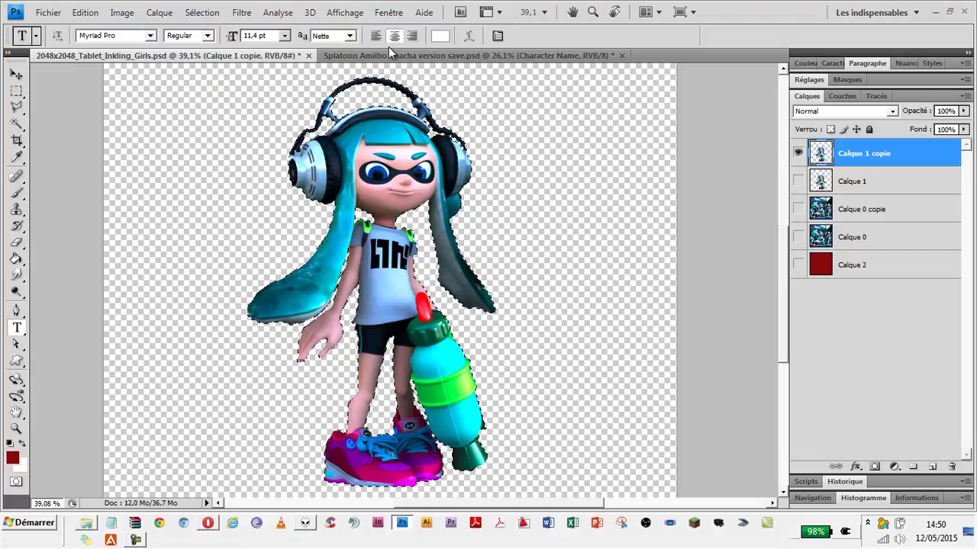
left_click(413, 58)
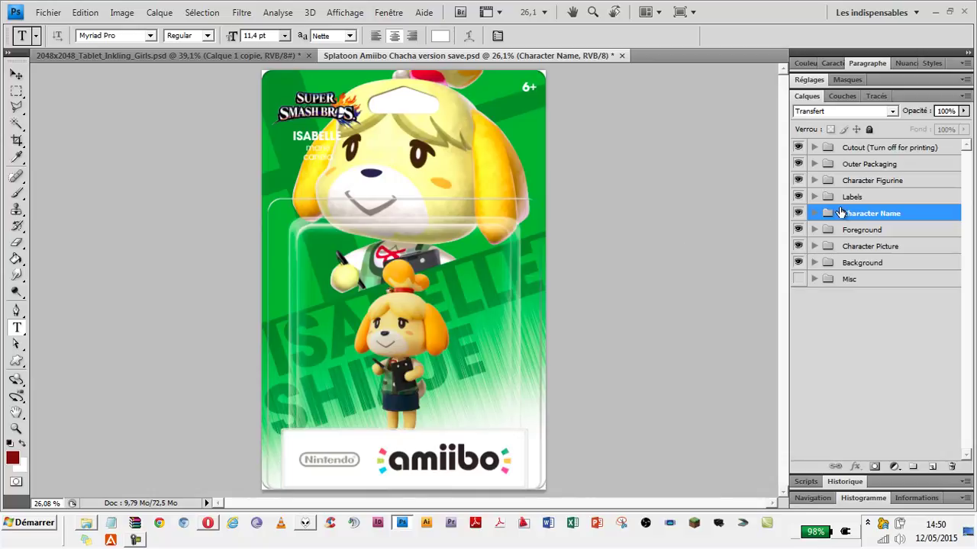
- Identify the Character Name, Labels and Character Figurine groups by toggling them, then expand Character Figurine
key("v")
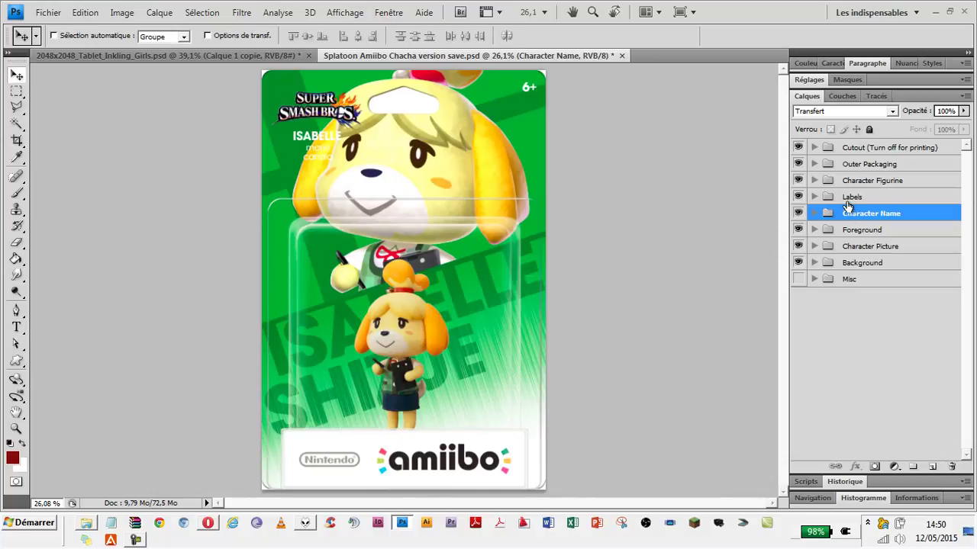
left_click(798, 213)
left_click(798, 213)
left_click(798, 197)
left_click(798, 180)
left_click(798, 180)
left_click(815, 181)
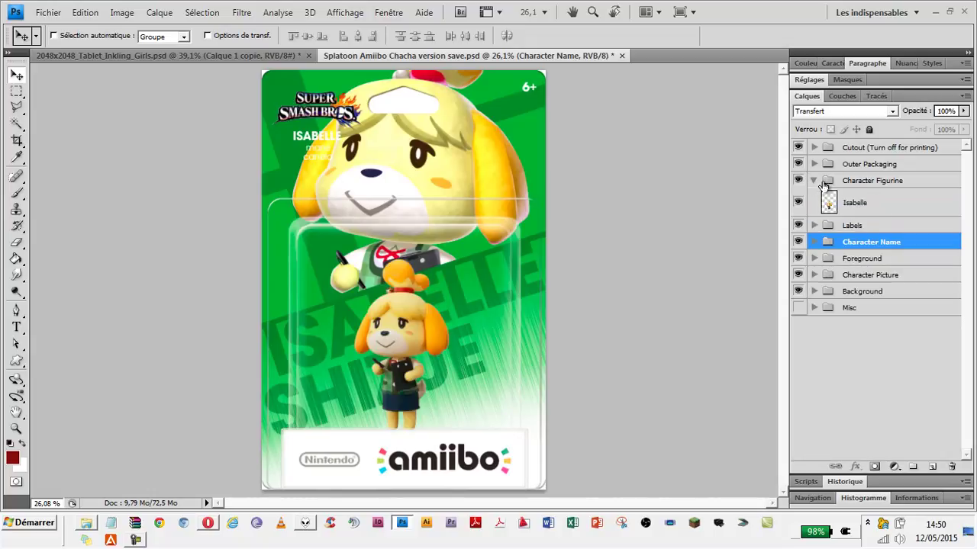
- Select the Isabelle figurine layer and paste the Inkling girl above it
left_click(878, 204)
left_click(799, 205)
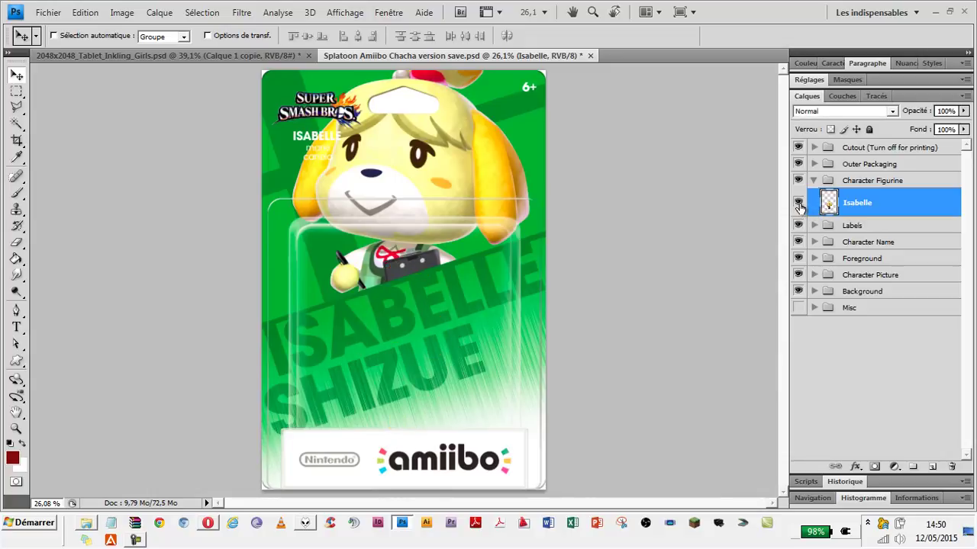
left_click(798, 203)
left_click(798, 204)
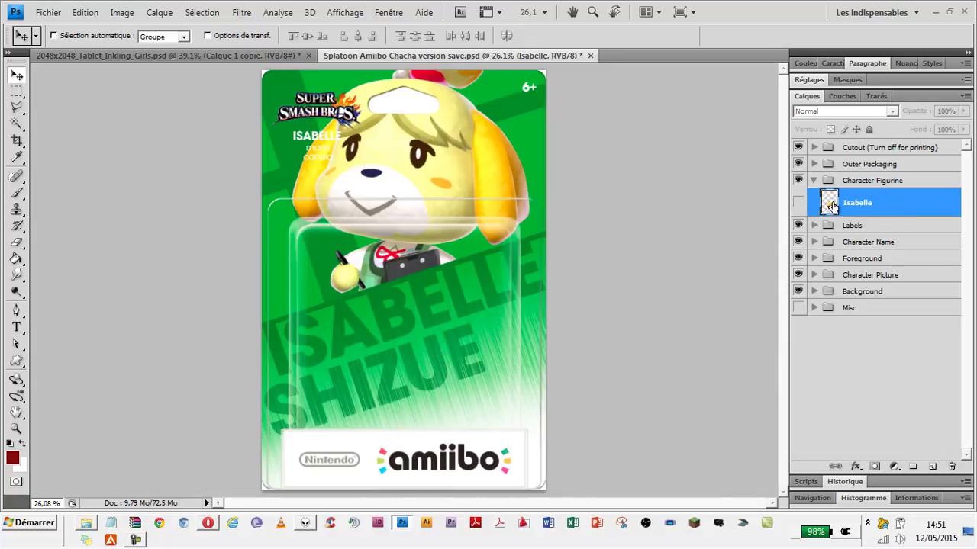
key("ctrl+v")
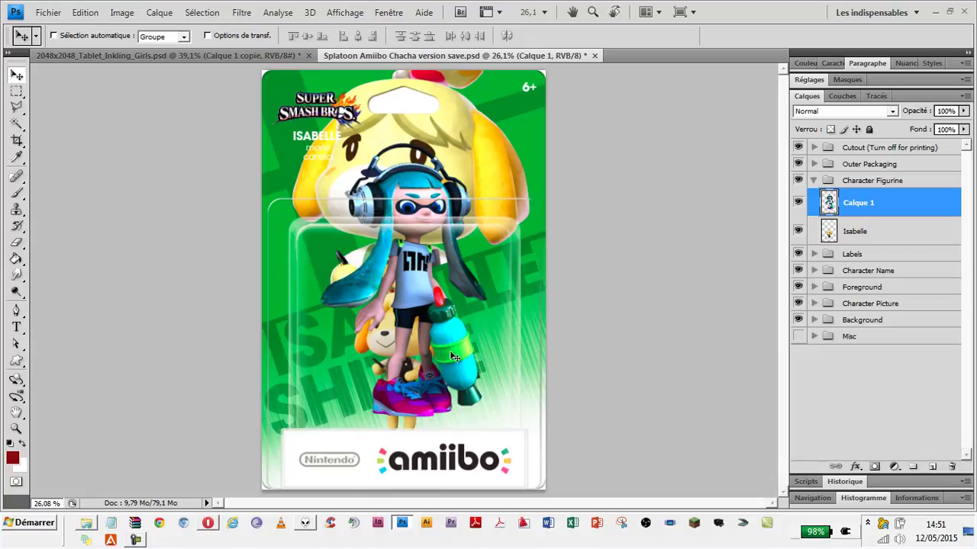
- Nudge the pasted Inkling girl left and down, and browse the layer commands menu without changes
left_click_drag(452, 352, 441, 364)
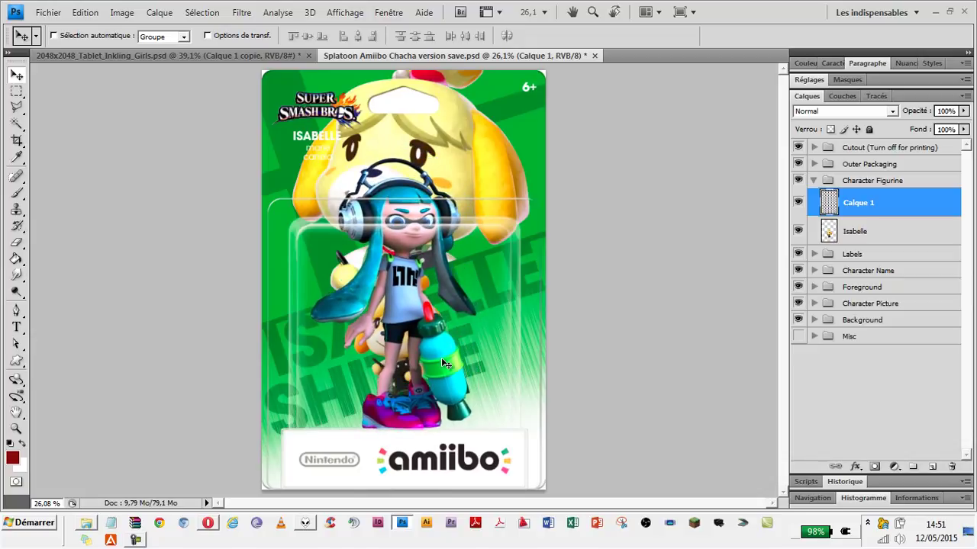
key("ctrl+t")
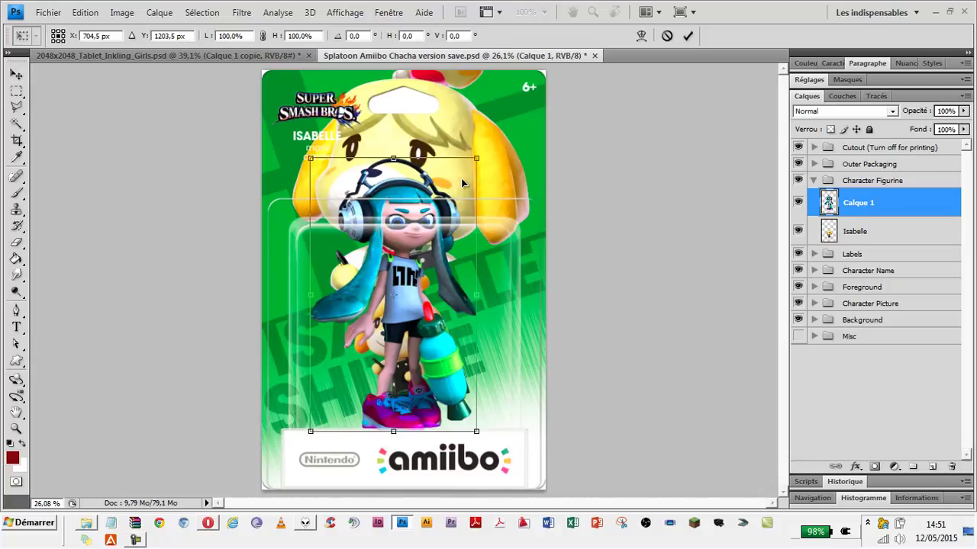
key("Return")
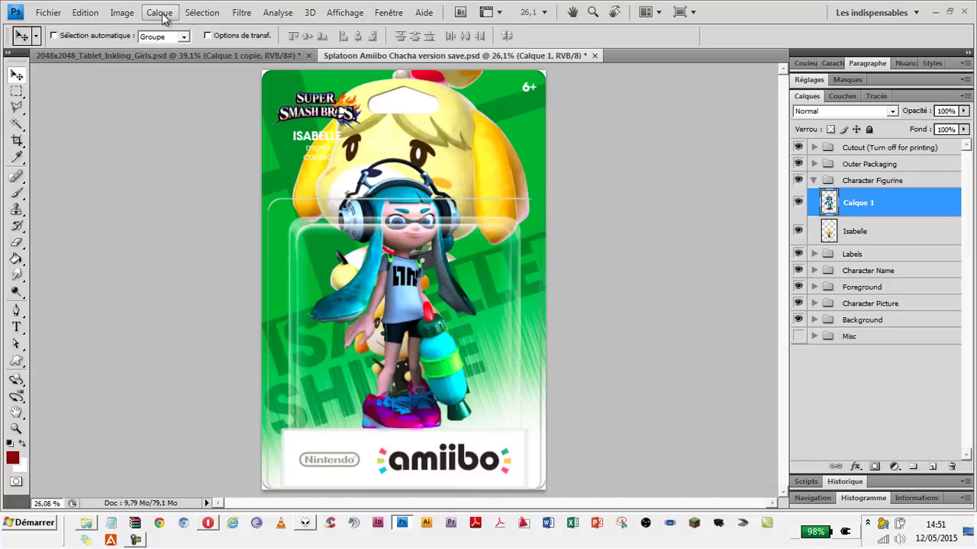
left_click(122, 13)
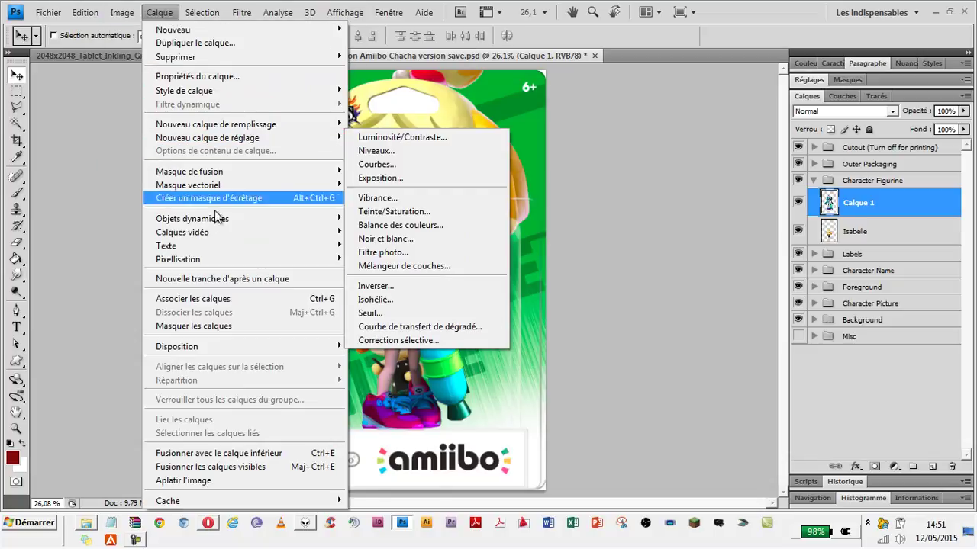
key("Escape")
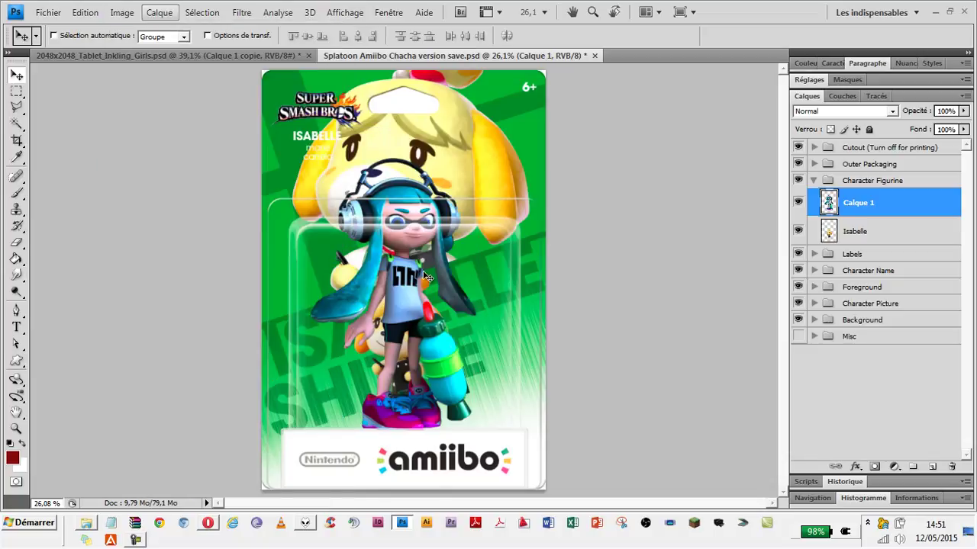
key("Right")
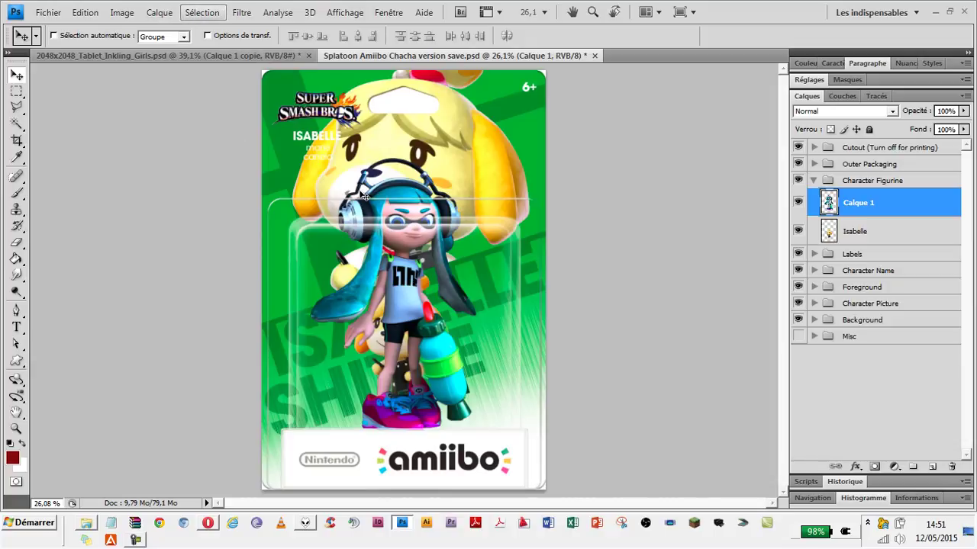
key("Escape")
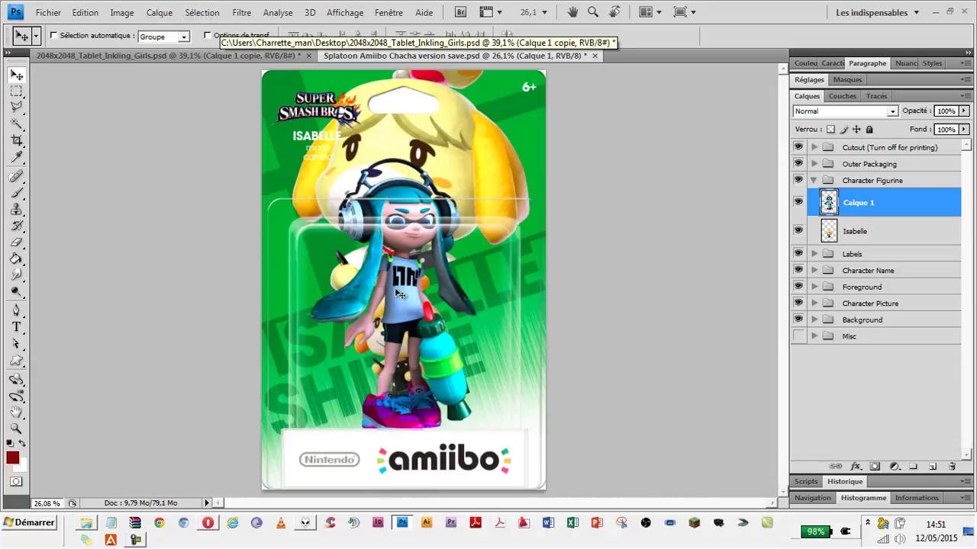
- Scale the Inkling figure proportionally to about 65.7%, redoing a distorted first attempt
key("ctrl+t")
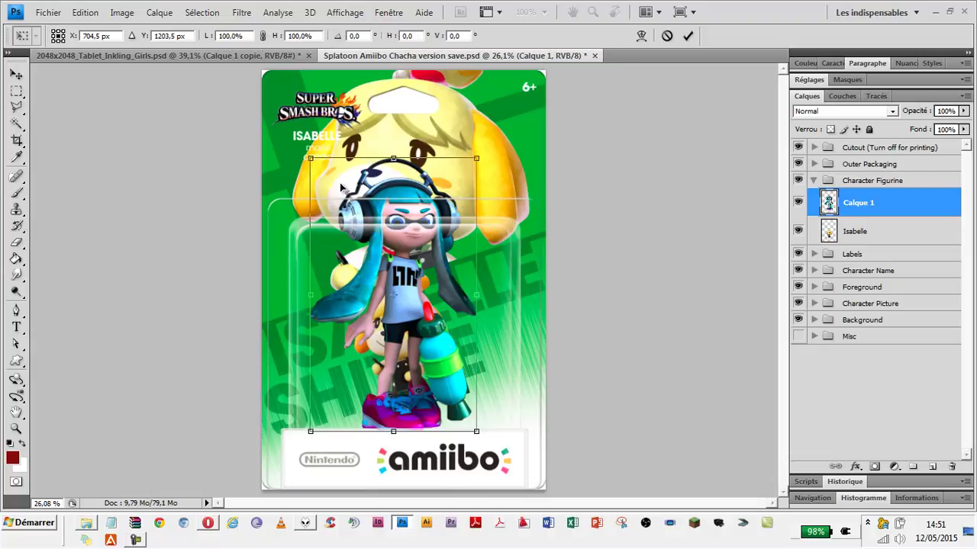
mouse_move(308, 158)
left_mouse_down()
mouse_move(294, 227)
mouse_move(320, 187)
left_mouse_up()
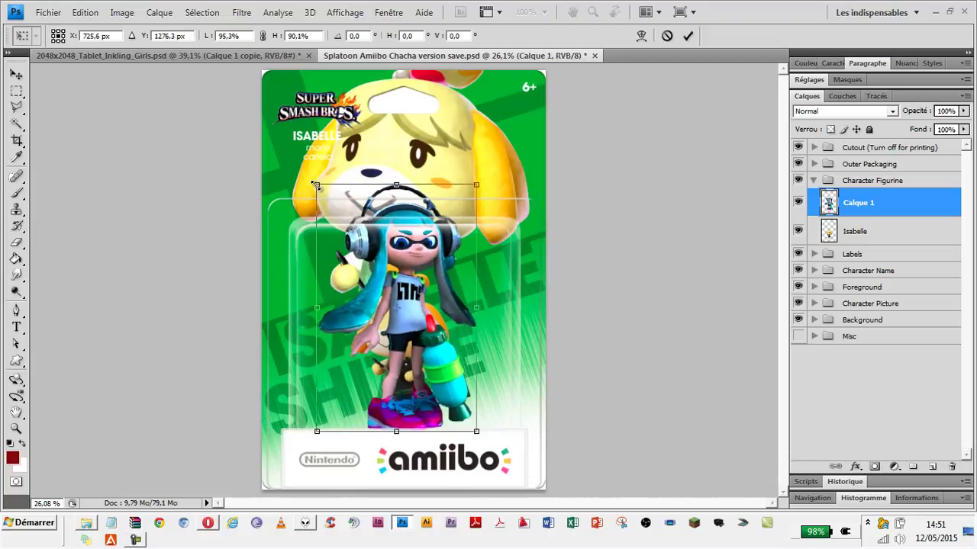
key("Return")
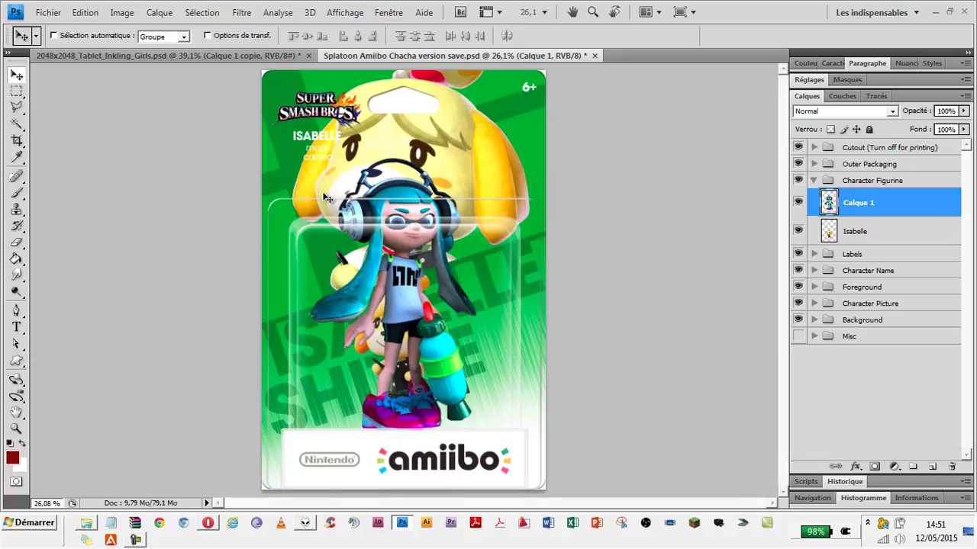
key("ctrl+t")
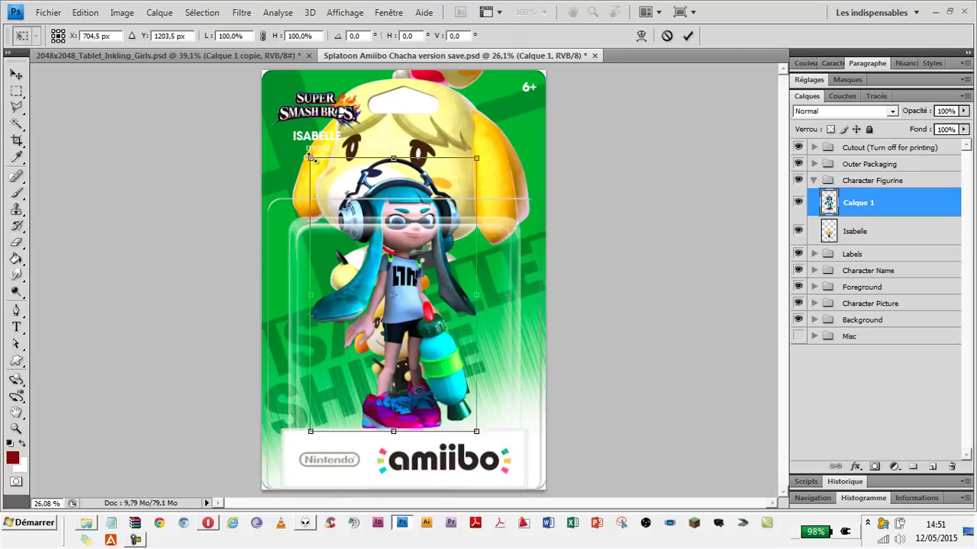
left_click_drag(312, 157, 393, 255)
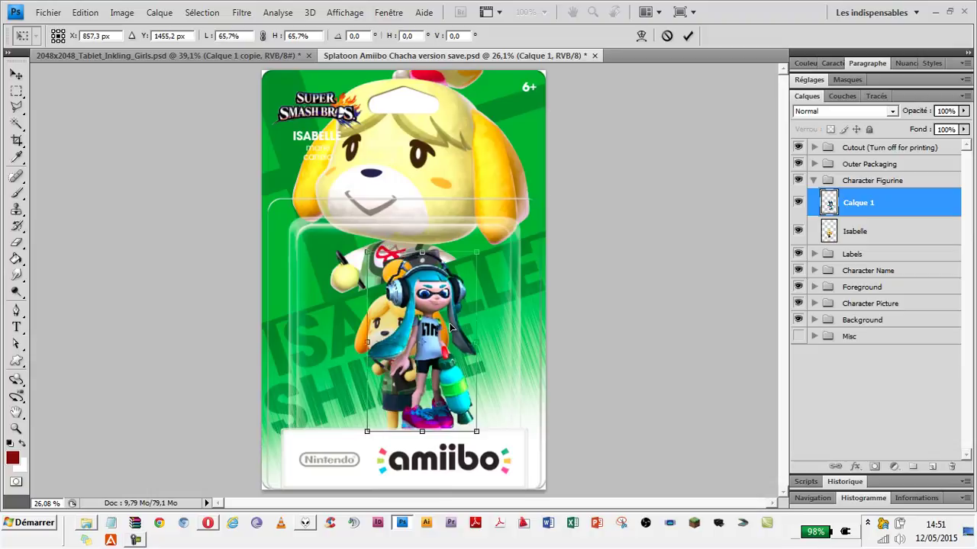
scroll(454, 350, "up", 1)
- Shift the Inkling figure slightly left, flip it with Symétrie axe horizontal, and commit
scroll(450, 328, "up", 1)
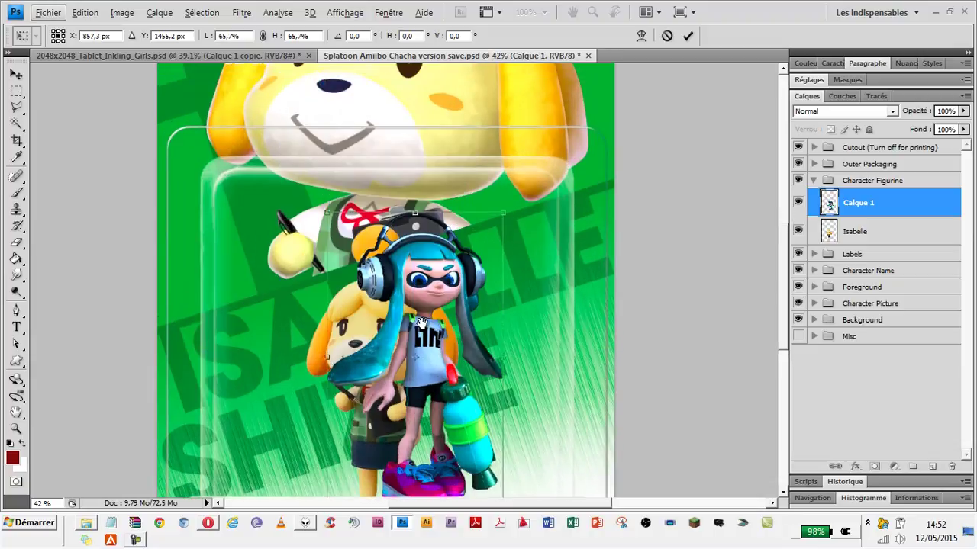
scroll(439, 290, "up", 1)
scroll(432, 273, "down", 1)
scroll(432, 272, "down", 1)
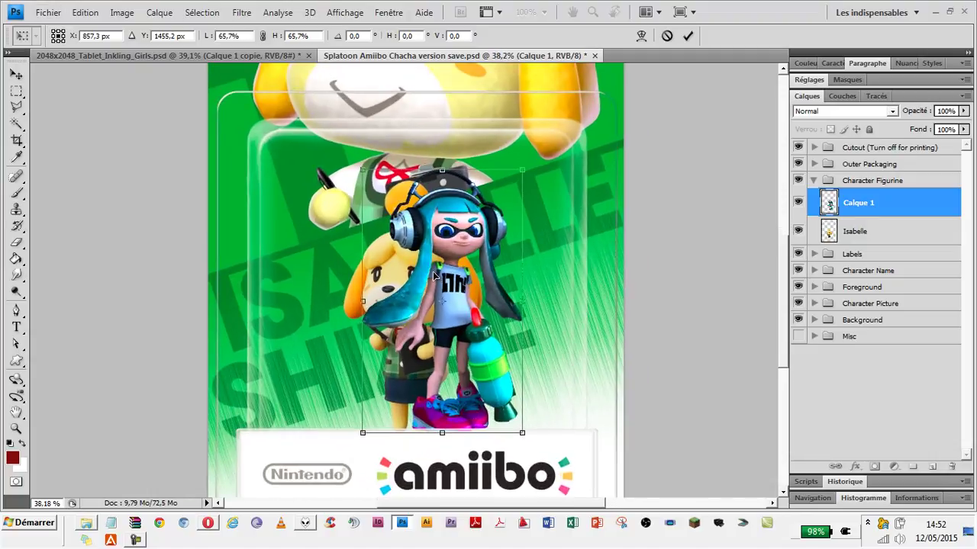
scroll(433, 273, "up", 1)
scroll(433, 272, "down", 2)
key("alt")
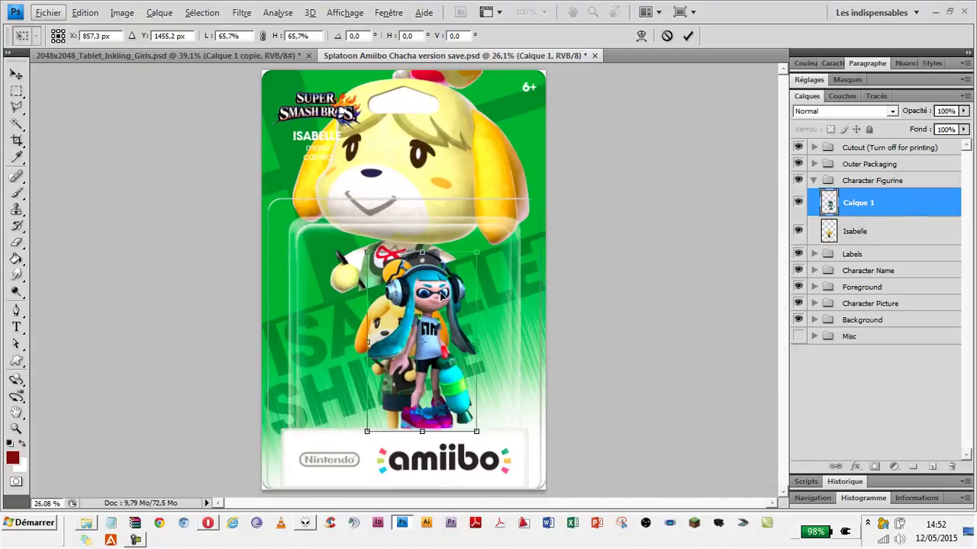
left_click_drag(441, 290, 419, 292)
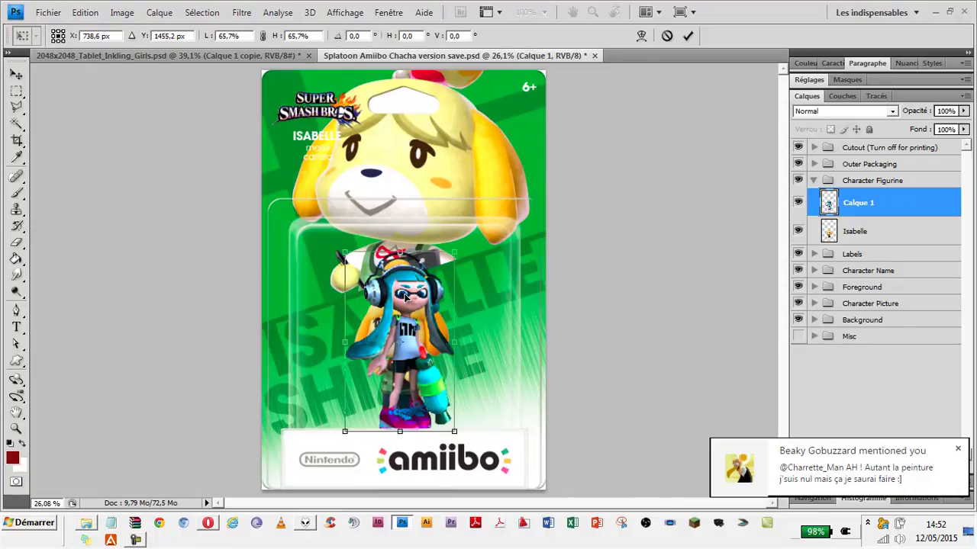
right_click(406, 300)
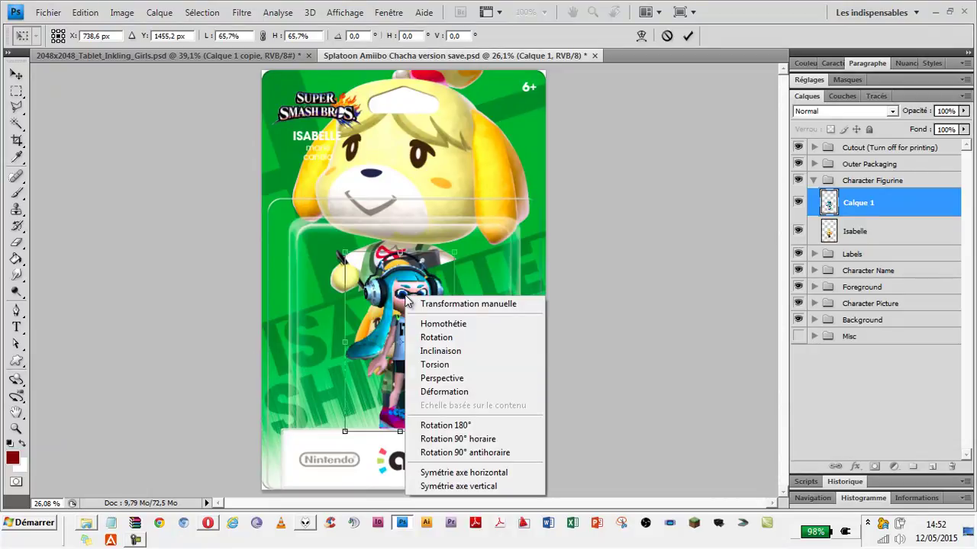
left_click(465, 474)
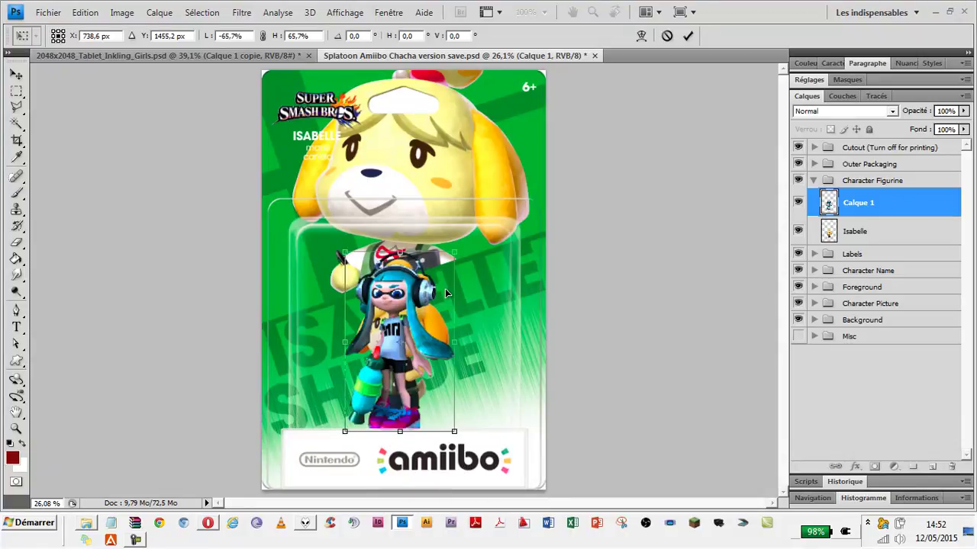
key("Return")
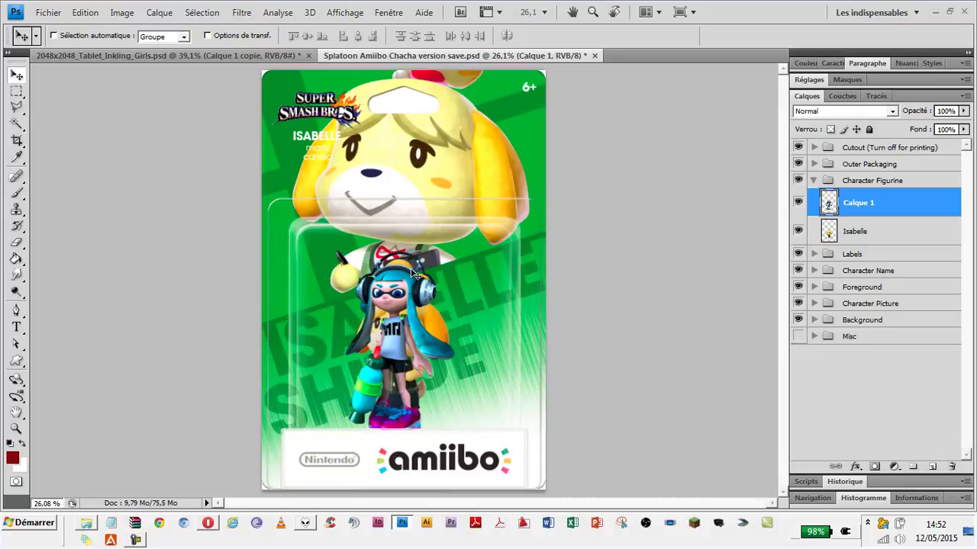
- Resize and reposition Calque 1 to fill the blister, then hide the Isabelle figurine layer
scroll(412, 273, "up", 1)
scroll(419, 309, "up", 1)
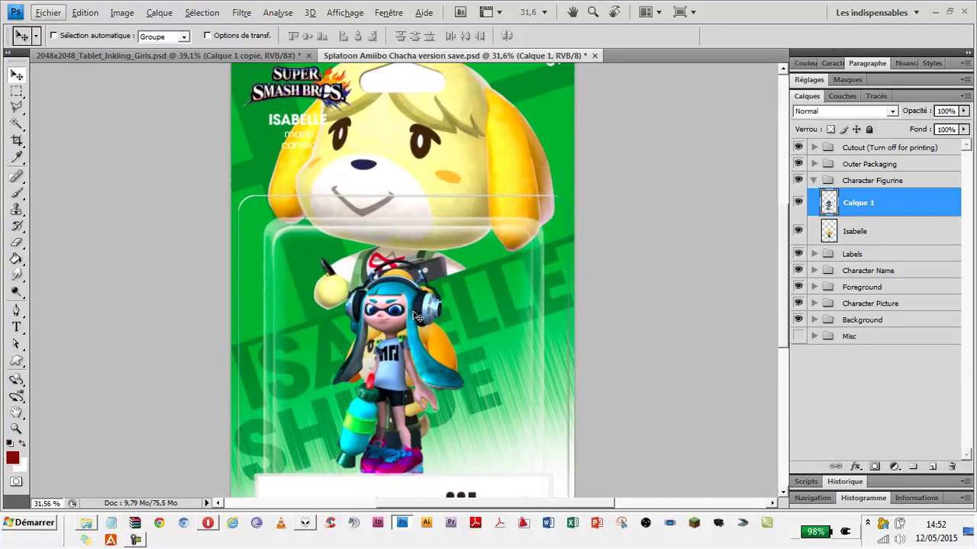
scroll(442, 368, "up", 1)
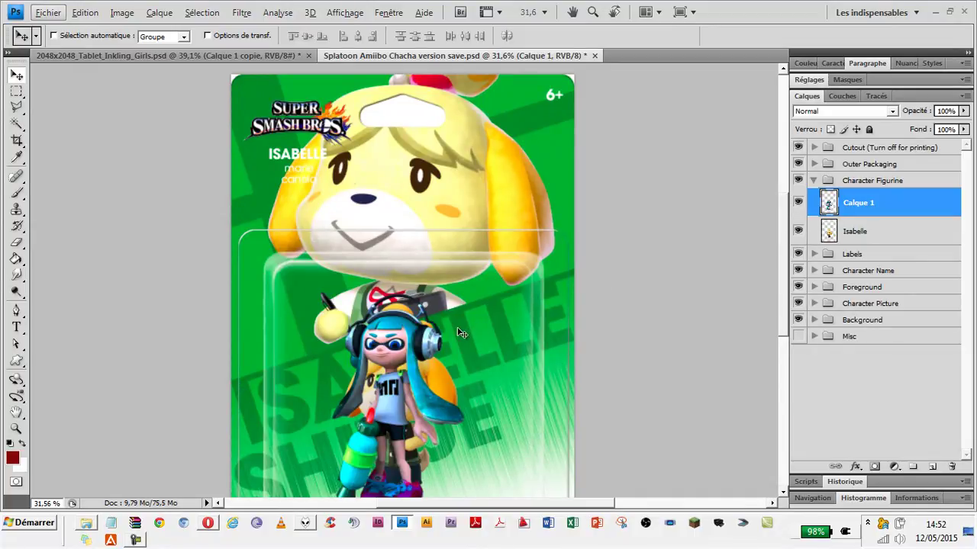
scroll(534, 282, "down", 3)
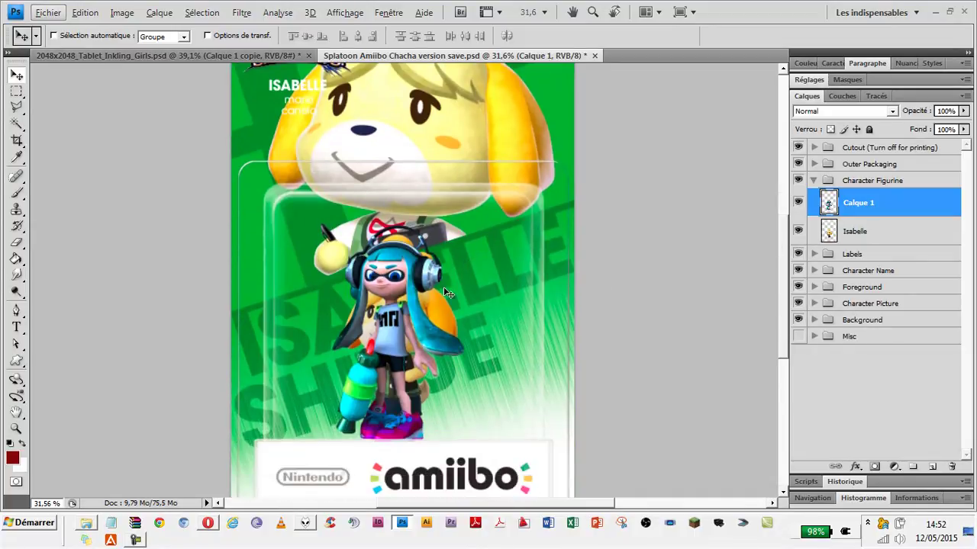
mouse_move(382, 319)
left_mouse_down()
mouse_move(402, 313)
mouse_move(391, 319)
left_mouse_up()
key("ctrl+t")
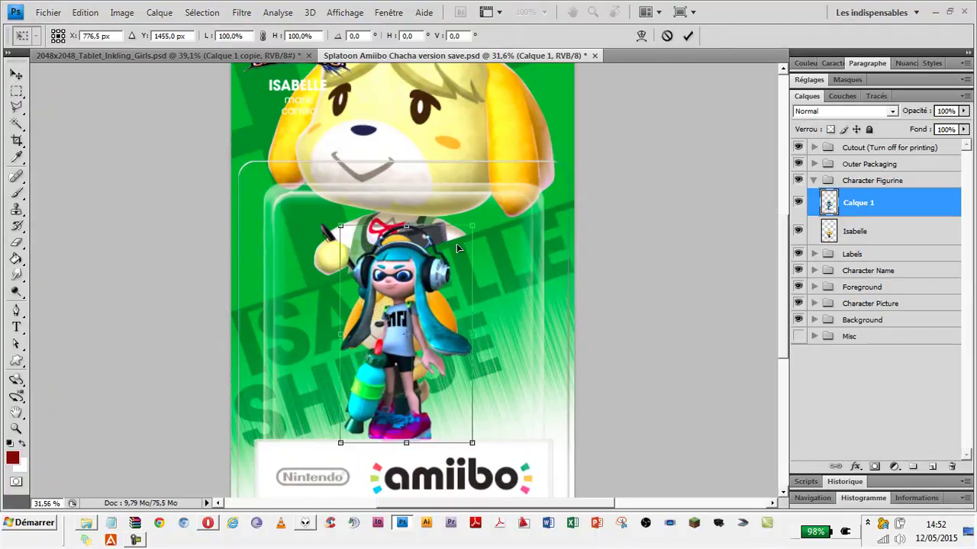
mouse_move(476, 227)
left_mouse_down()
mouse_move(462, 223)
mouse_move(476, 220)
left_mouse_up()
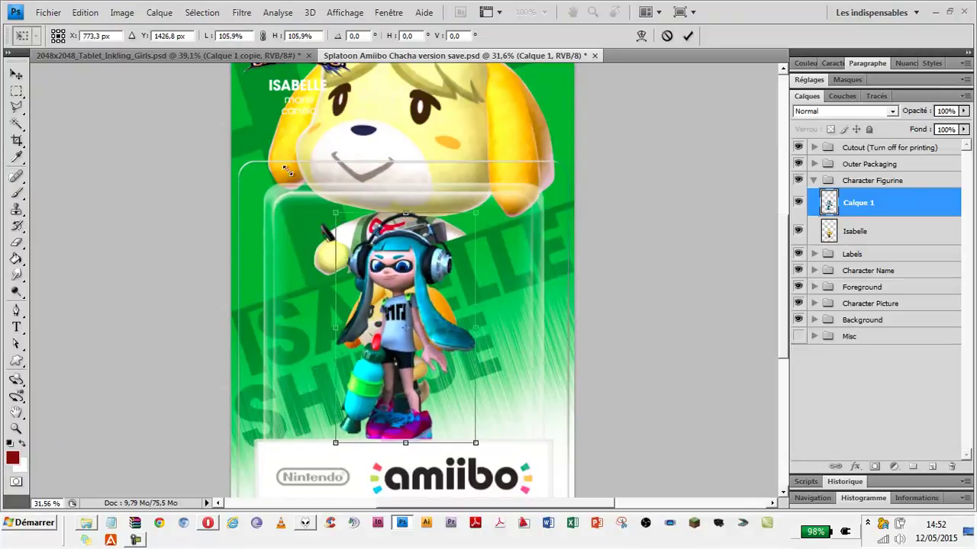
mouse_move(340, 221)
left_mouse_down()
mouse_move(269, 147)
mouse_move(345, 230)
left_mouse_up()
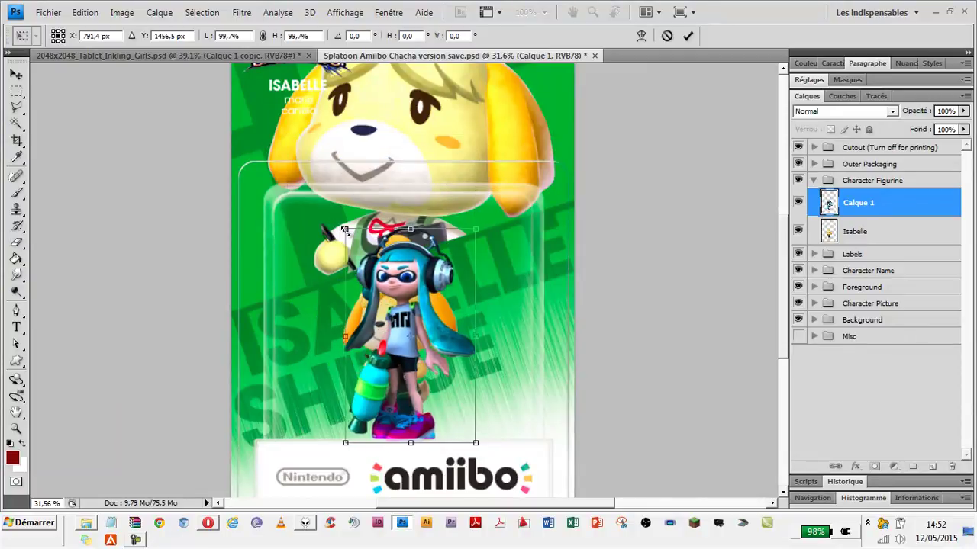
left_click_drag(405, 349, 393, 345)
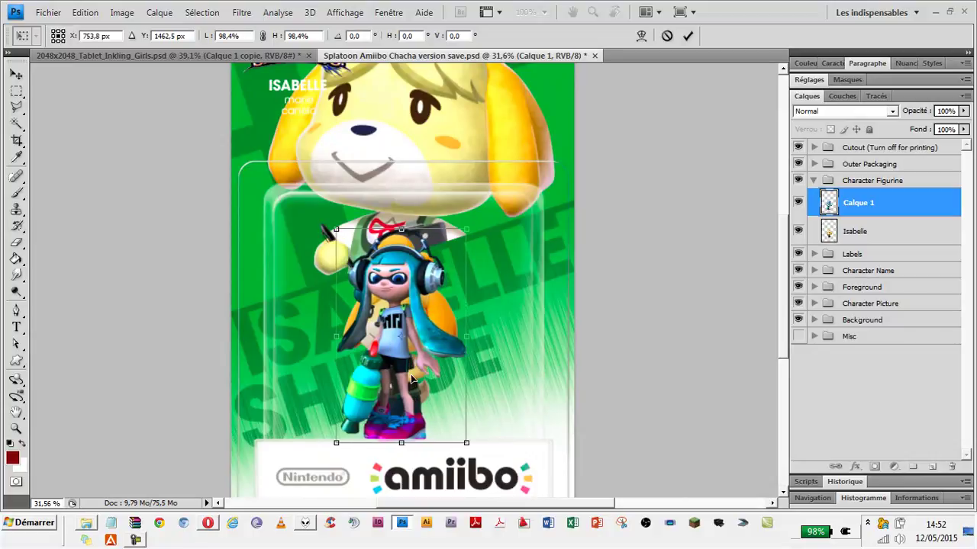
key("Return")
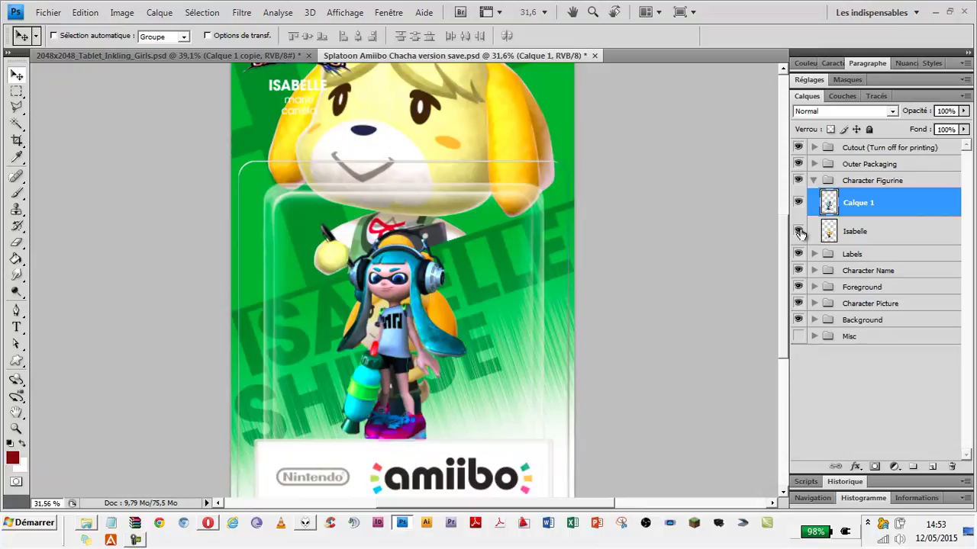
left_click(798, 231)
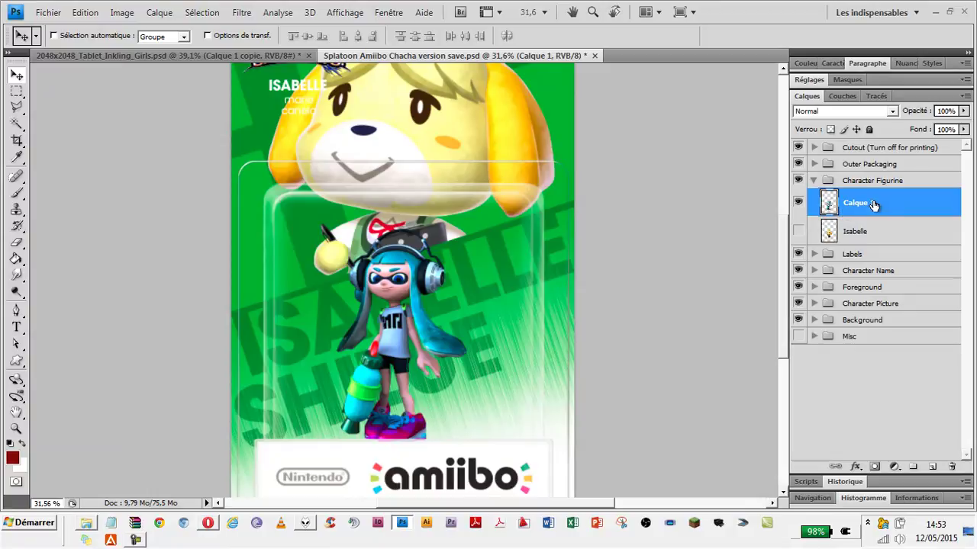
- Rename the Calque 1 layer to 'inkling girl'
double_click(860, 202)
key("BackSpace")
type("irl")
key("Return")
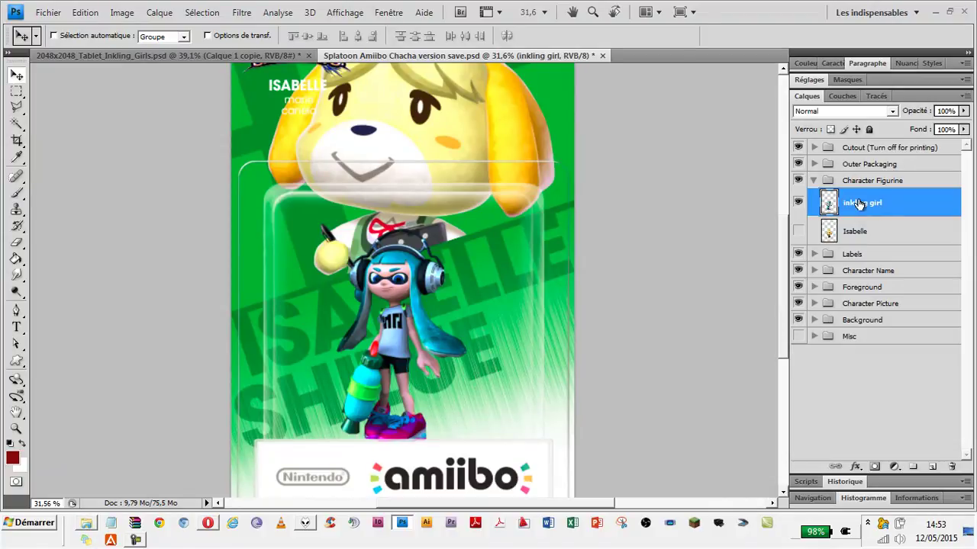
- Enable Incrustation en dégradé in Style de calque for the inkling girl layer (Linear, 90°, 100%)
double_click(931, 208)
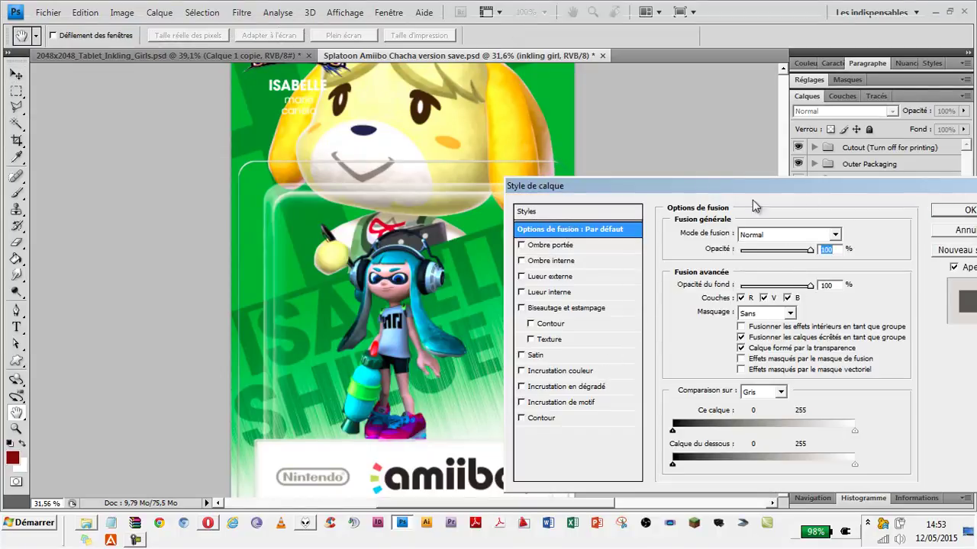
left_click_drag(844, 192, 753, 200)
left_click(917, 194)
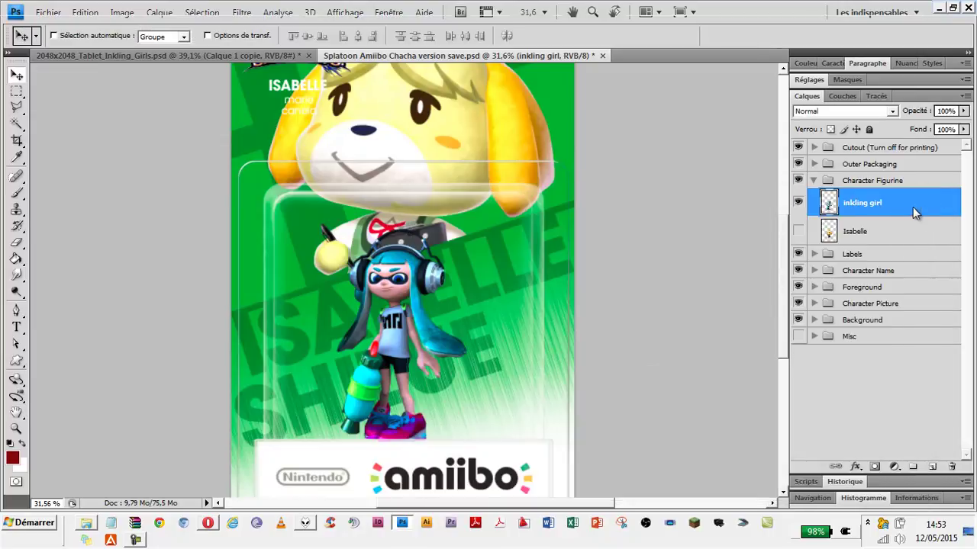
double_click(875, 203)
key("Return")
double_click(918, 212)
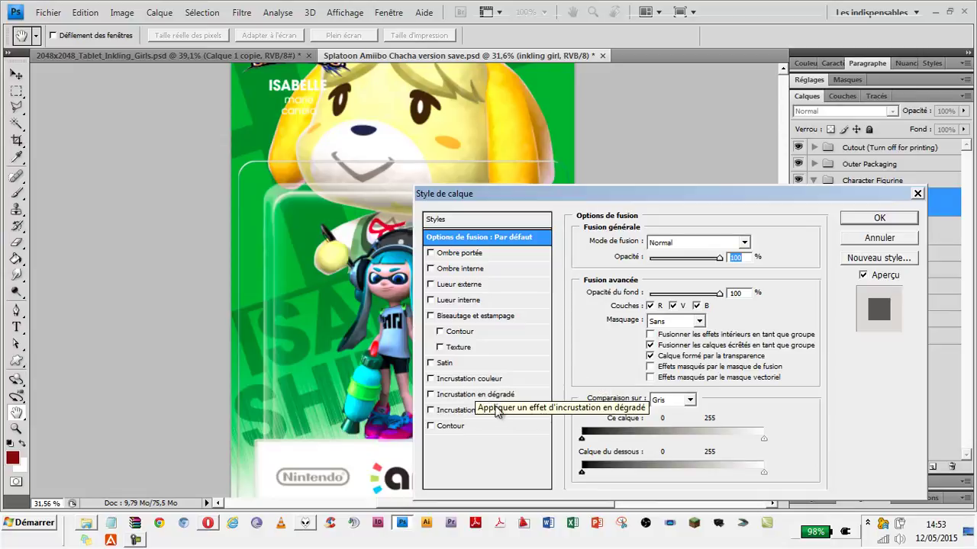
left_click(516, 396)
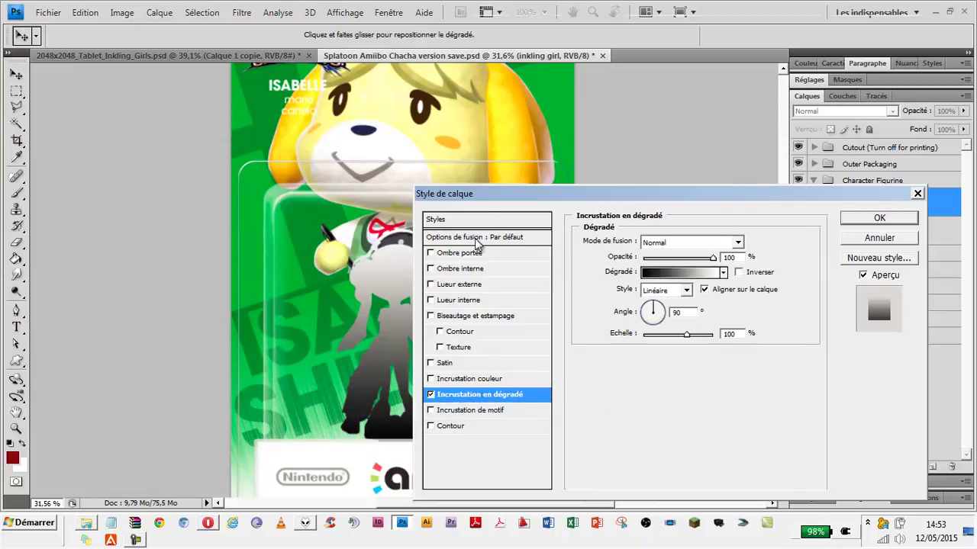
- Replace the gradient presets with the Métaux set and apply the fourth metal gradient to the overlay
left_click_drag(487, 195, 496, 159)
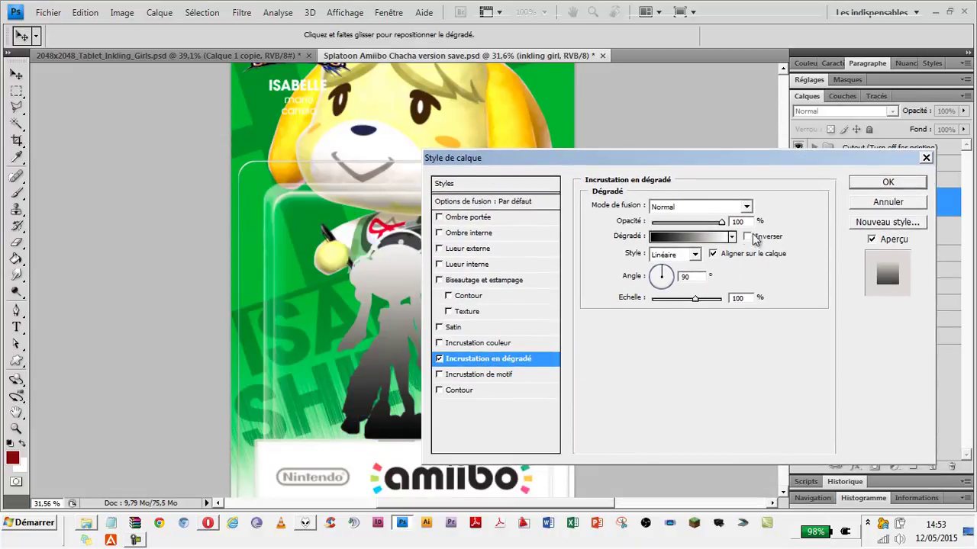
left_click(750, 203)
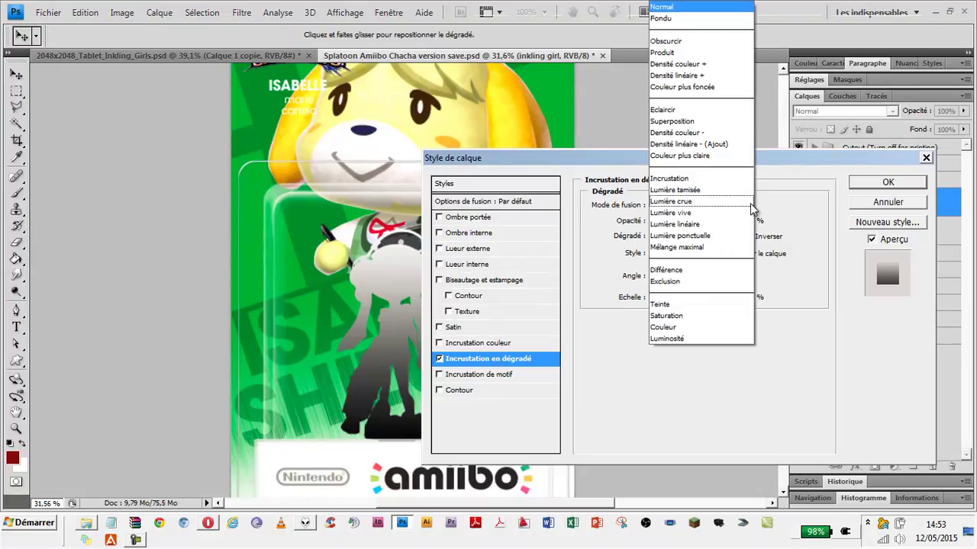
left_click(750, 203)
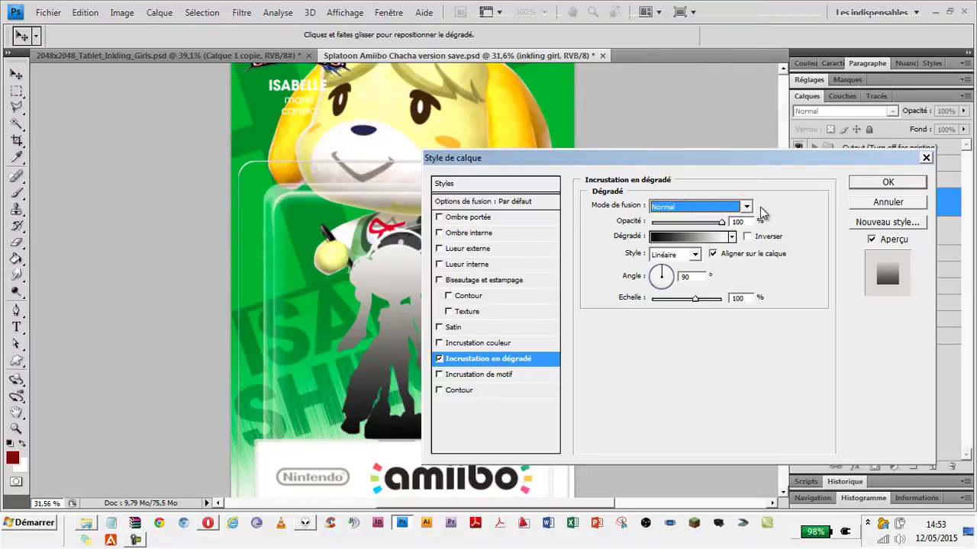
left_click(733, 238)
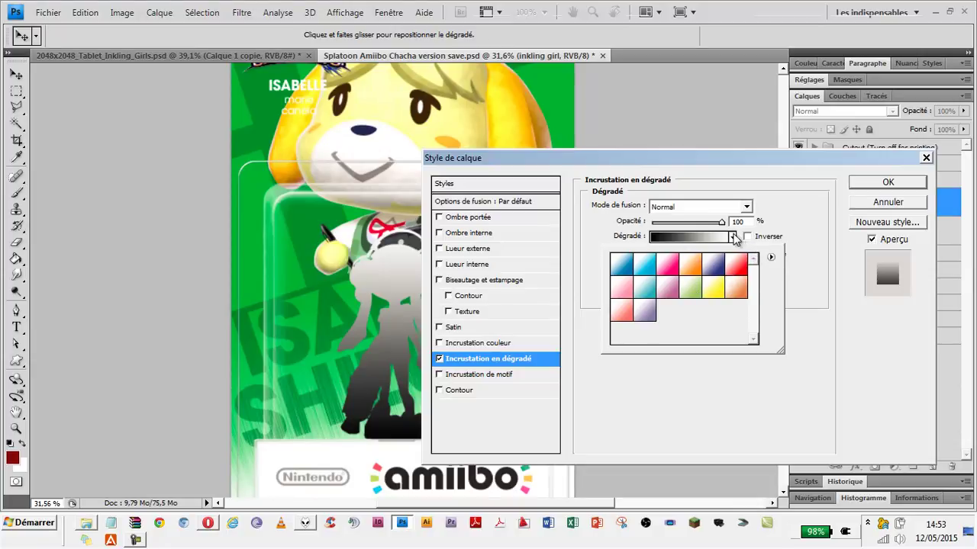
left_click(771, 260)
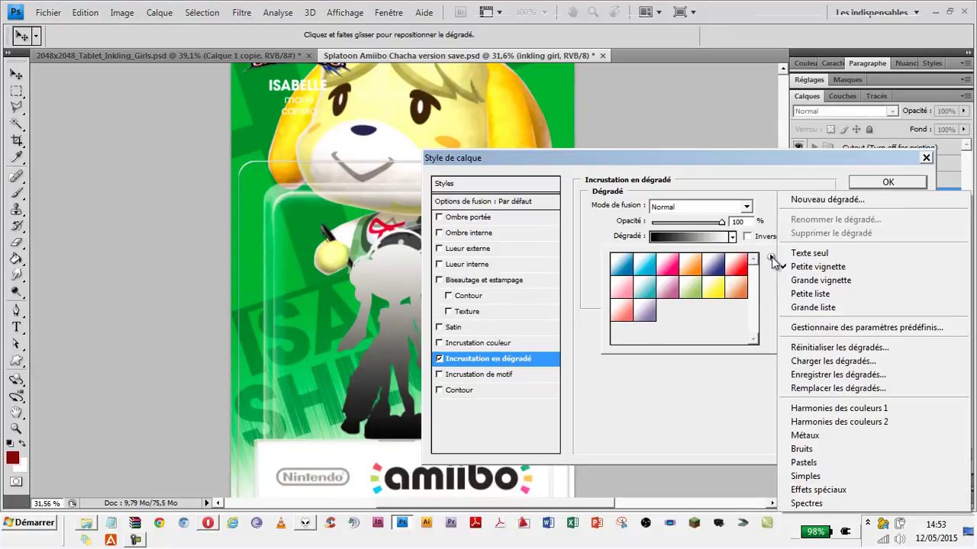
left_click(815, 444)
left_click(474, 210)
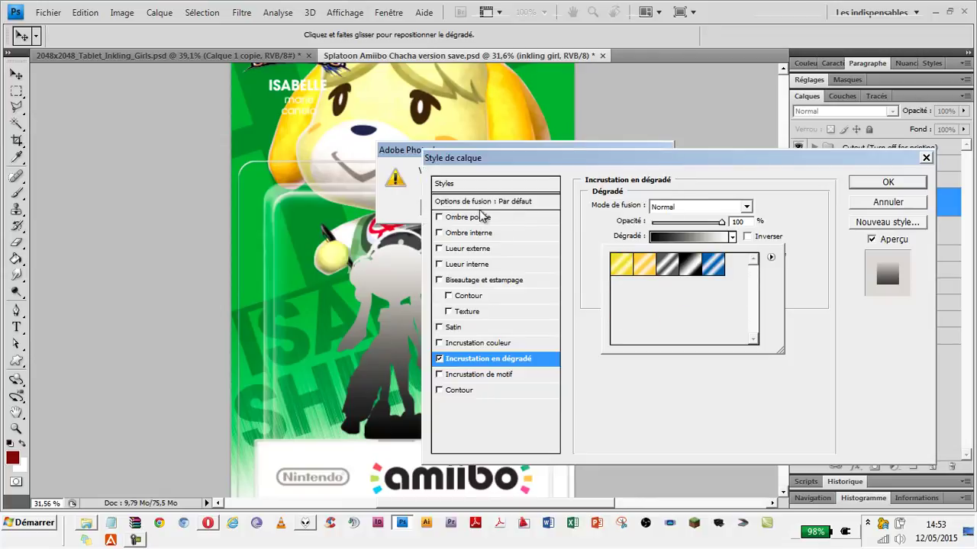
left_click(692, 268)
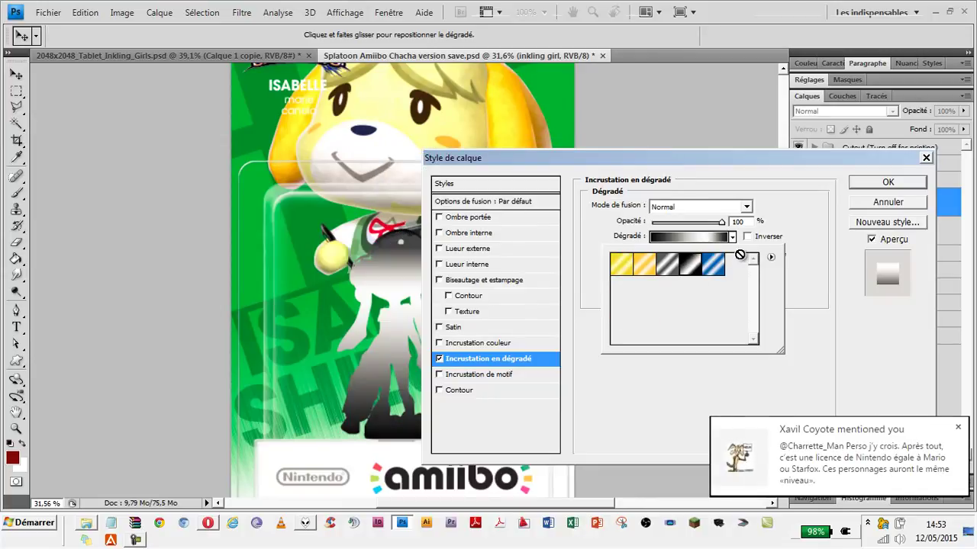
left_click(796, 211)
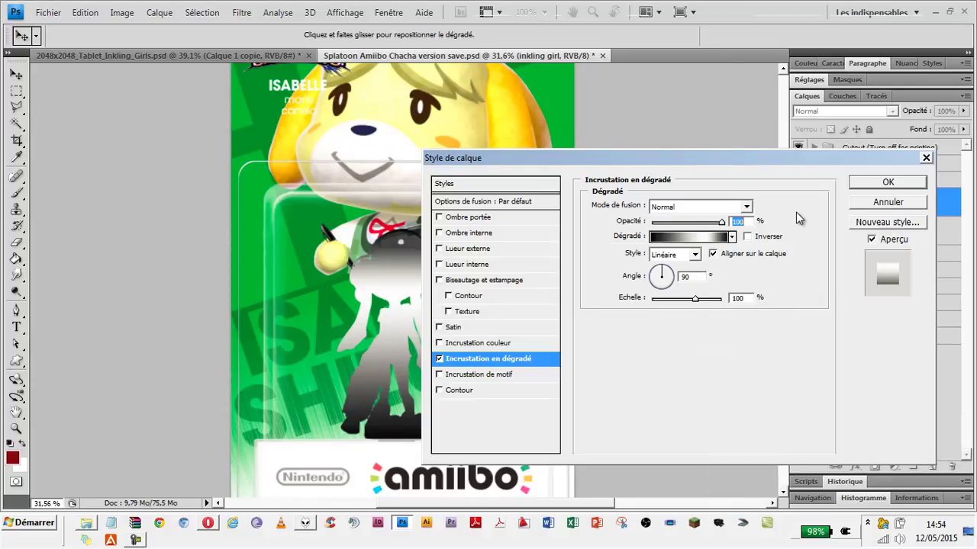
- Preview blend modes on the figure and settle the gradient overlay on Lumière tamisée
left_click(747, 207)
left_click(745, 206)
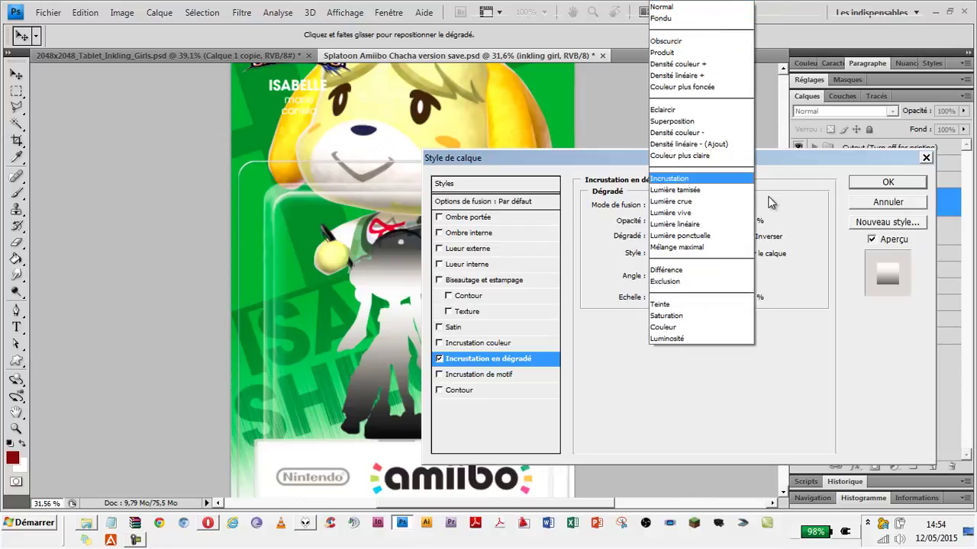
left_click(773, 203)
left_click(749, 215)
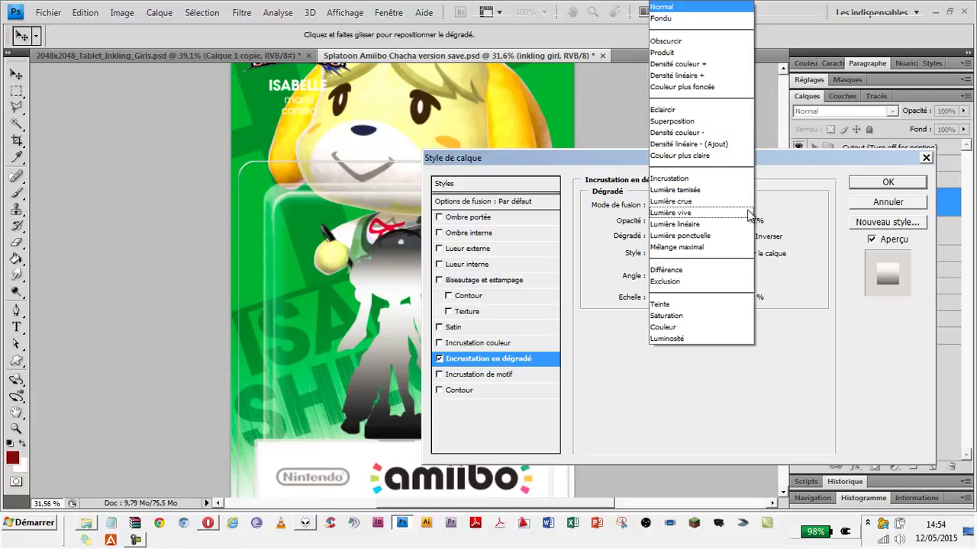
left_click(674, 53)
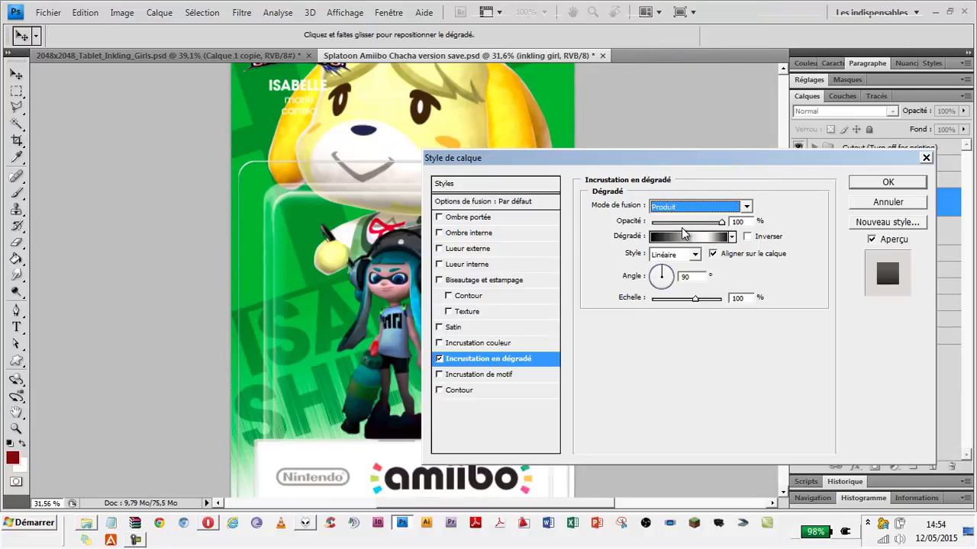
key("Down")
key("Down")
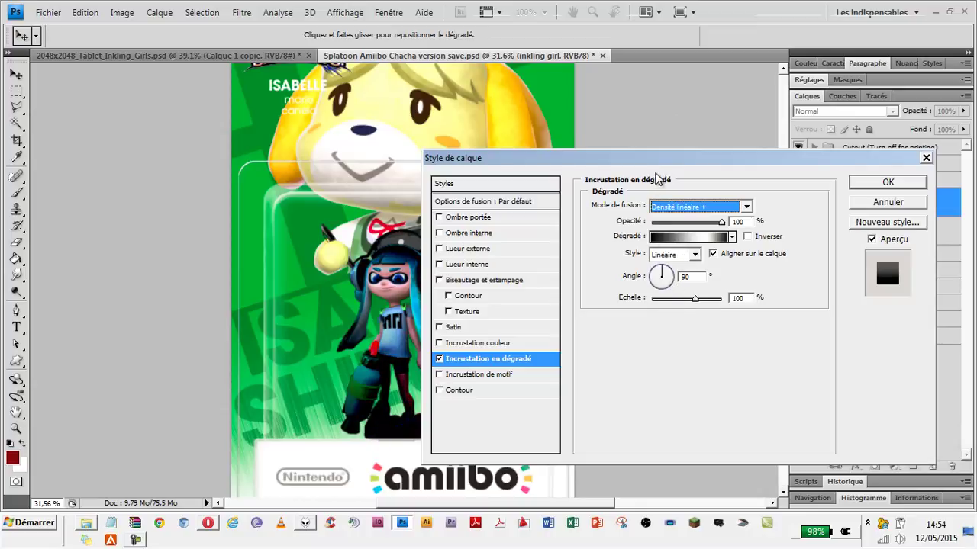
left_click_drag(656, 158, 712, 159)
key("Down")
key("Down")
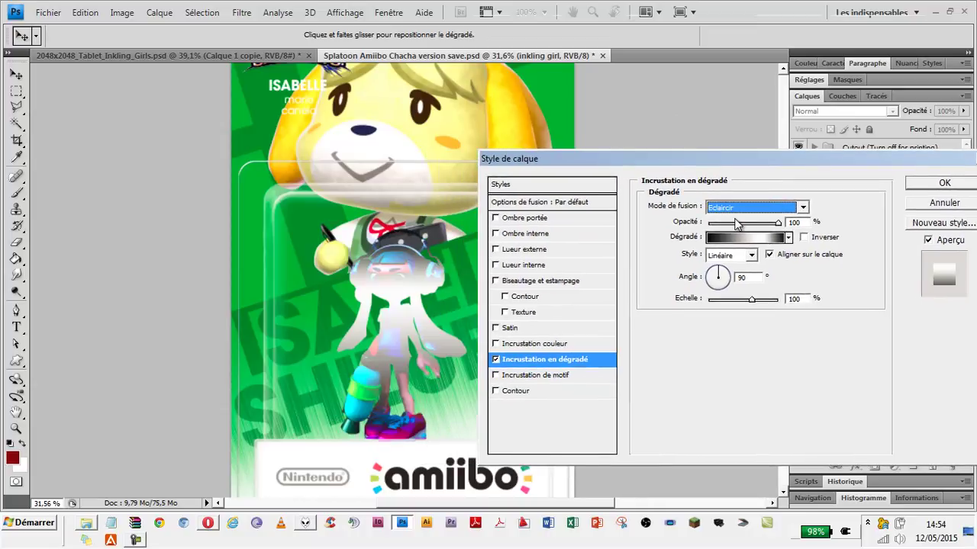
key("Down")
key("Down")
key("Down")
key("Down")
key("Down")
key("Down")
key("Down")
key("Down")
key("Down")
key("Down")
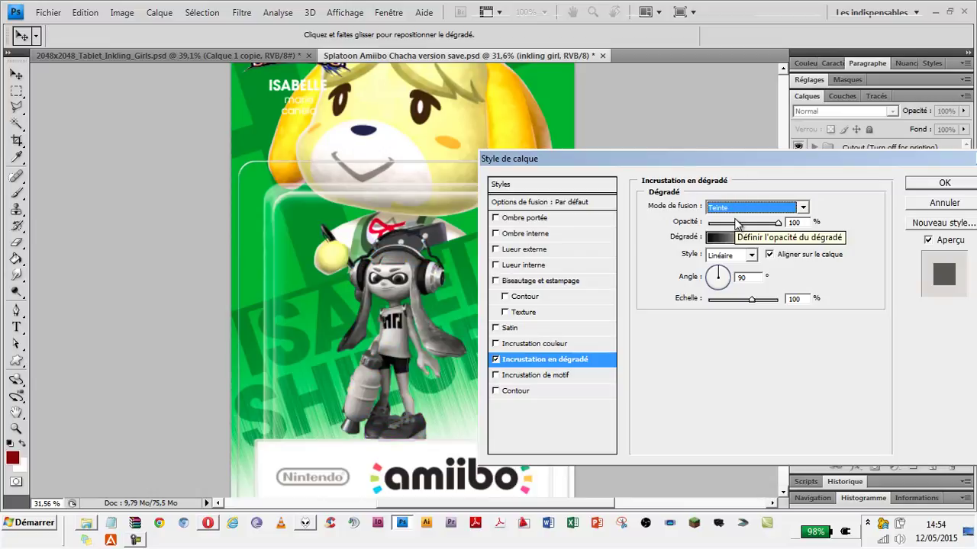
key("Down")
key("Down")
key("Down")
key("Up")
key("Up")
key("Up")
key("Up")
key("Up")
key("Up")
key("Up")
key("Up")
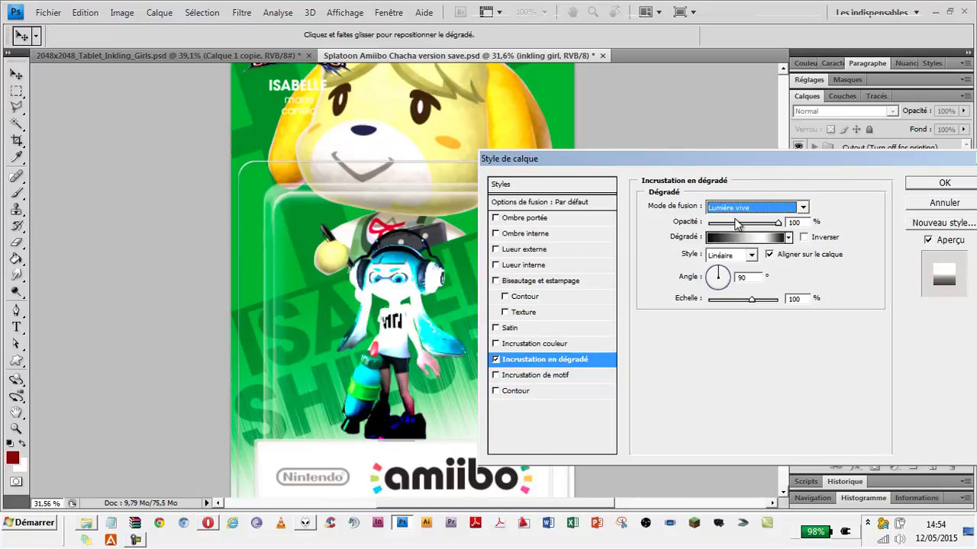
key("Up")
key("Up")
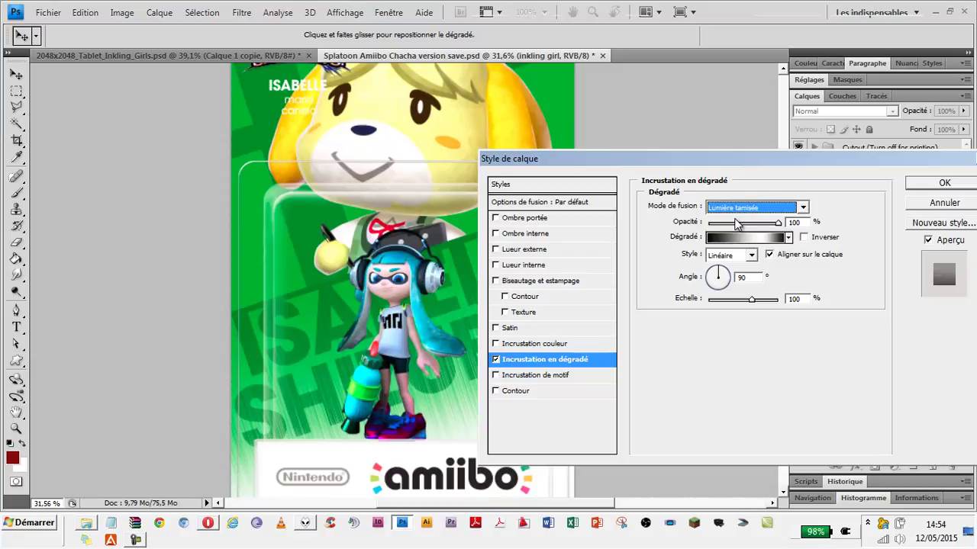
key("Down")
- Compare the overlay on and off, then set its opacity to 91% and angle to 125°
left_click(496, 359)
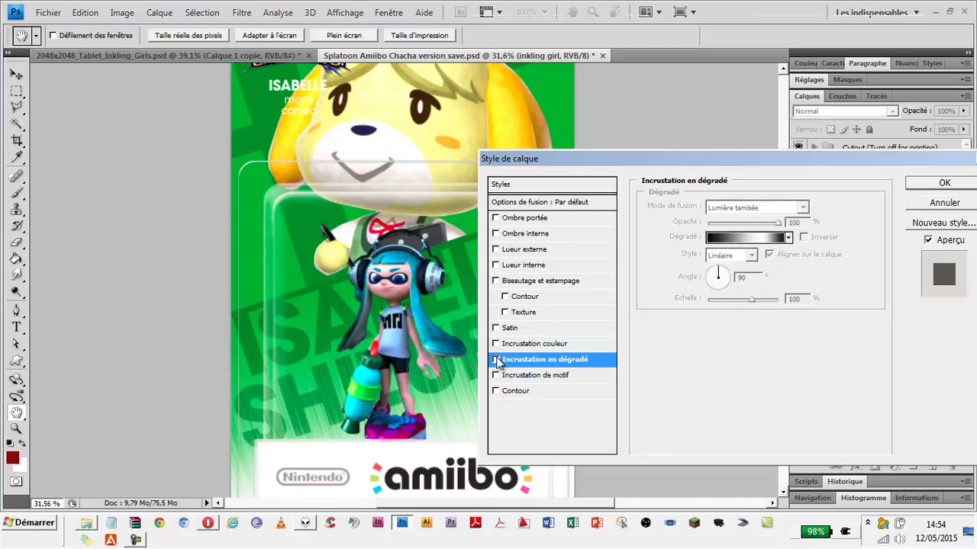
left_click(496, 360)
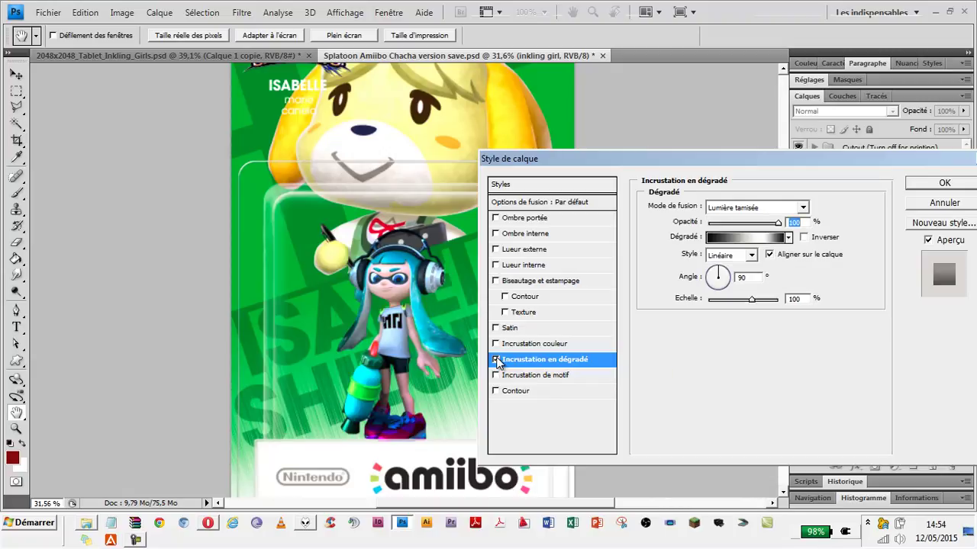
left_click(496, 360)
left_click(496, 359)
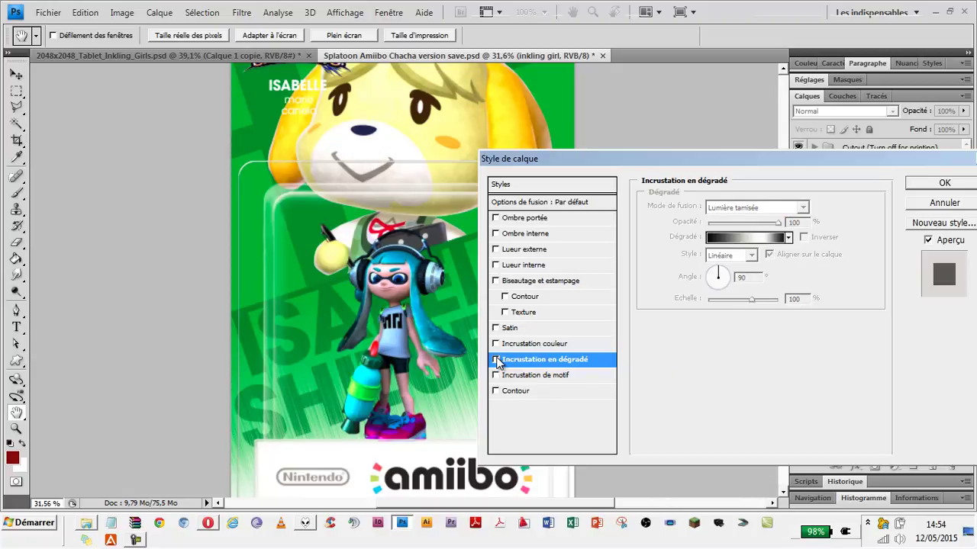
left_click(496, 360)
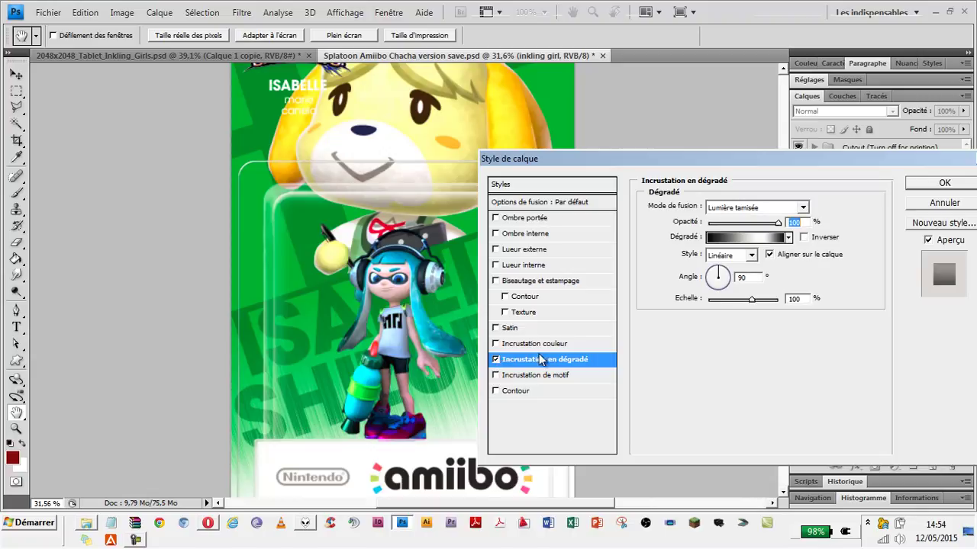
mouse_move(779, 227)
left_mouse_down()
mouse_move(741, 228)
mouse_move(773, 223)
left_mouse_up()
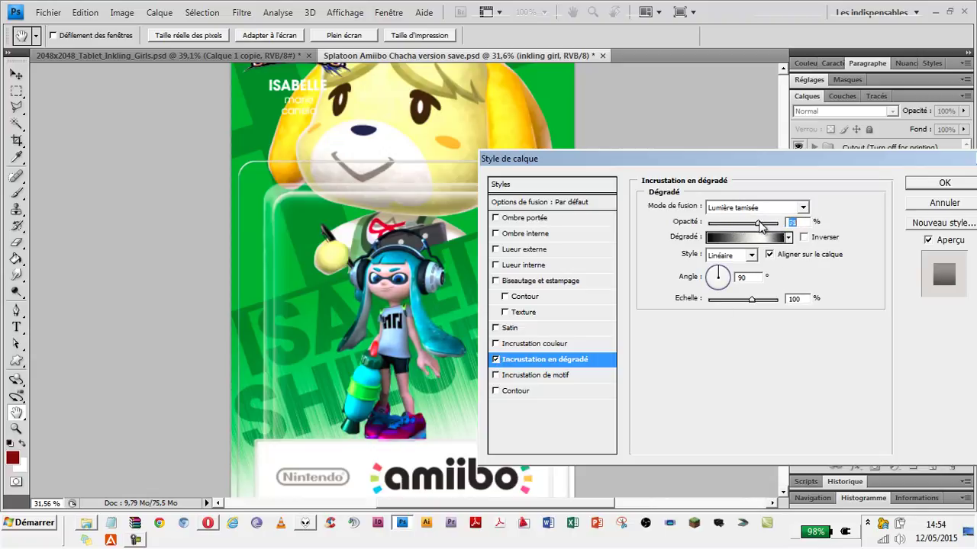
left_click(715, 274)
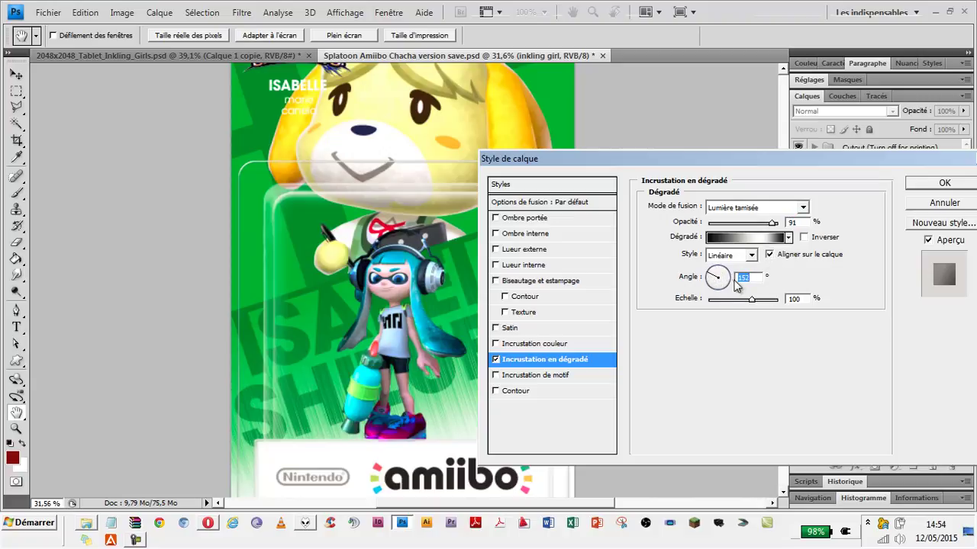
key("BackSpace")
key("Return")
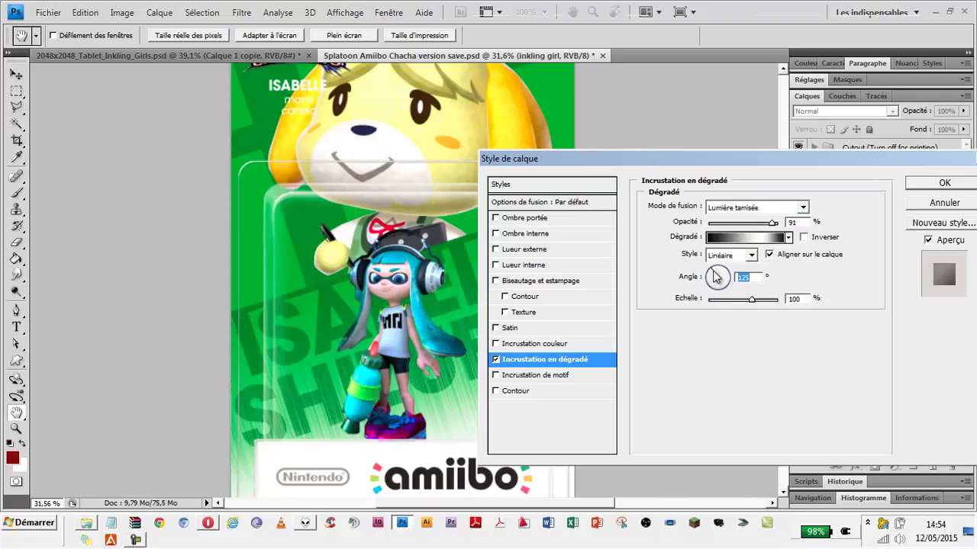
left_click_drag(882, 156, 743, 160)
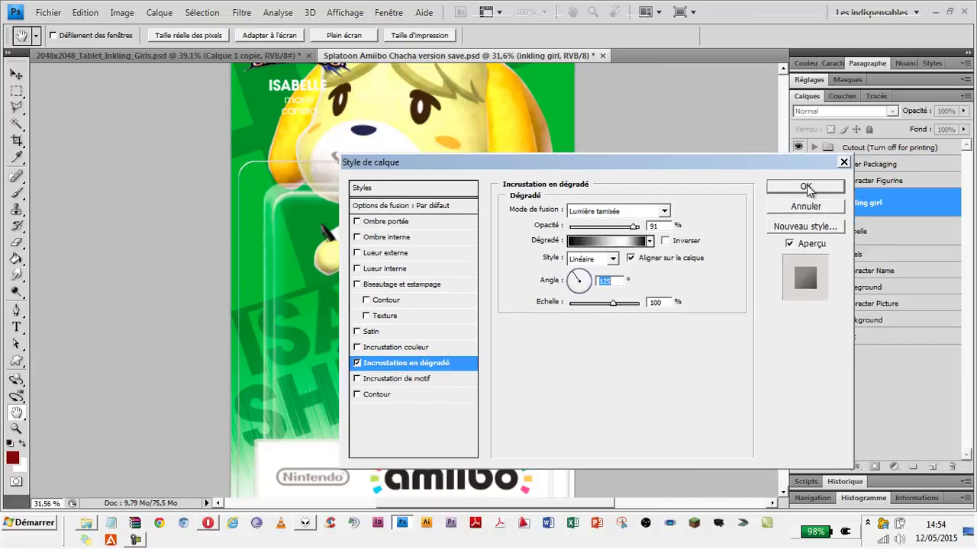
- Commit the gradient overlay style, compare the effect on and off, and collapse the effects list
left_click(806, 187)
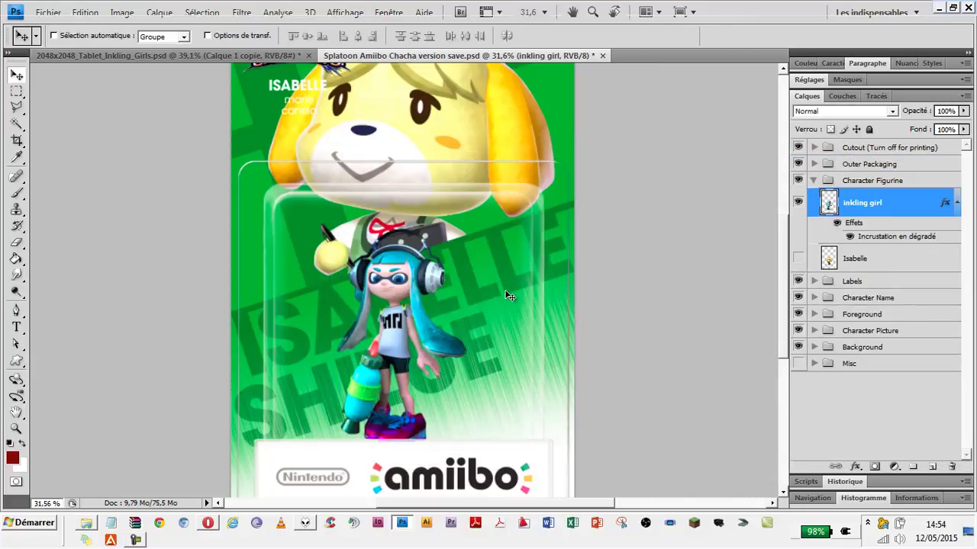
left_click(836, 222)
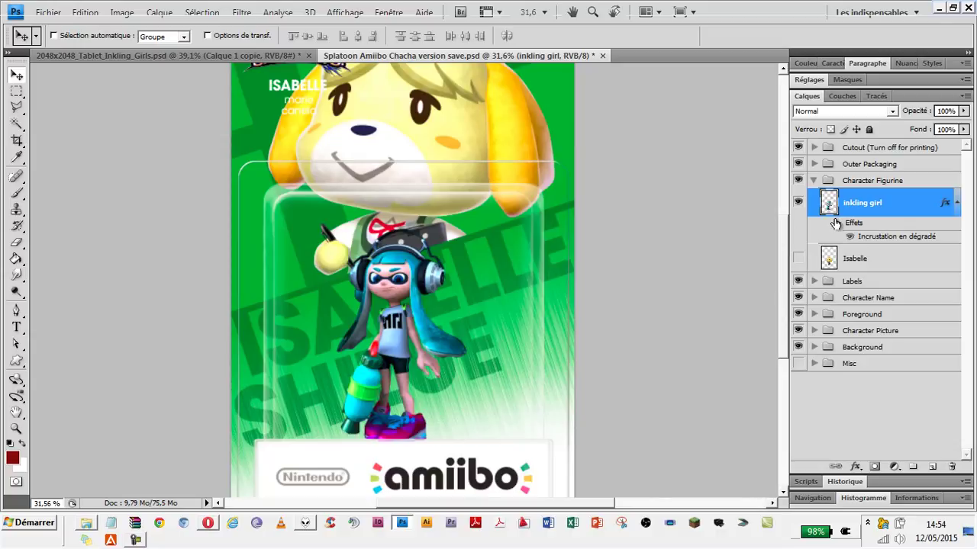
left_click(836, 222)
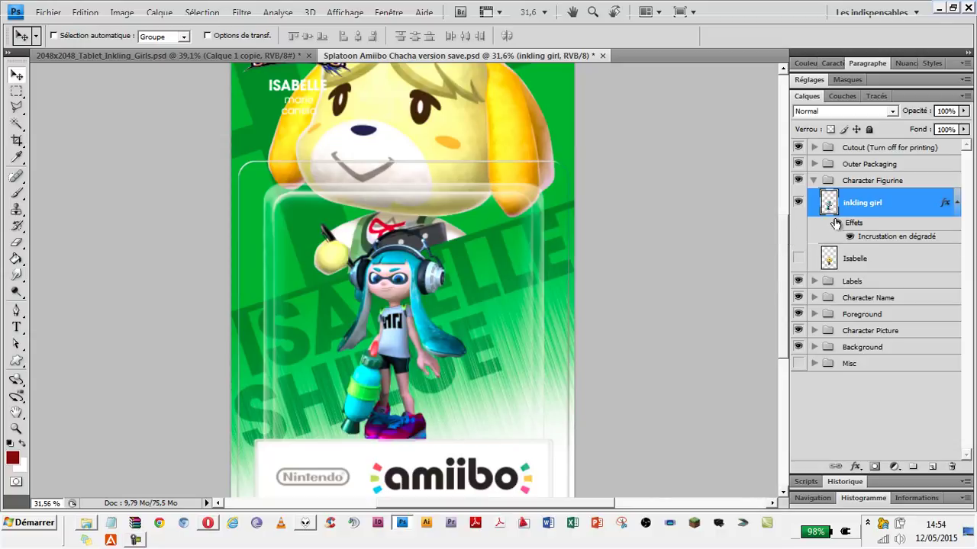
left_click(840, 227)
left_click(958, 203)
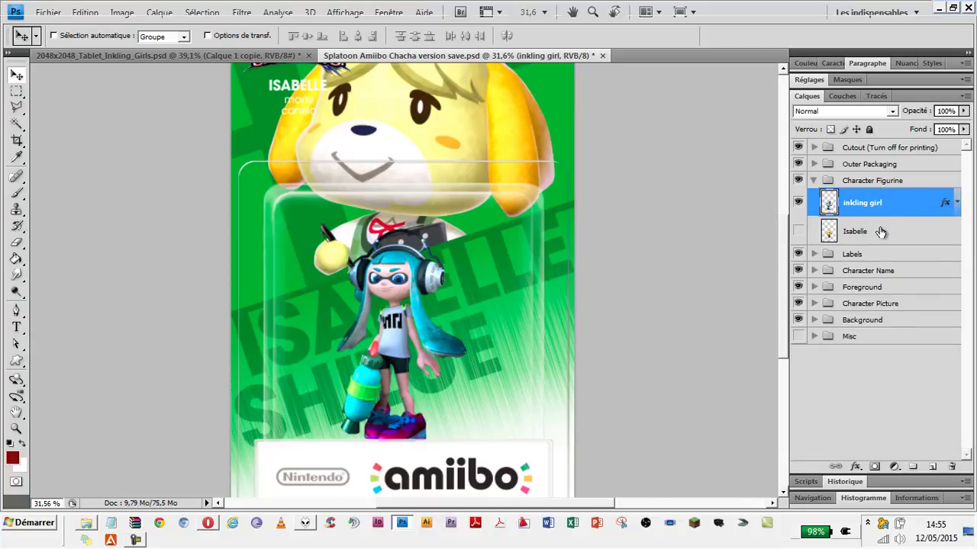
- Nudge the inkling girl figure a few pixels lower on the box
scroll(427, 403, "up", 5)
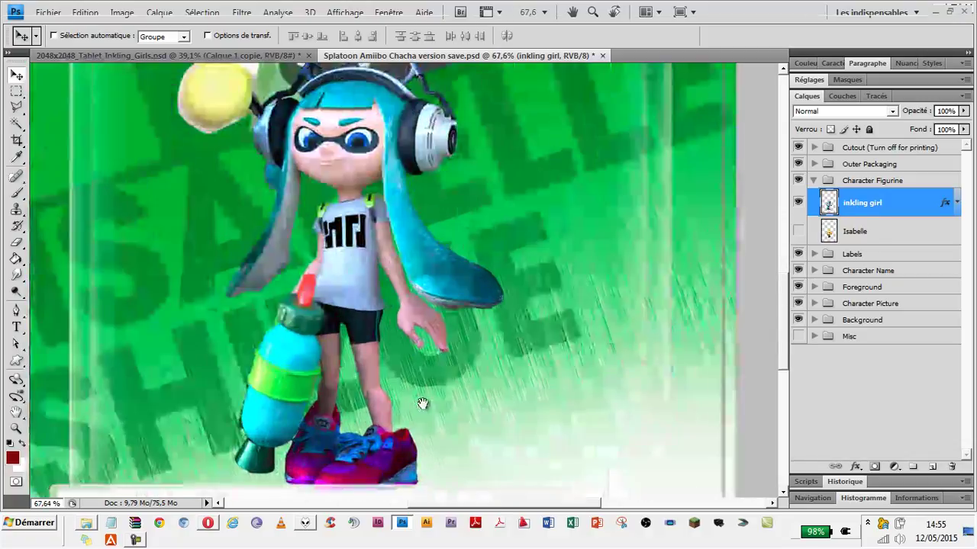
scroll(423, 402, "up", 1)
scroll(423, 403, "down", 3)
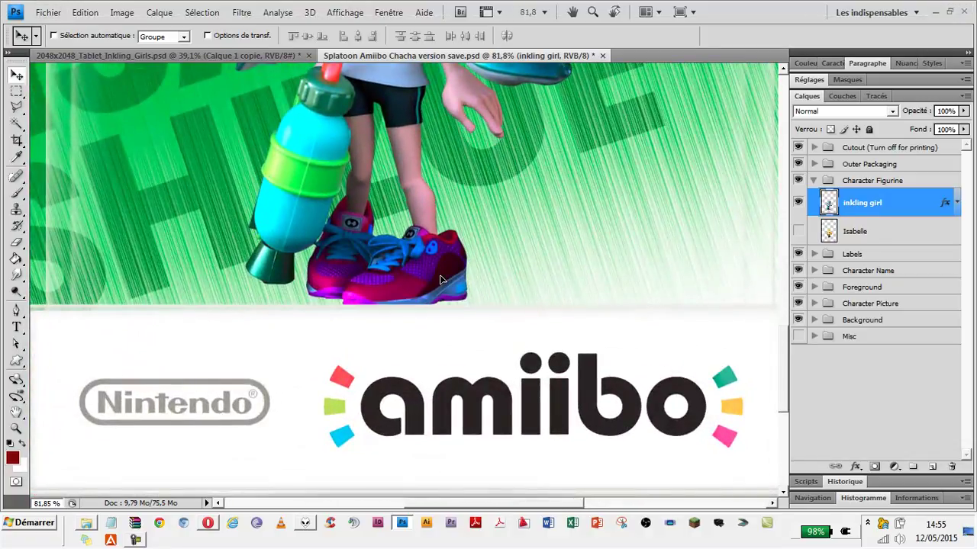
left_click_drag(440, 274, 438, 296)
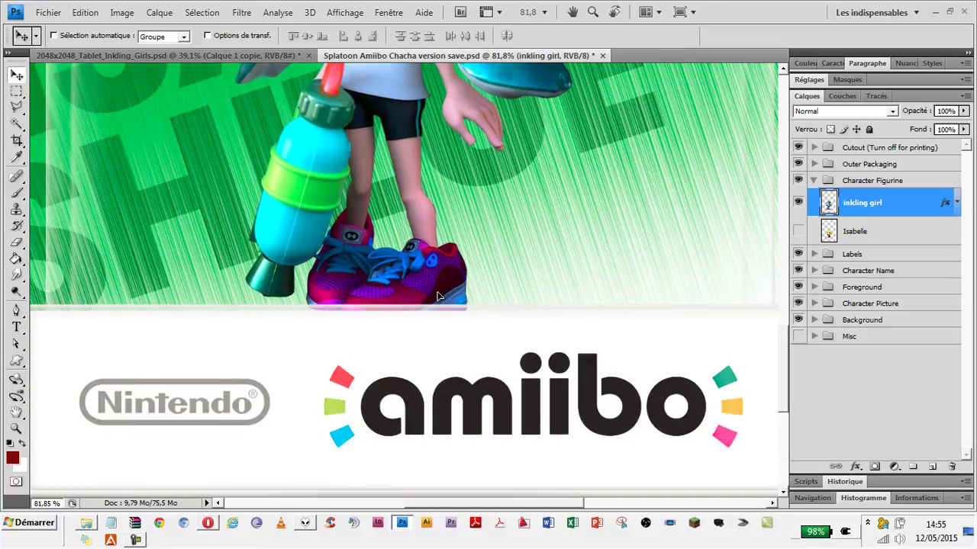
scroll(348, 313, "down", 2)
scroll(457, 313, "down", 1)
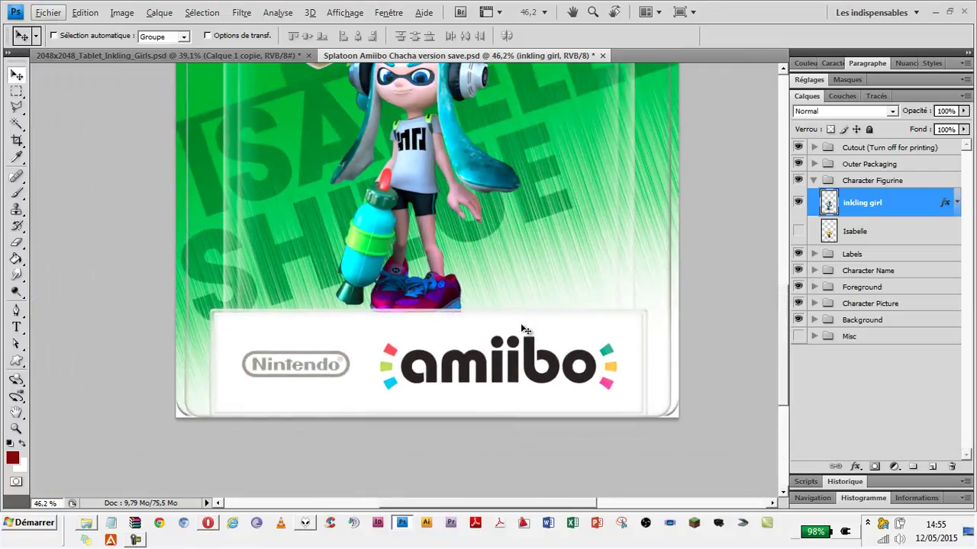
scroll(374, 330, "down", 1)
scroll(449, 319, "down", 1)
scroll(449, 319, "up", 2)
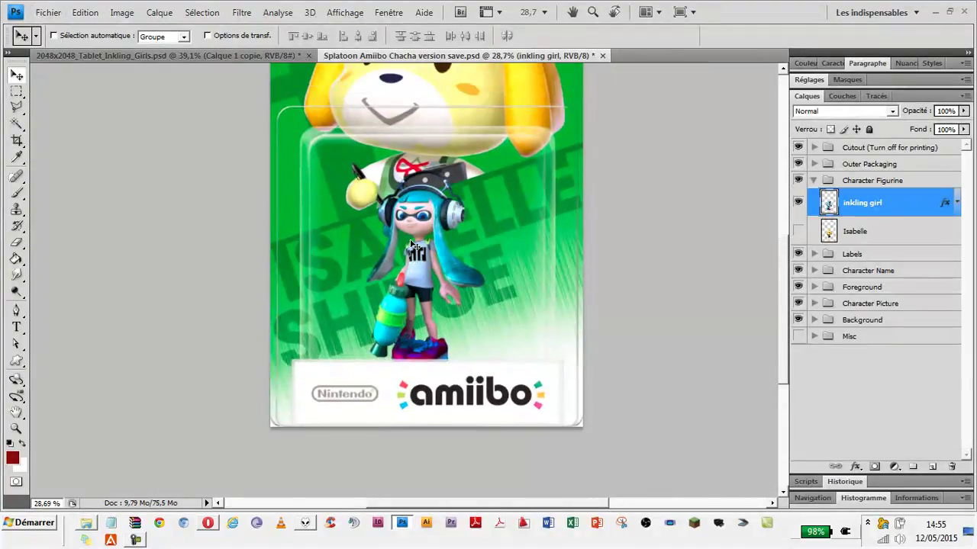
scroll(427, 283, "up", 1)
- Fold away the Character Figurine group and check the Labels, Character Name and Foreground groups
scroll(410, 244, "up", 1)
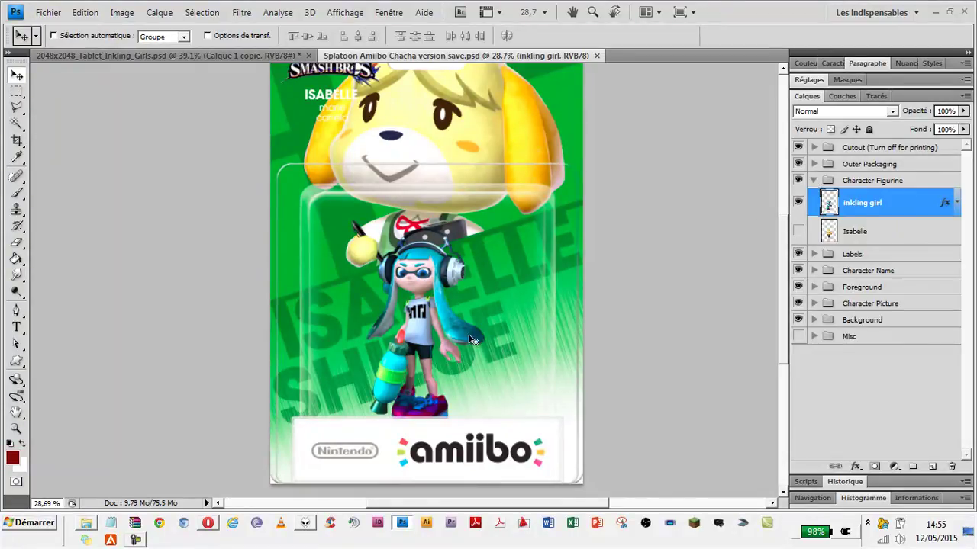
scroll(474, 341, "up", 2)
scroll(351, 170, "up", 2)
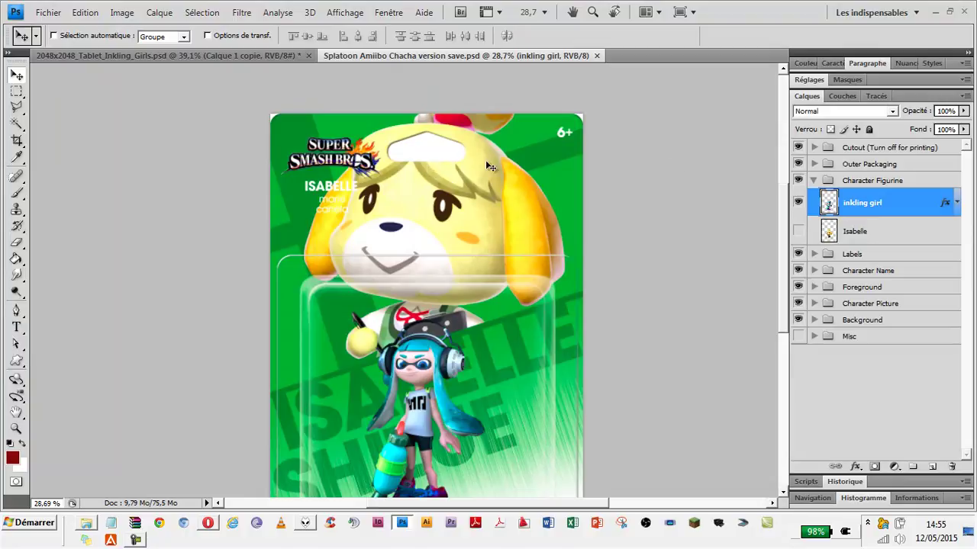
left_click(814, 180)
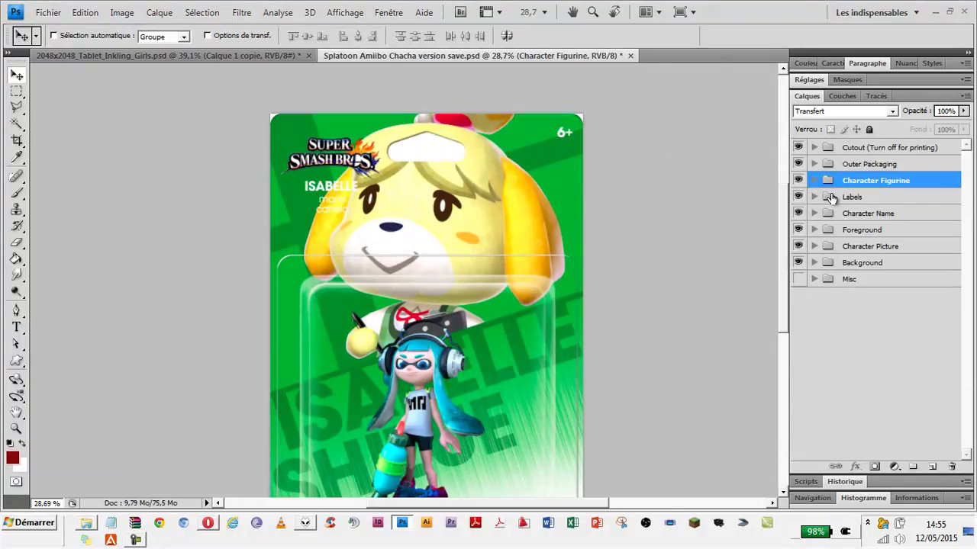
left_click(798, 197)
left_click_drag(799, 217, 798, 230)
- Select the Isabelle layer, then drag the Inkling Girl cutout from the tablet image into the box art
right_click(421, 211)
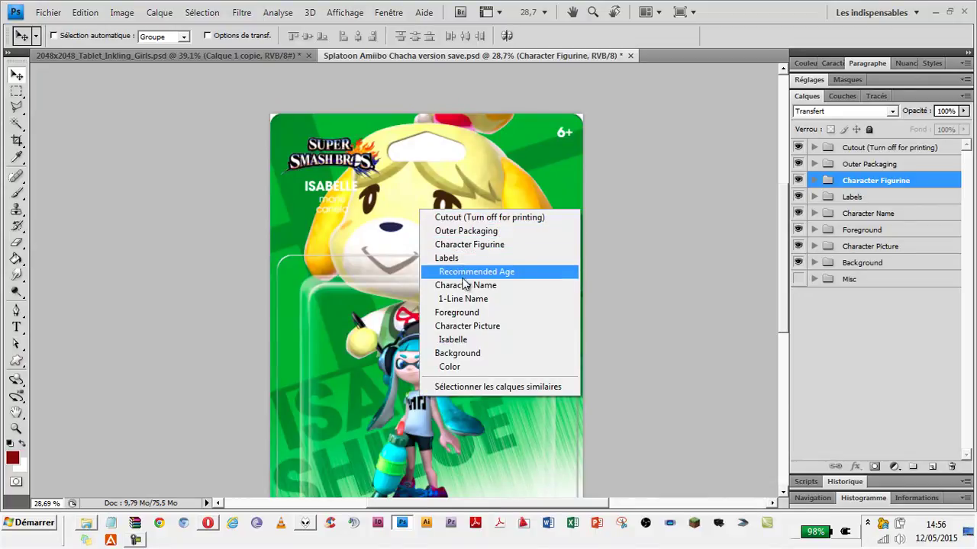
left_click(473, 341)
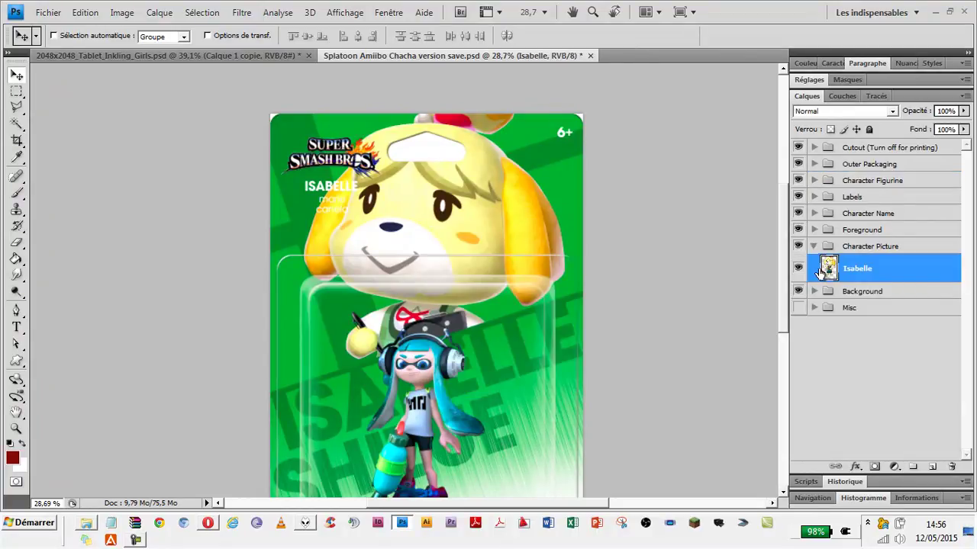
mouse_move(830, 268)
left_mouse_down()
mouse_move(281, 61)
mouse_move(433, 207)
mouse_move(432, 54)
left_mouse_up()
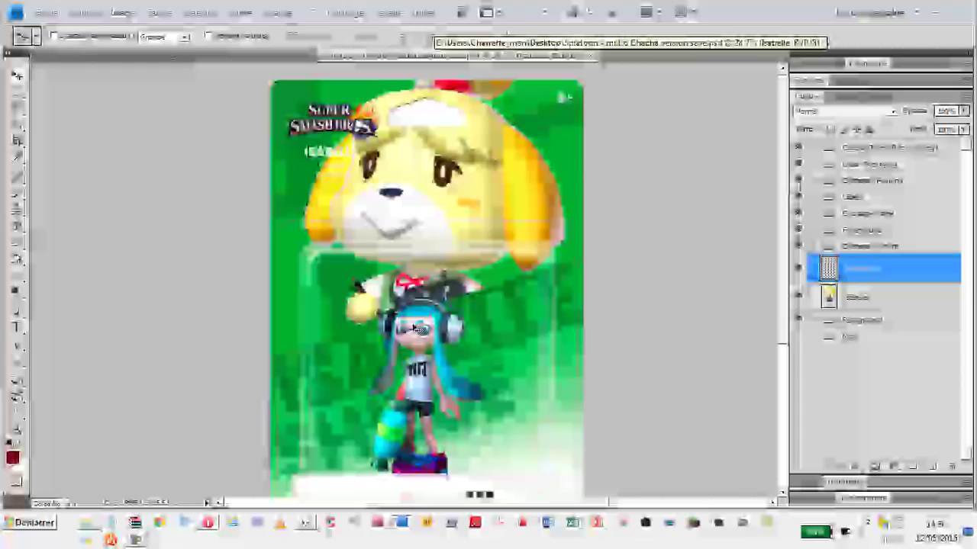
left_click_drag(433, 54, 422, 317)
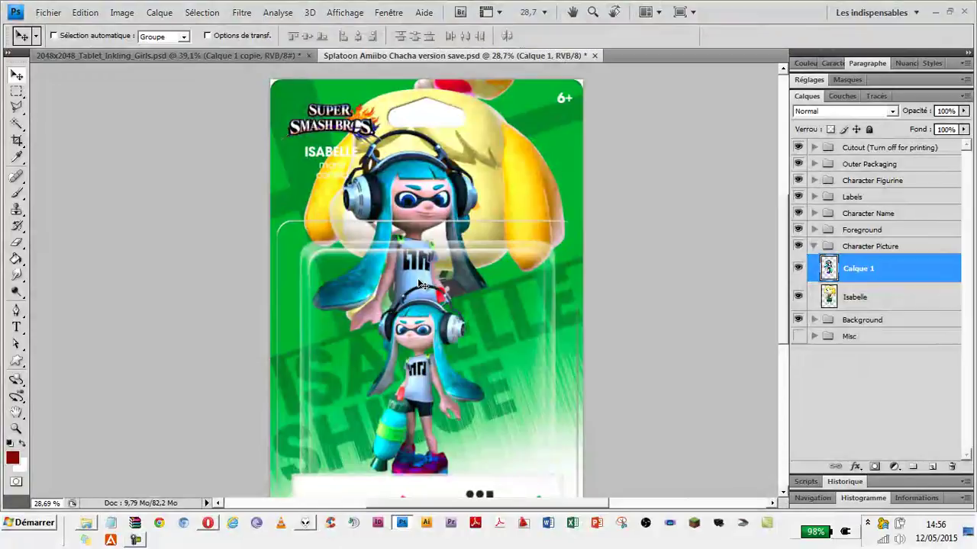
- Flip the Inkling picture horizontally and enlarge it to about 182% over the Isabelle picture
key("ctrl+t")
right_click(402, 210)
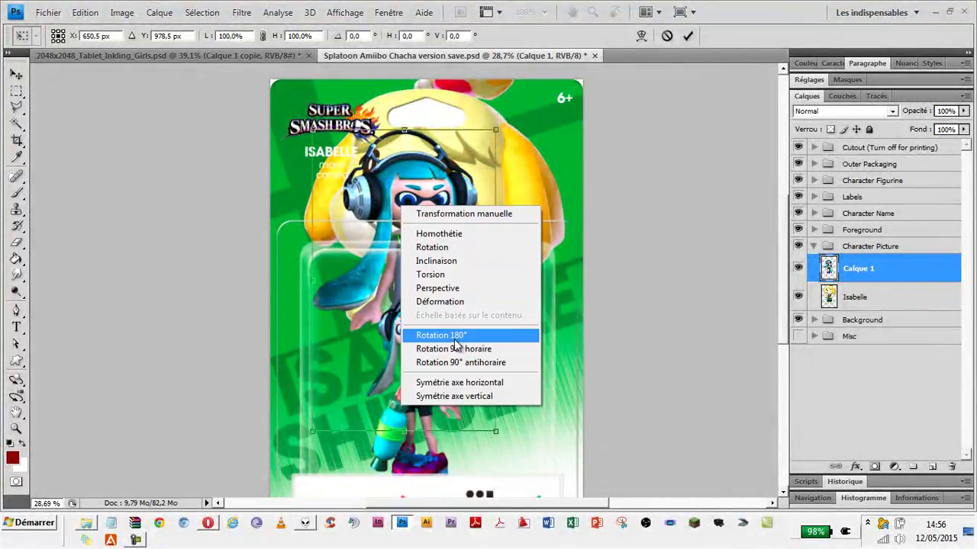
left_click(473, 382)
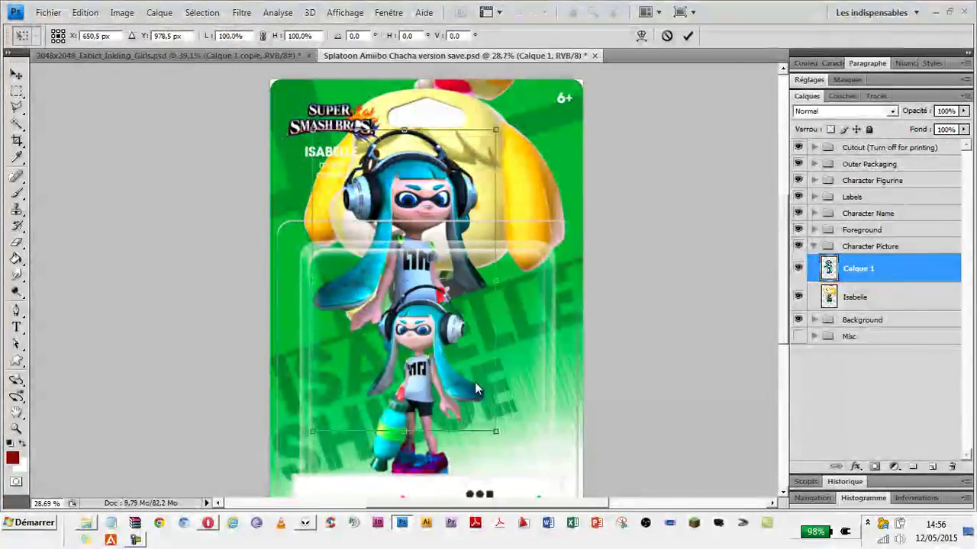
left_click_drag(387, 280, 458, 339)
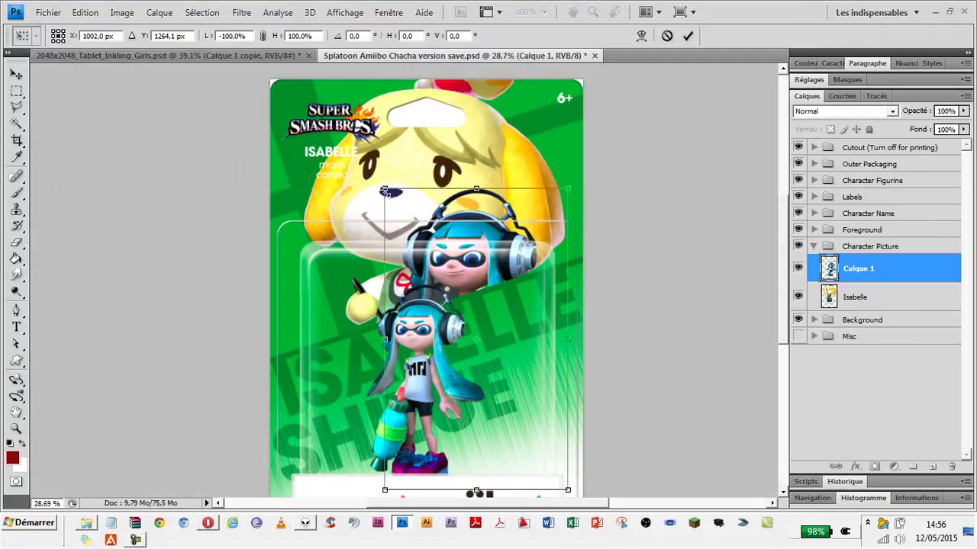
left_click_drag(386, 191, 280, 88)
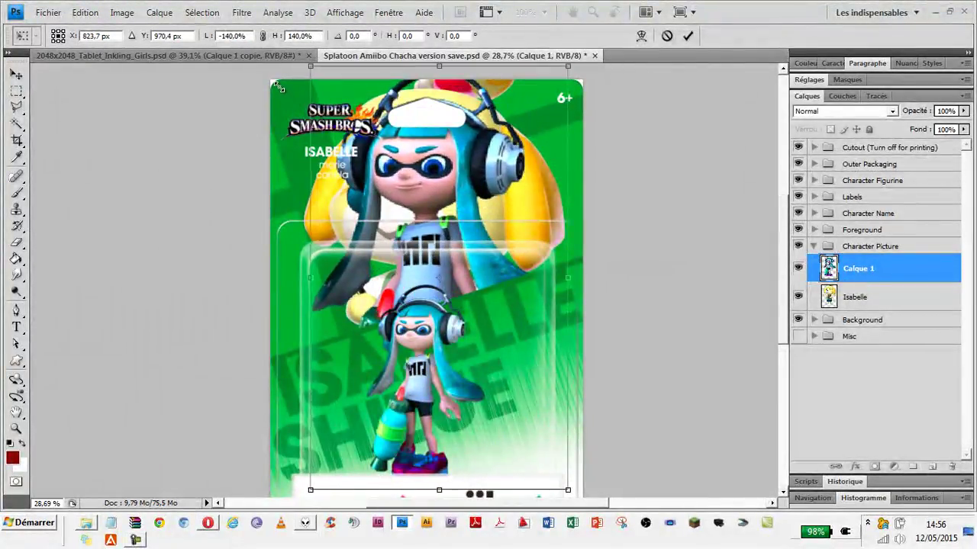
left_click_drag(396, 165, 409, 207)
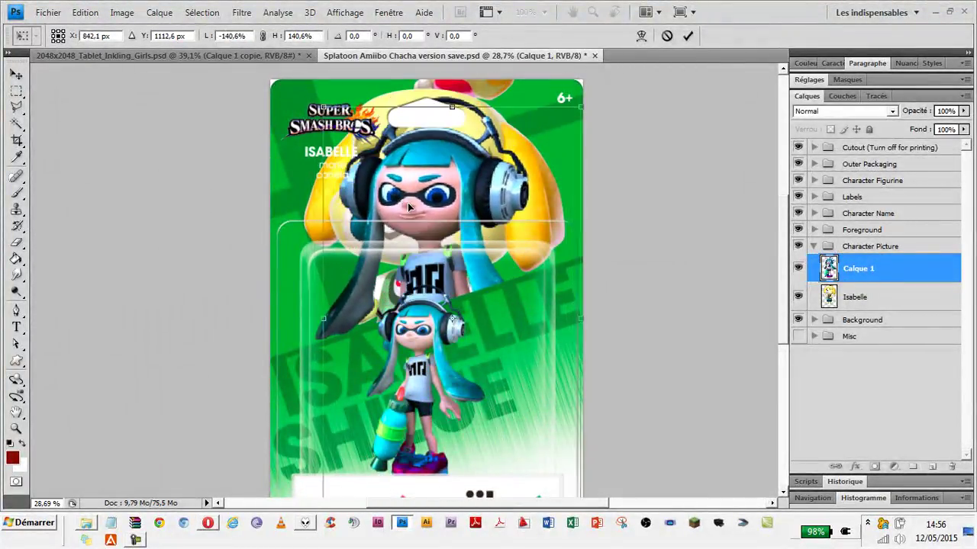
mouse_move(324, 107)
left_mouse_down()
mouse_move(243, 68)
mouse_move(372, 276)
left_mouse_up()
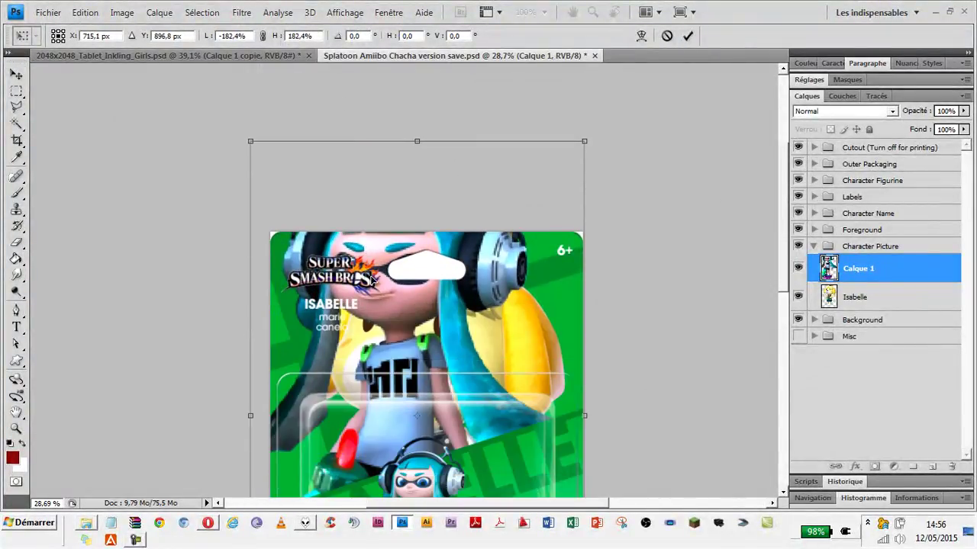
key("Return")
scroll(406, 237, "down", 3)
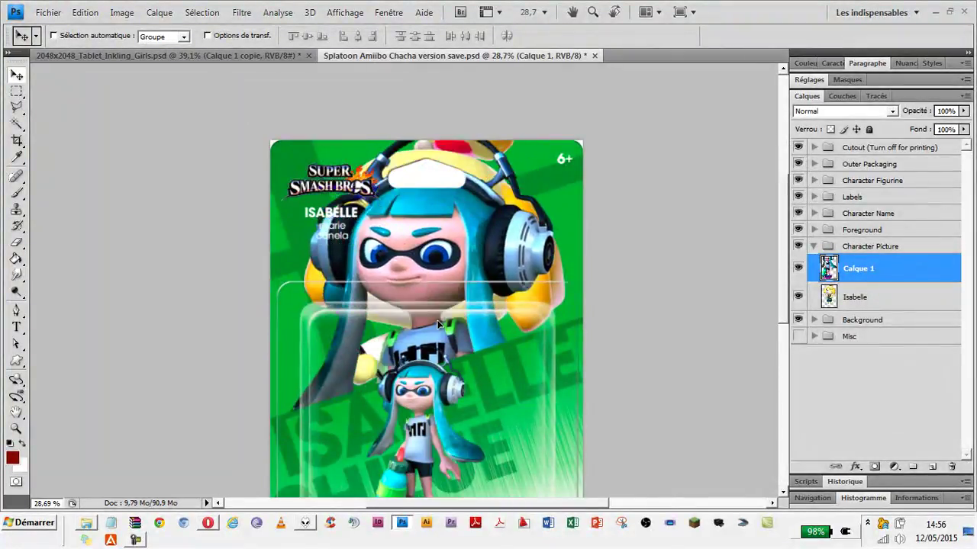
- Scale the Inkling picture up to about 105% and move it down on the card
mouse_move(438, 324)
left_mouse_down()
mouse_move(432, 294)
mouse_move(437, 305)
left_mouse_up()
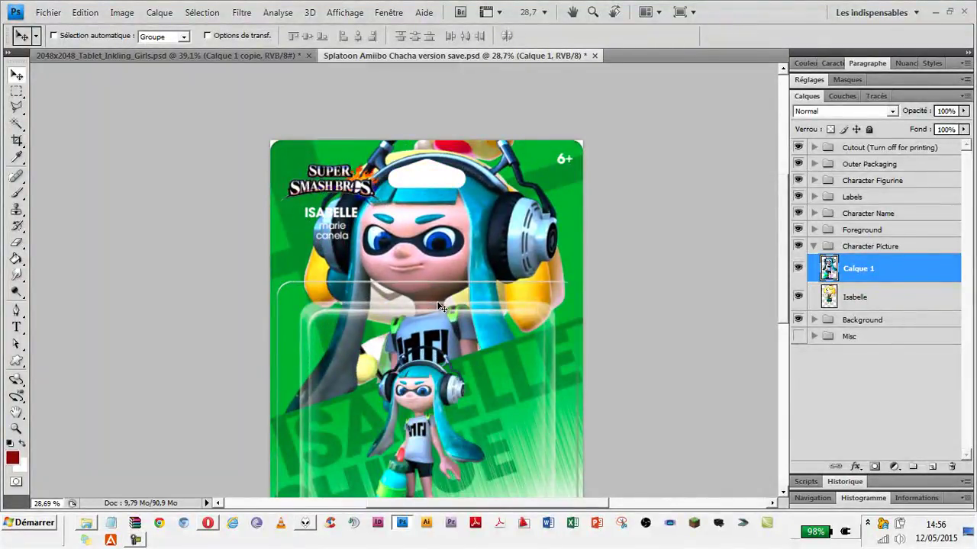
scroll(438, 305, "down", 1)
key("ctrl+t")
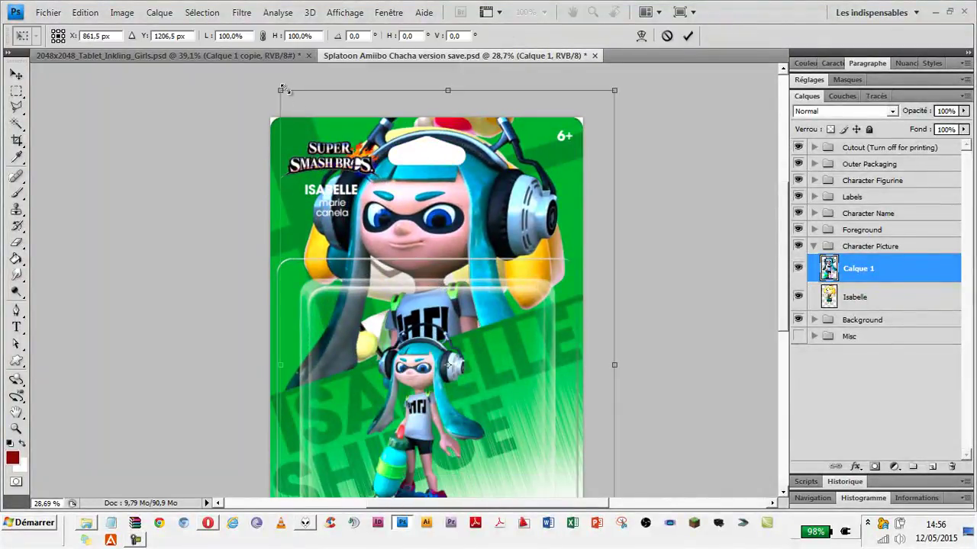
left_click_drag(282, 90, 249, 71)
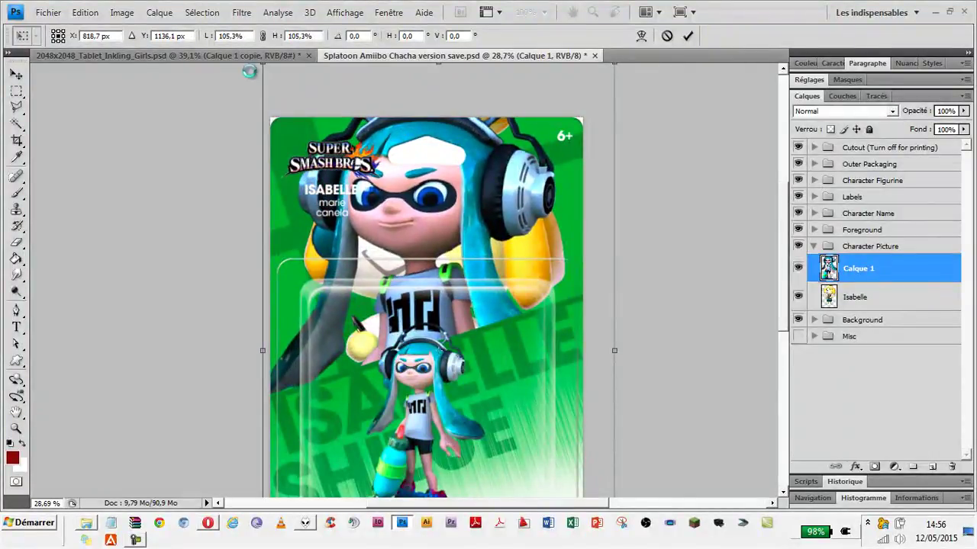
scroll(409, 233, "down", 1)
left_click_drag(411, 191, 409, 207)
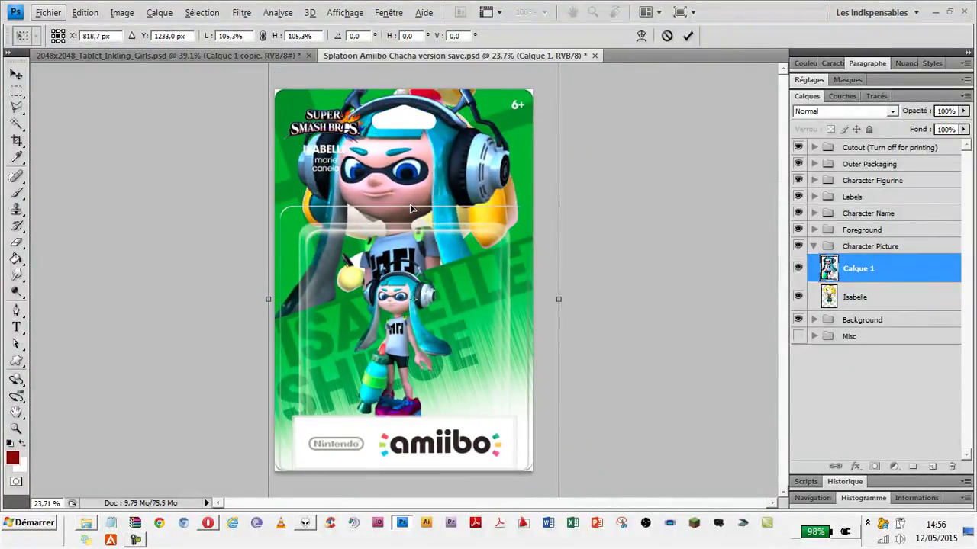
key("Return")
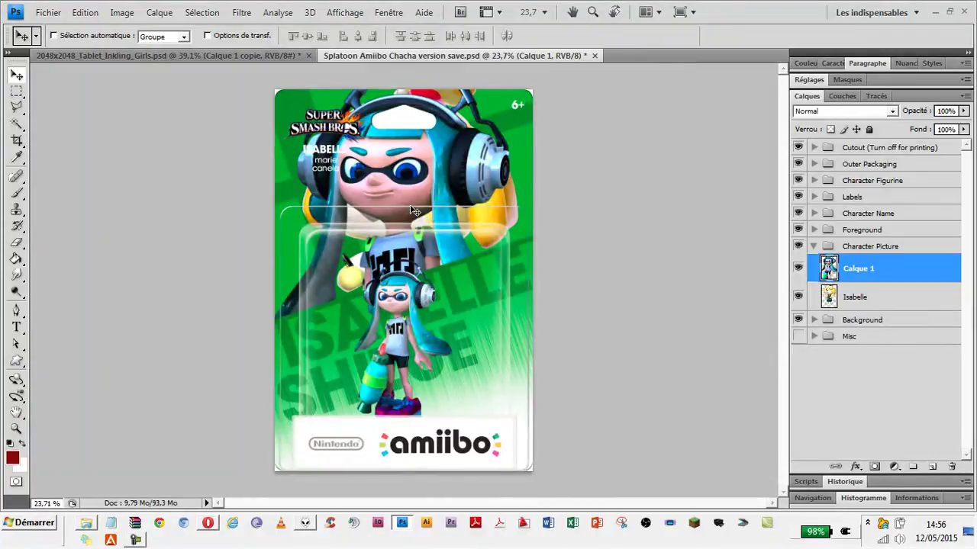
- Compare before and after the resize, then nudge the picture up and left to centre her face
scroll(462, 206, "up", 2)
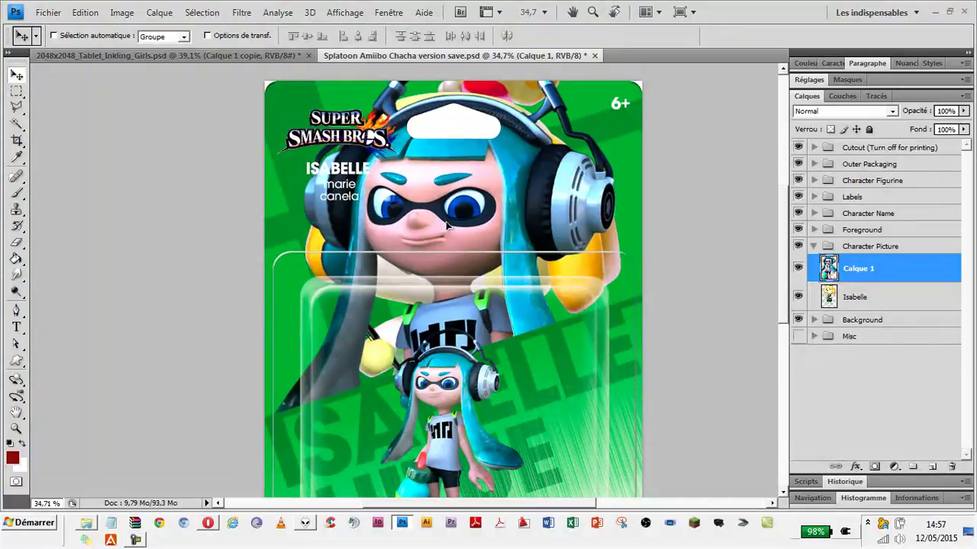
key("ctrl+z")
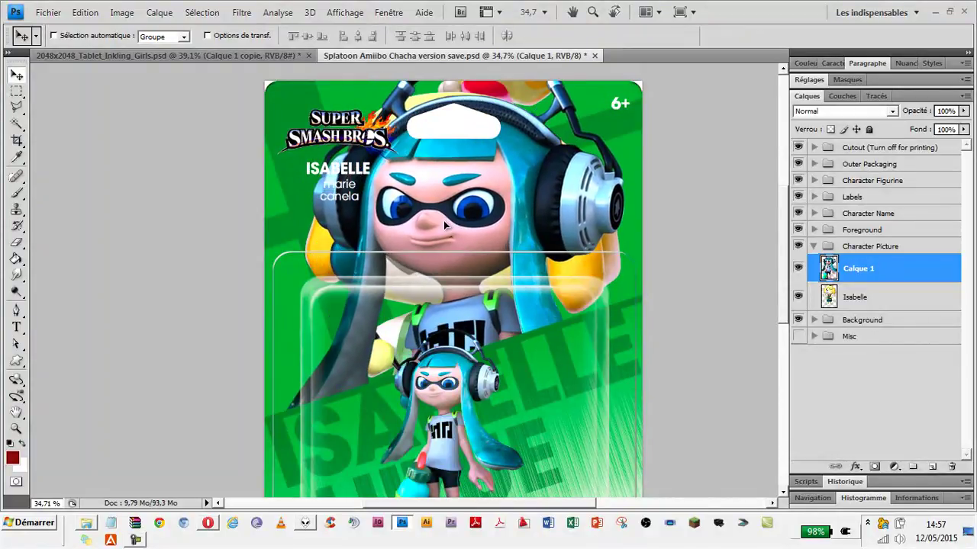
key("ctrl+alt+z")
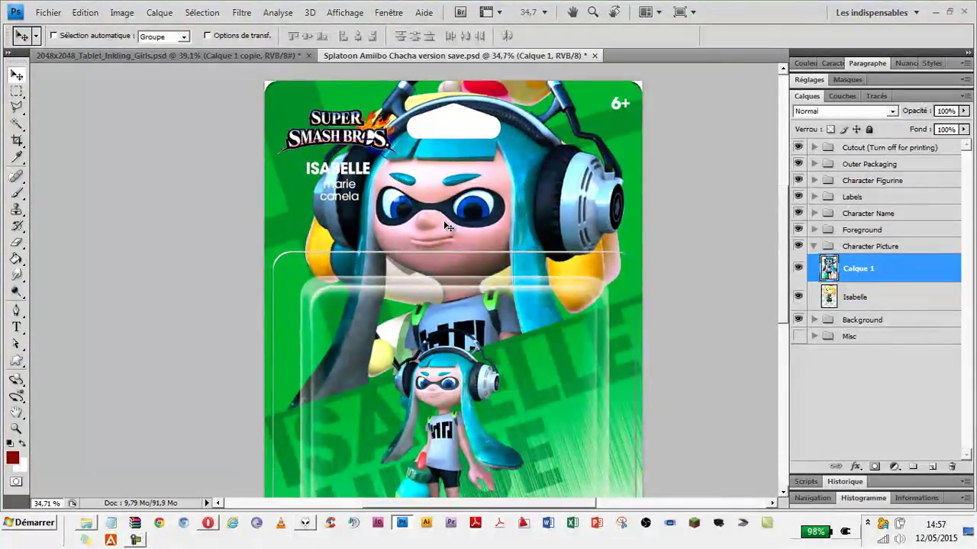
scroll(452, 210, "down", 1)
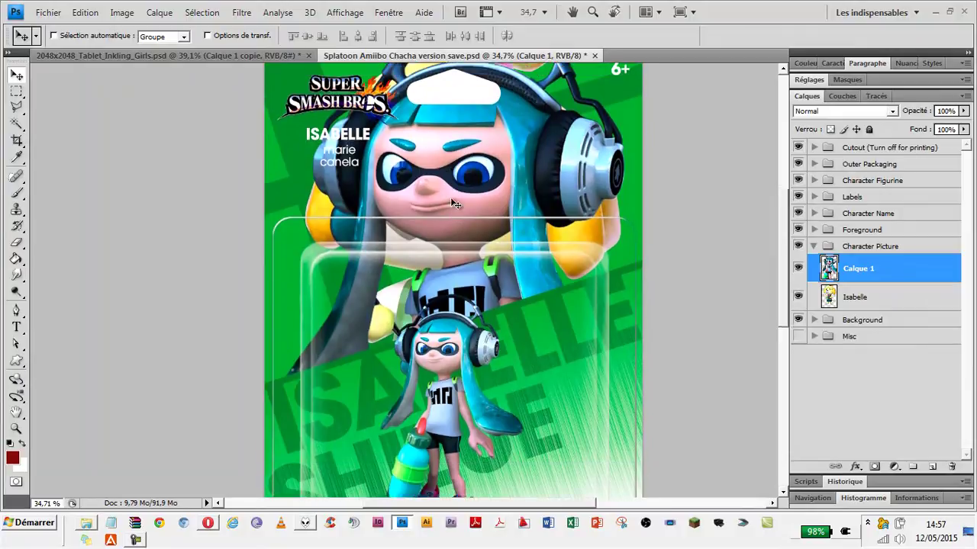
scroll(452, 217, "down", 1)
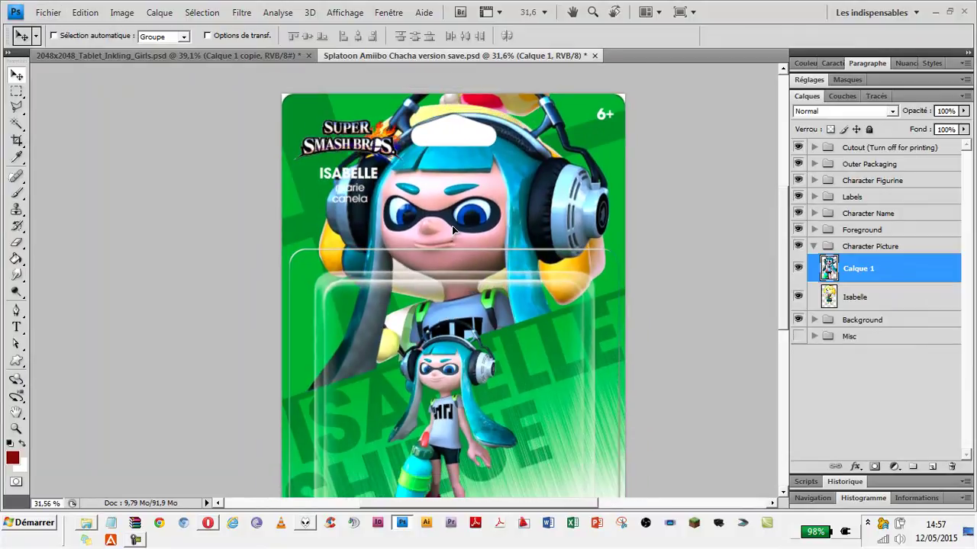
left_click_drag(453, 229, 451, 218)
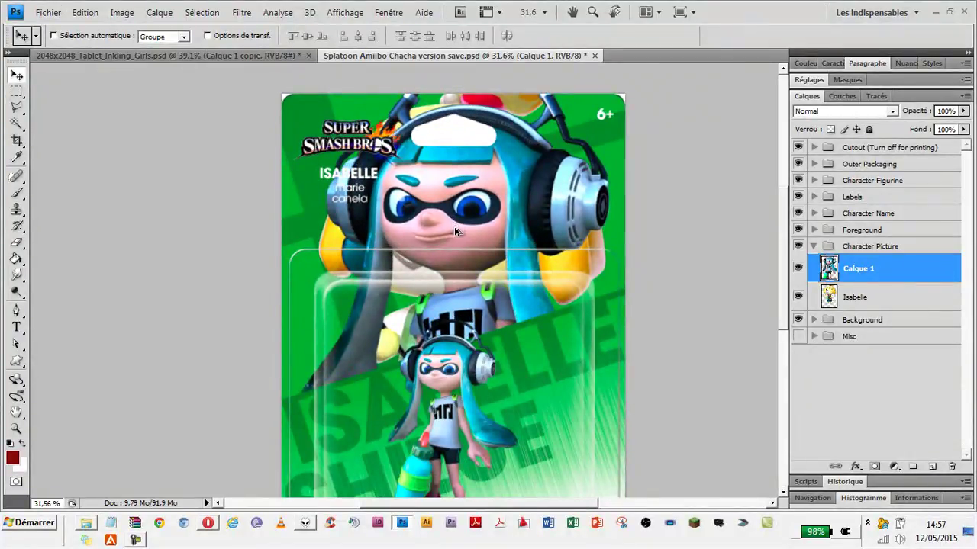
key("alt")
scroll(455, 232, "up", 2)
scroll(456, 232, "up", 1)
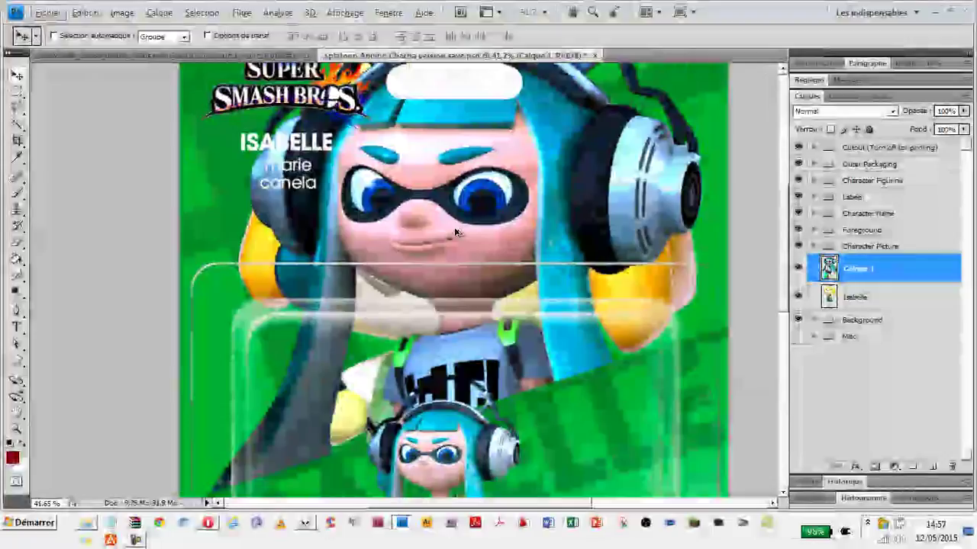
scroll(455, 232, "down", 2)
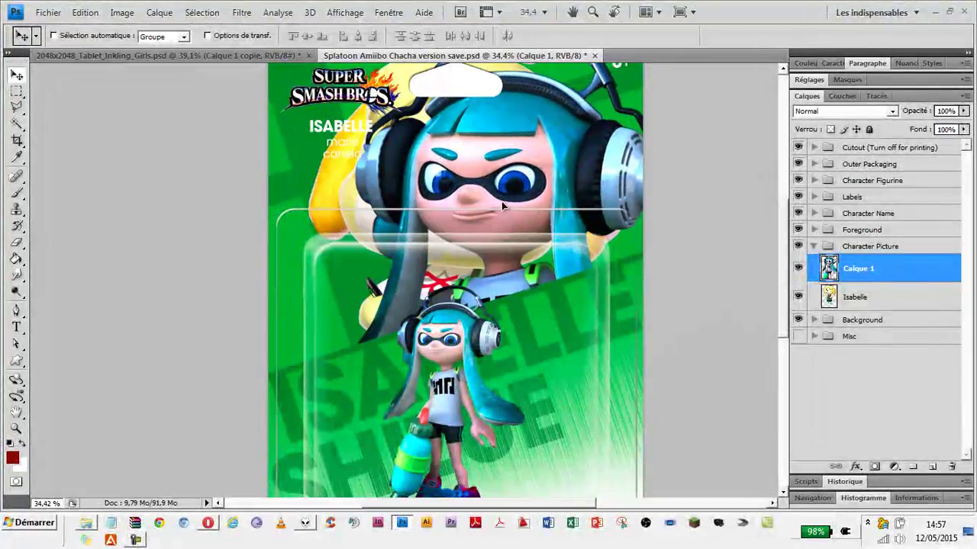
left_click_drag(501, 201, 473, 192)
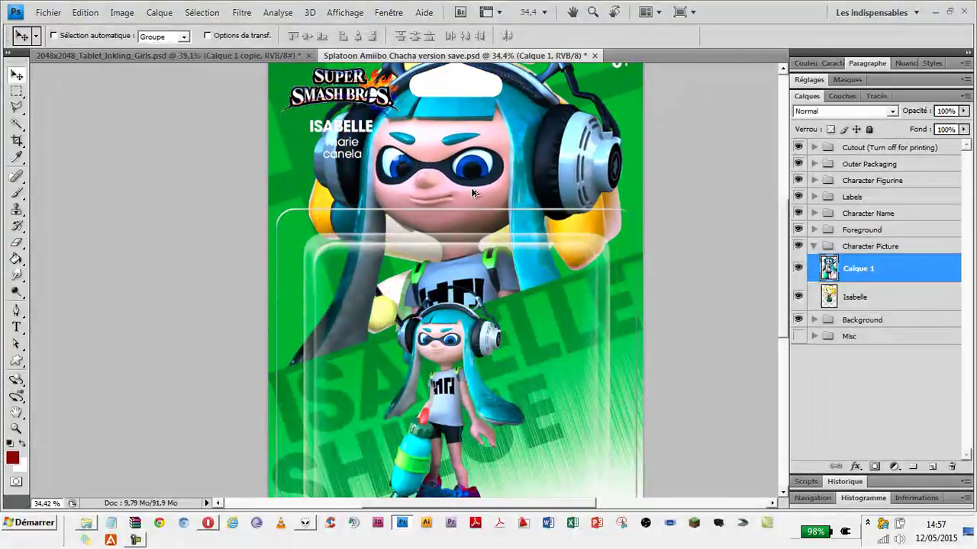
scroll(473, 192, "down", 2)
scroll(394, 177, "up", 1)
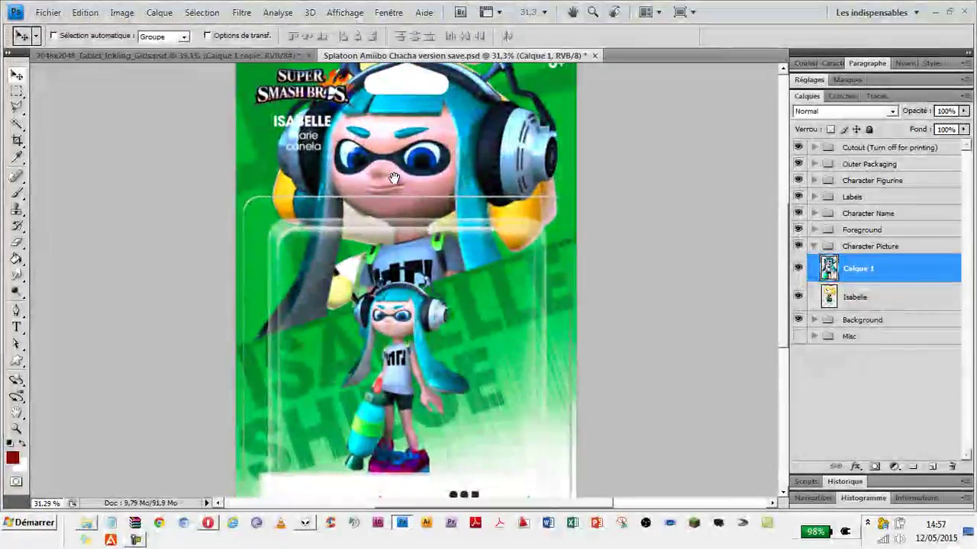
scroll(394, 177, "up", 1)
scroll(399, 200, "down", 1)
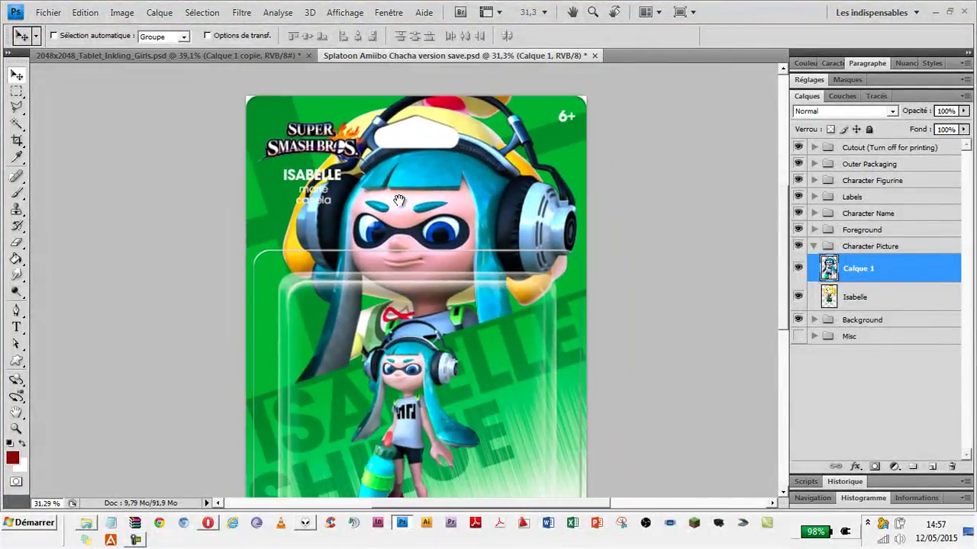
- Move the Inkling picture lower on the box using Free Transform
left_click_drag(399, 200, 409, 224)
key("ctrl+t")
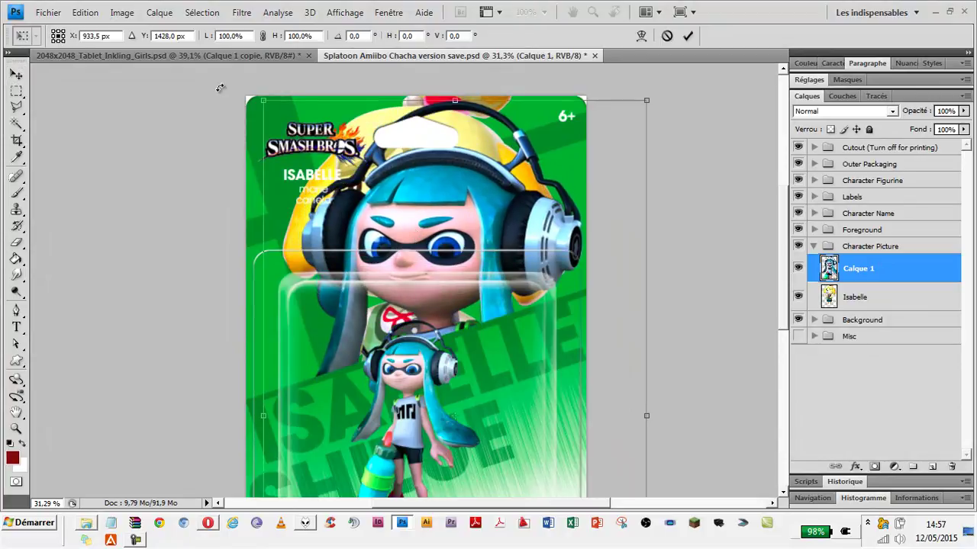
mouse_move(220, 87)
left_mouse_down()
mouse_move(242, 105)
mouse_move(257, 148)
left_mouse_up()
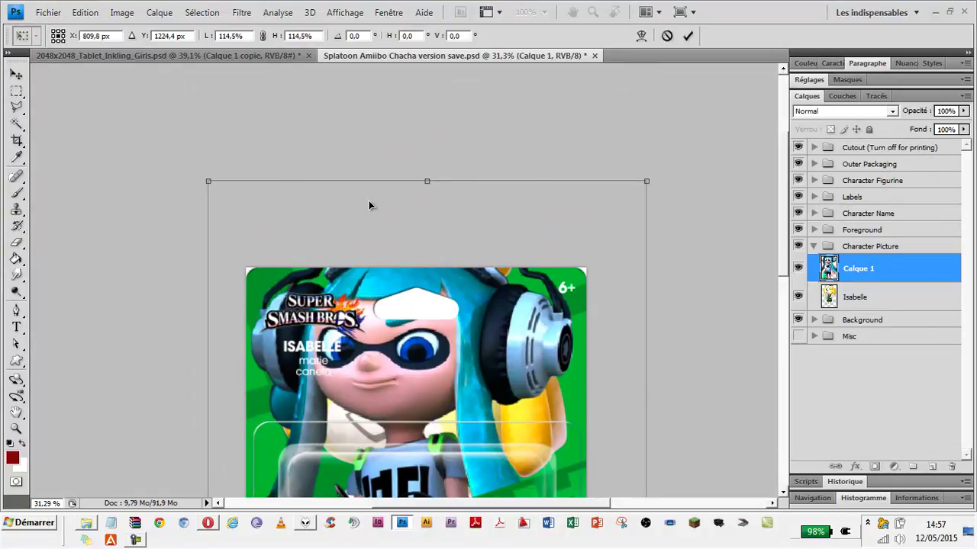
scroll(368, 205, "down", 4)
left_click_drag(369, 204, 376, 229)
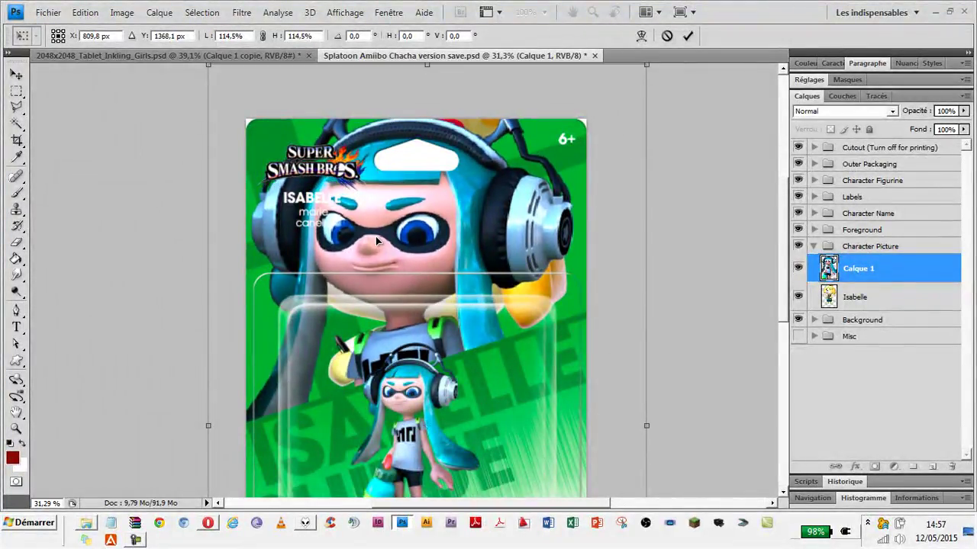
left_click_drag(377, 237, 375, 249)
key("Return")
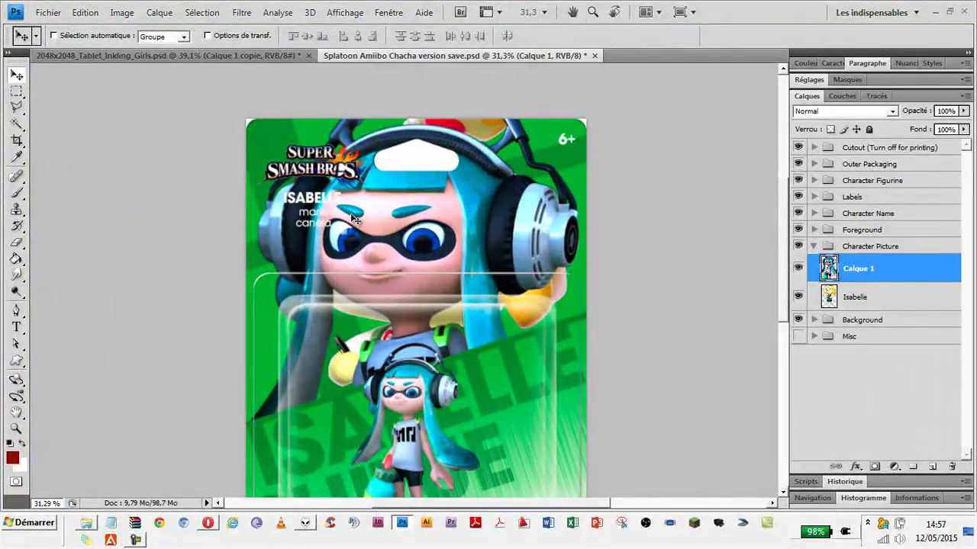
- Shrink the Inkling picture to about 93% and check the result
key("ctrl+t")
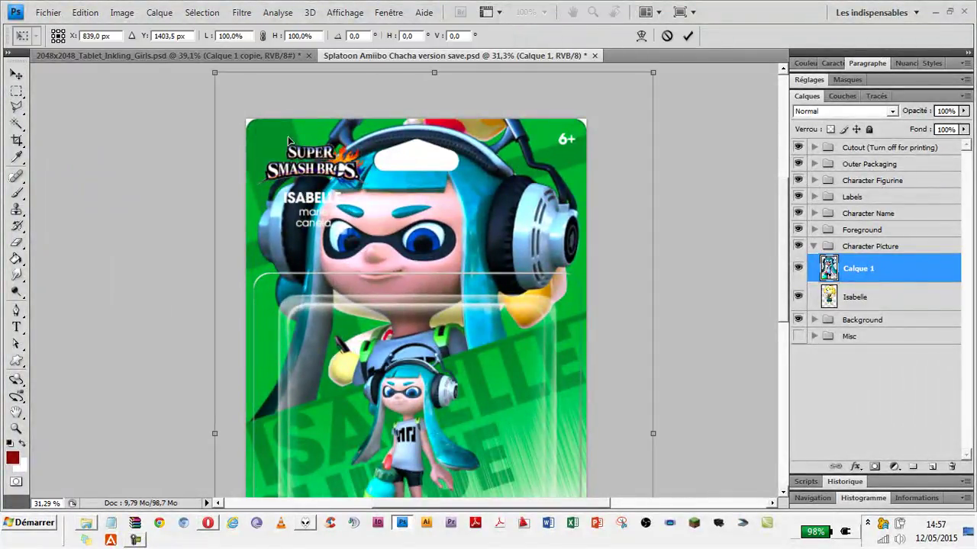
left_click_drag(216, 70, 239, 112)
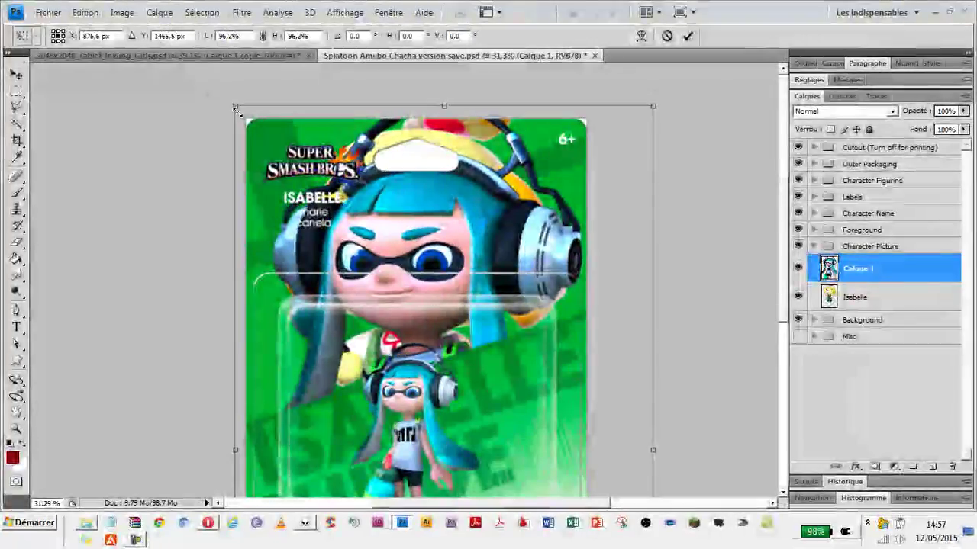
left_click_drag(238, 113, 245, 119)
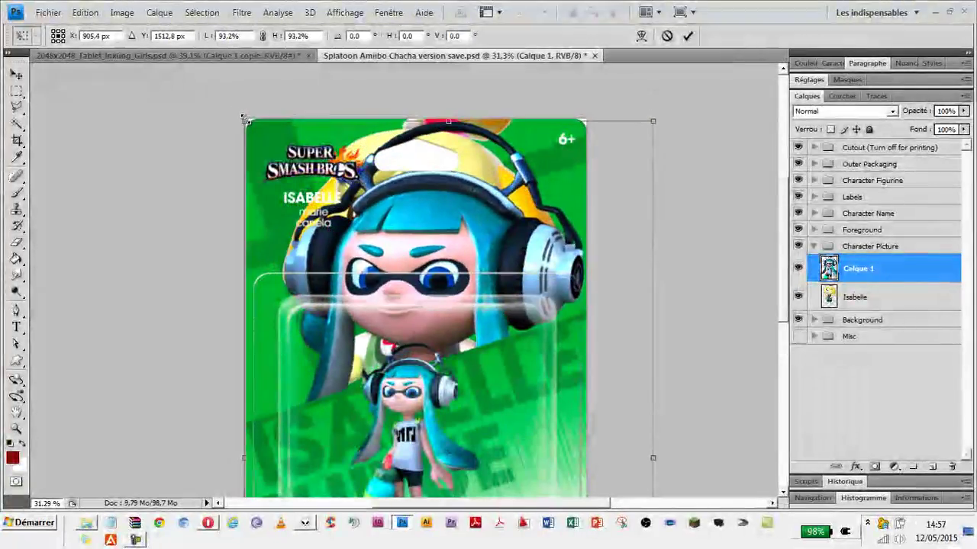
key("Return")
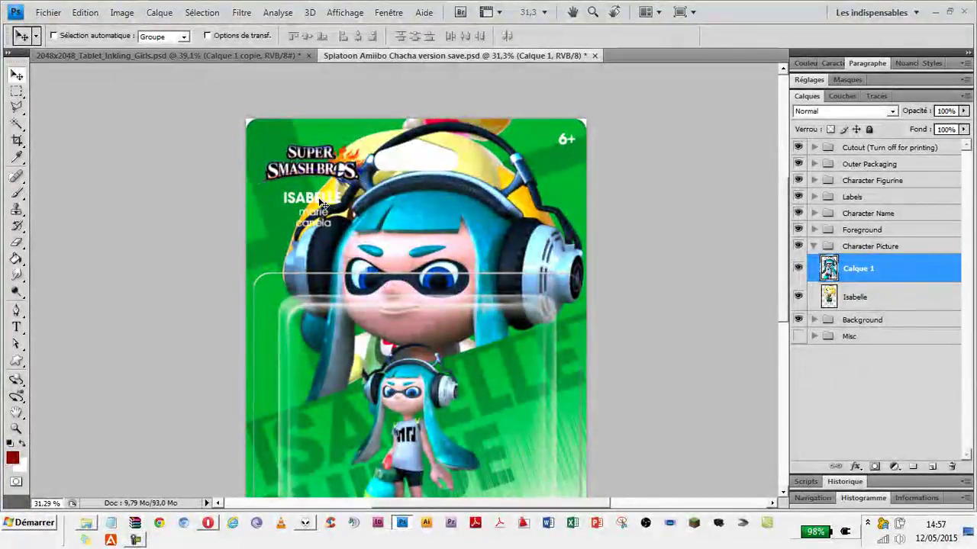
scroll(325, 206, "down", 1)
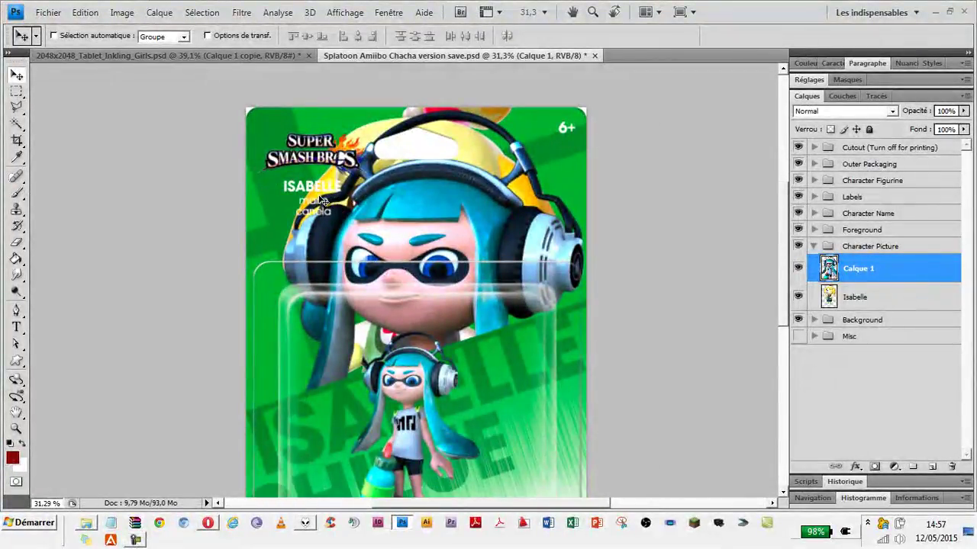
scroll(325, 200, "down", 2)
scroll(393, 217, "up", 1)
scroll(389, 166, "down", 2)
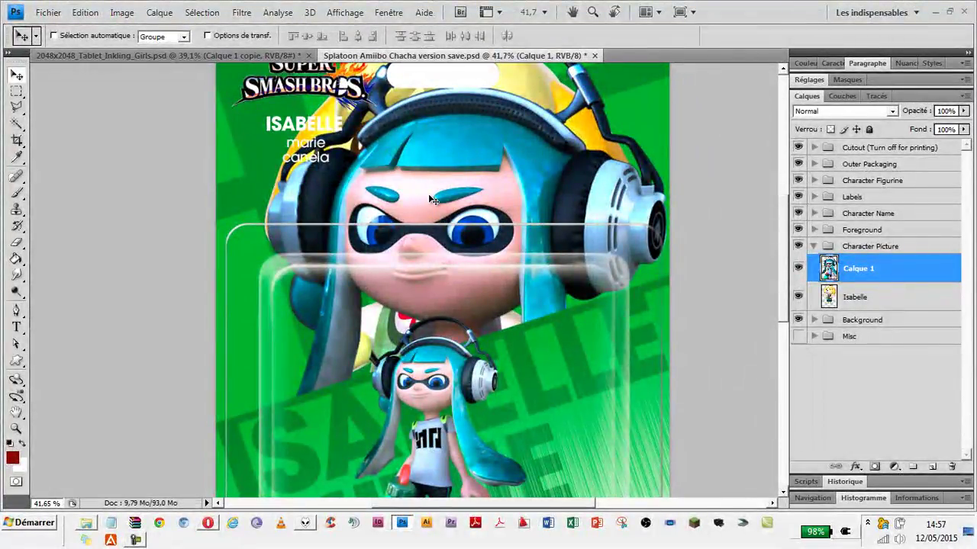
scroll(428, 183, "down", 1)
scroll(456, 191, "down", 1)
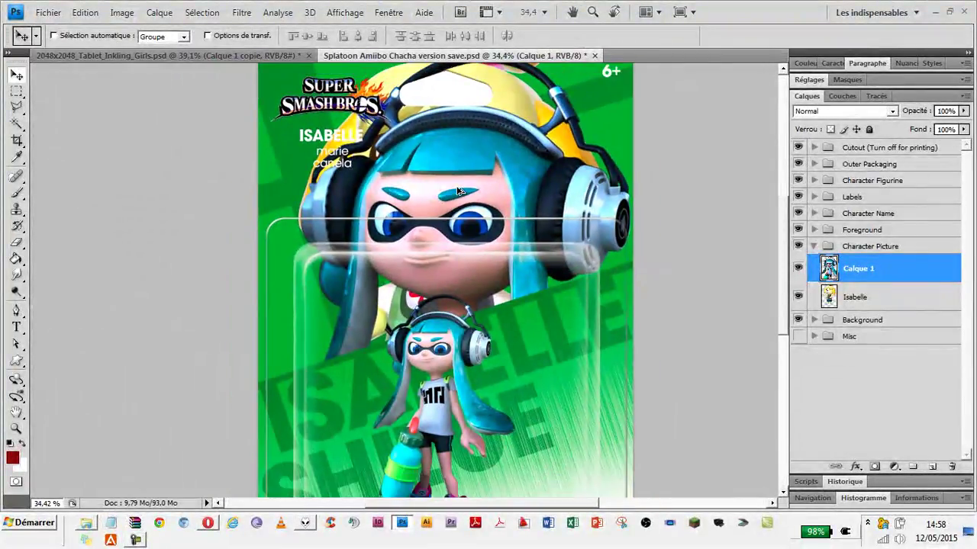
- Rename Calque 1 to 'Girl' and hide the Isabelle layer
double_click(857, 269)
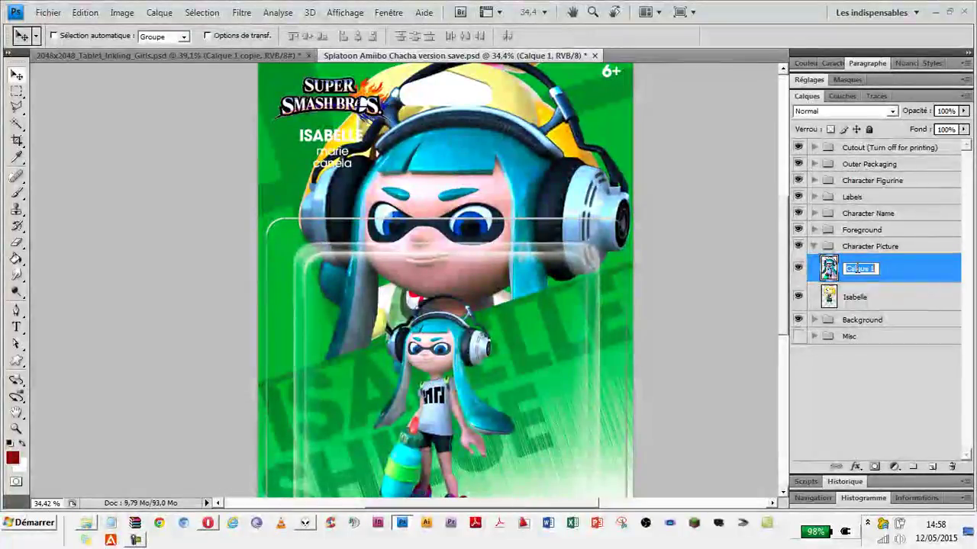
type("Girl")
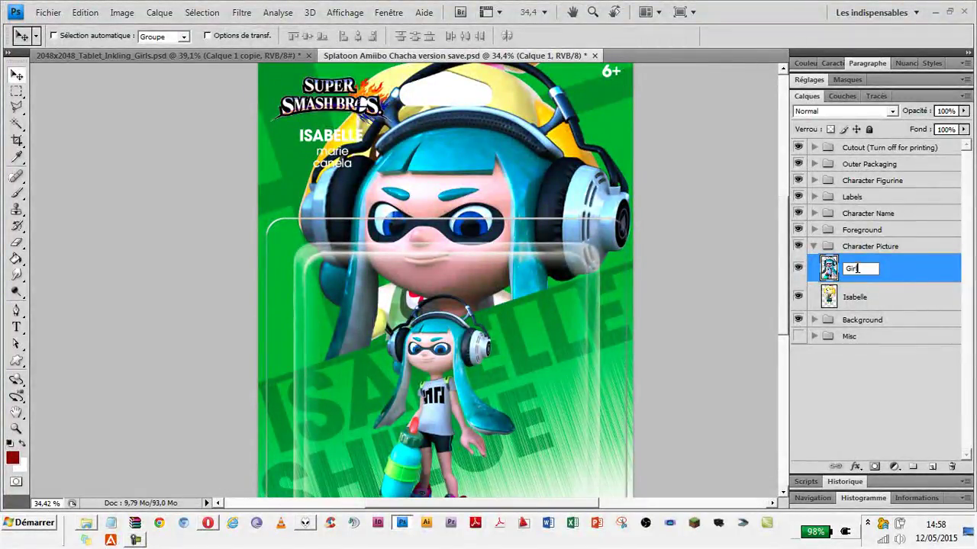
key("Return")
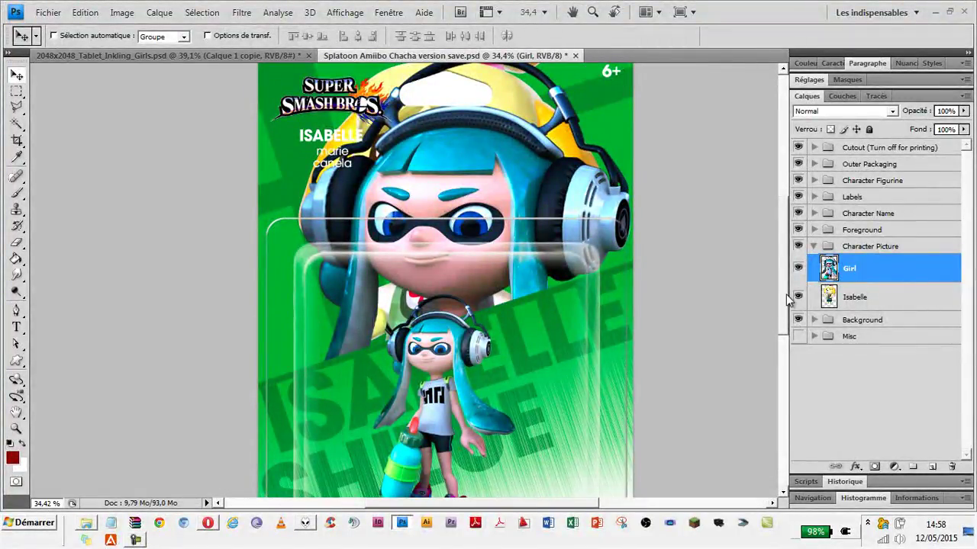
left_click(801, 297)
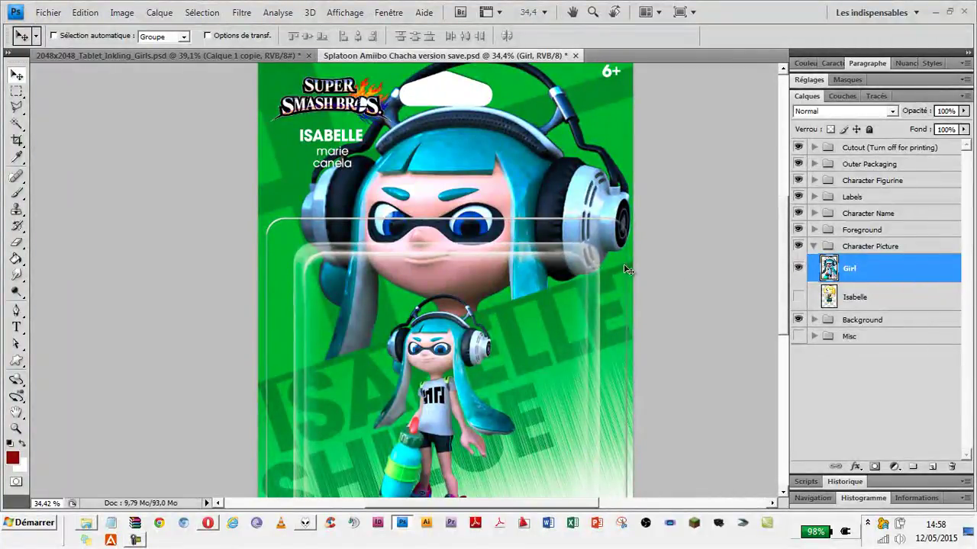
scroll(503, 294, "down", 1)
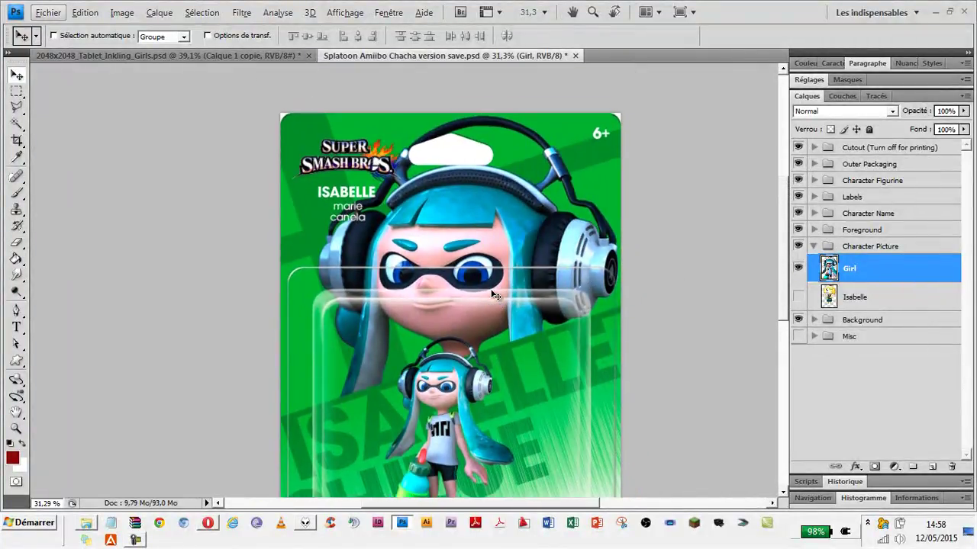
- Raise the Girl picture to show more of her shirt, then zoom out to check the box
left_click_drag(494, 305, 485, 238)
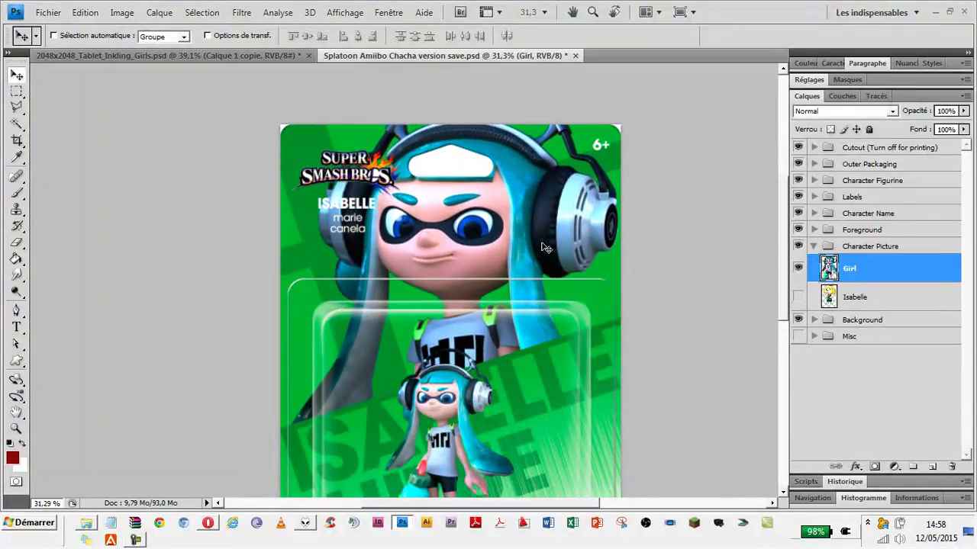
scroll(546, 259, "down", 2)
scroll(546, 259, "down", 1, "alt")
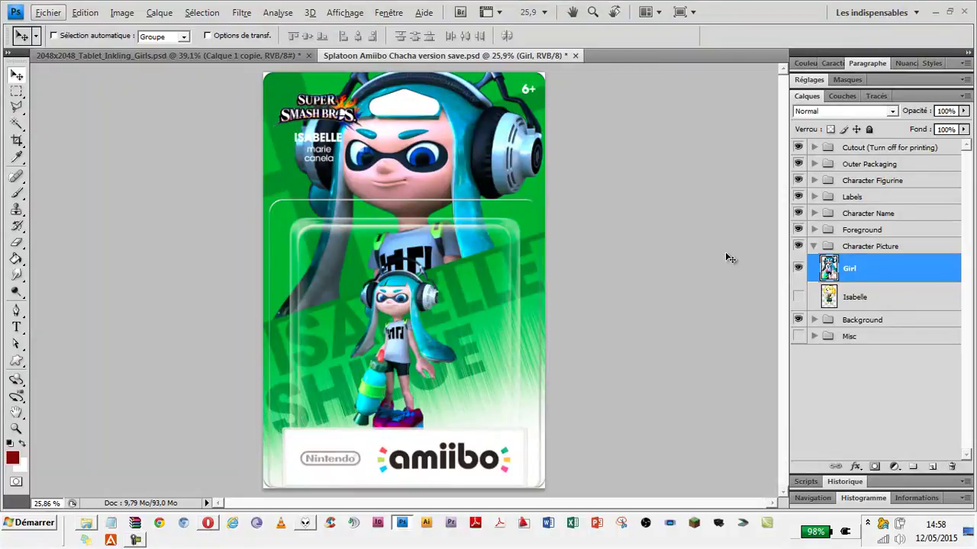
left_click(697, 163)
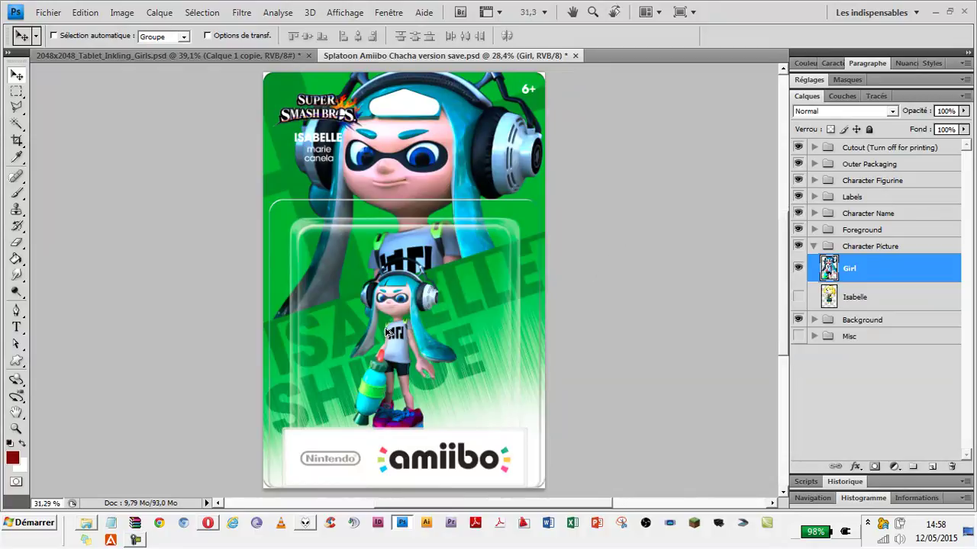
scroll(391, 310, "up", 5)
scroll(413, 298, "down", 2)
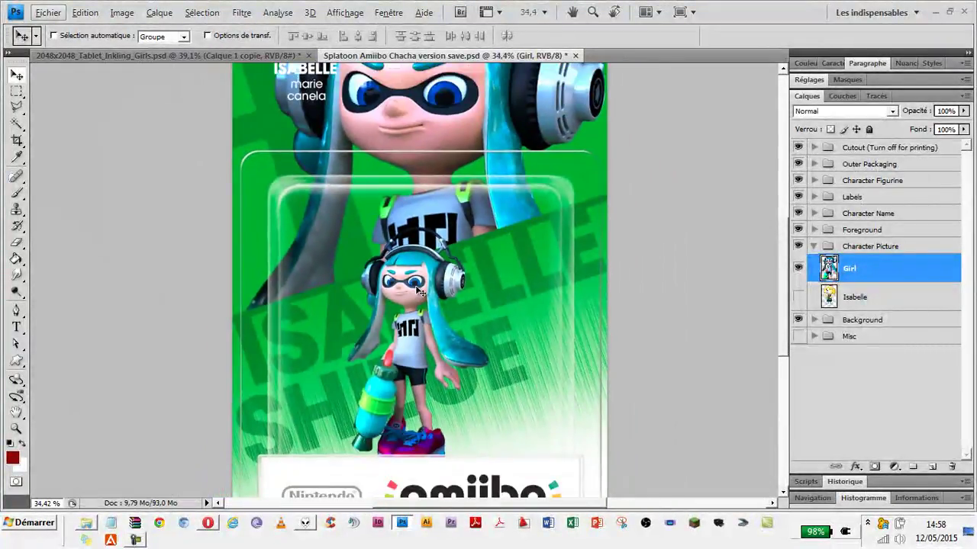
scroll(418, 298, "down", 1)
scroll(419, 298, "down", 1)
scroll(418, 298, "up", 1)
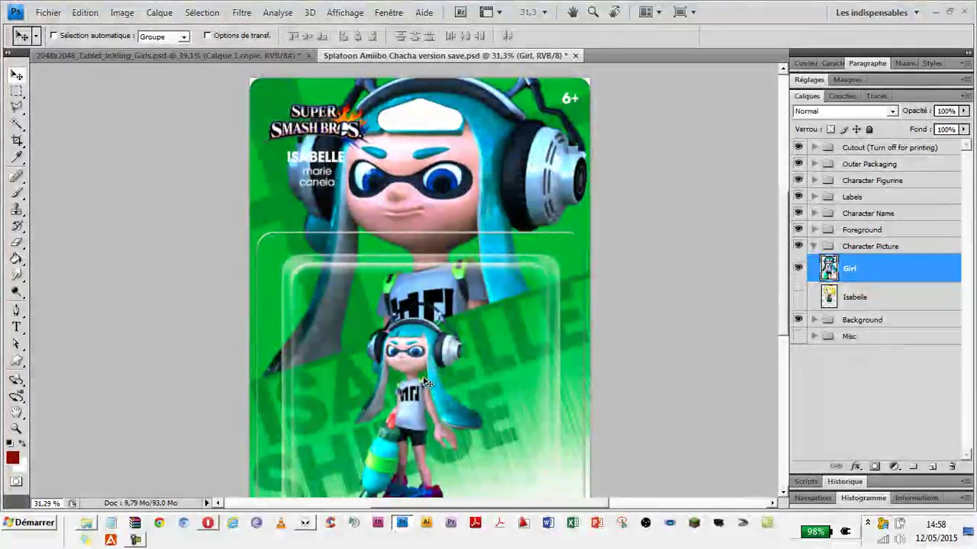
scroll(425, 382, "down", 1)
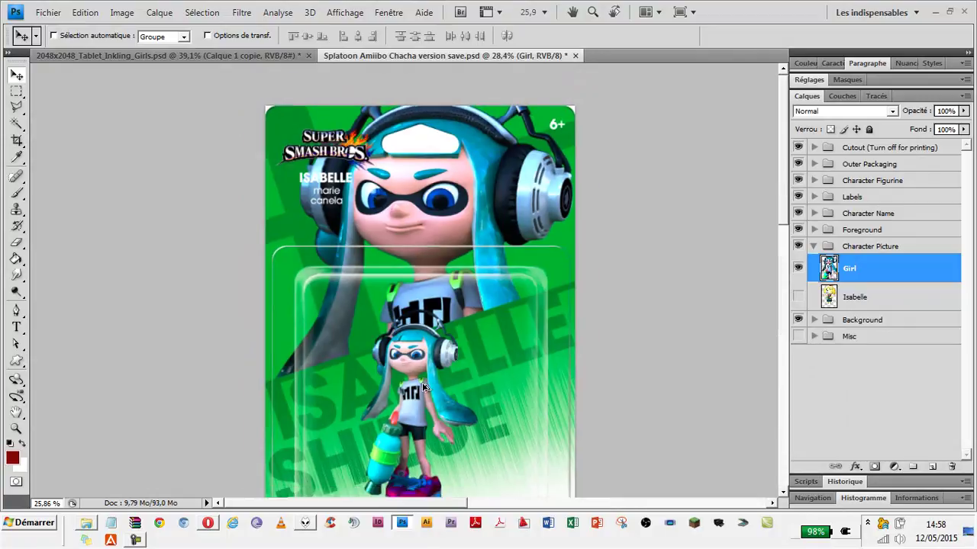
scroll(426, 382, "down", 1)
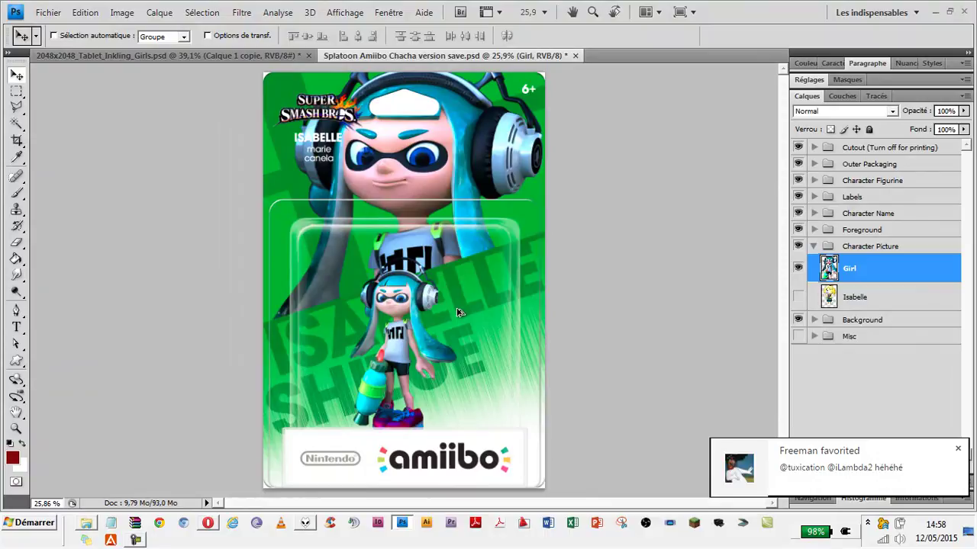
- Collapse the Character Picture layer group
key("alt")
scroll(622, 270, "up", 1)
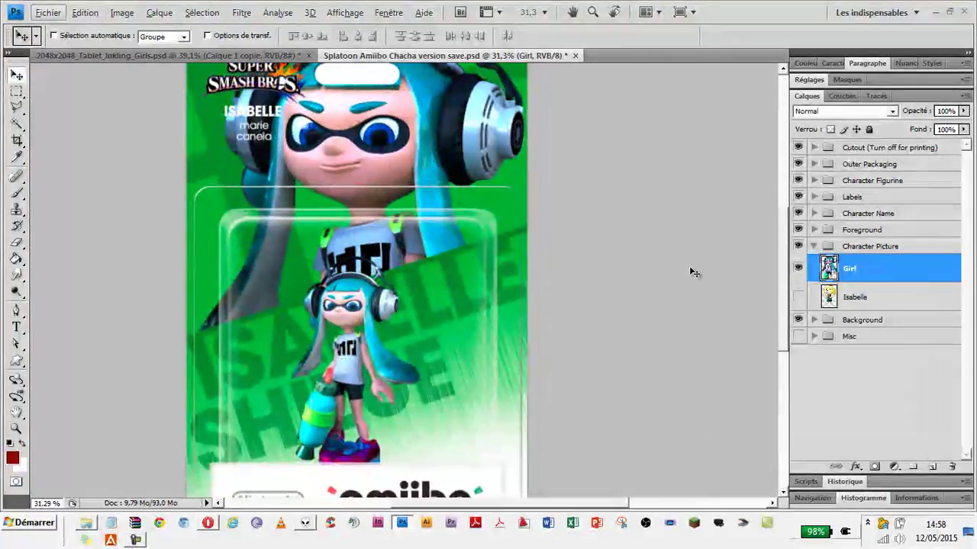
left_click(814, 246)
key("alt")
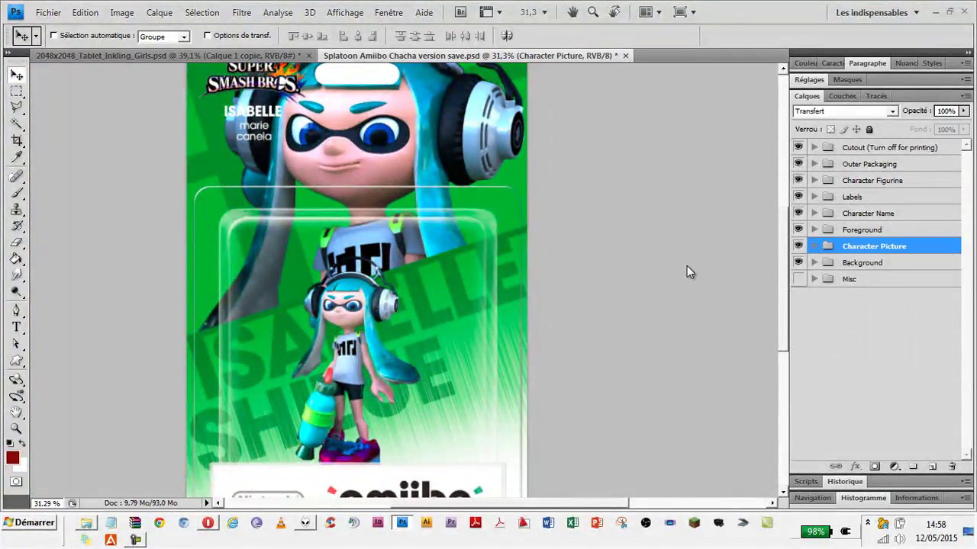
scroll(687, 267, "down", 1)
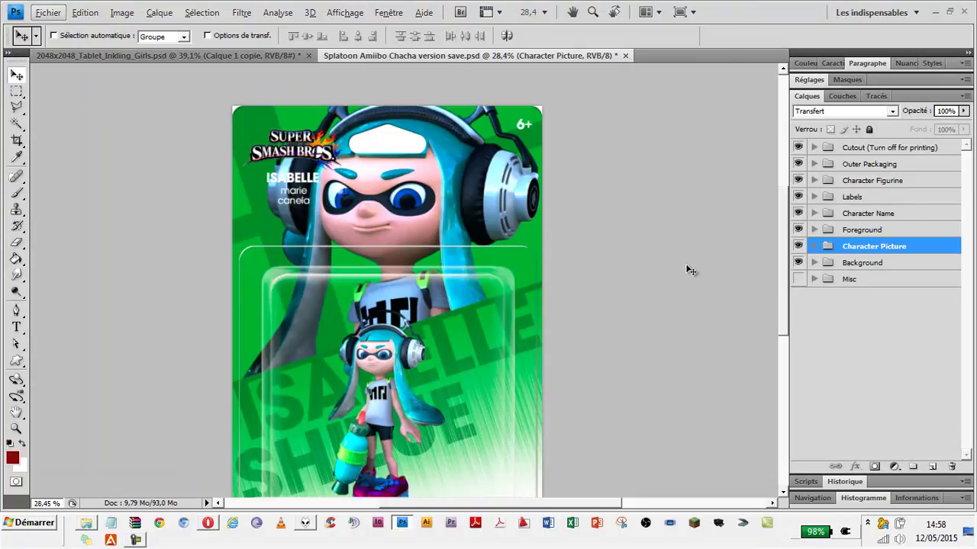
- Select and delete the ISABELLE name text, then cancel the emptied edit
key("t")
left_click(295, 176)
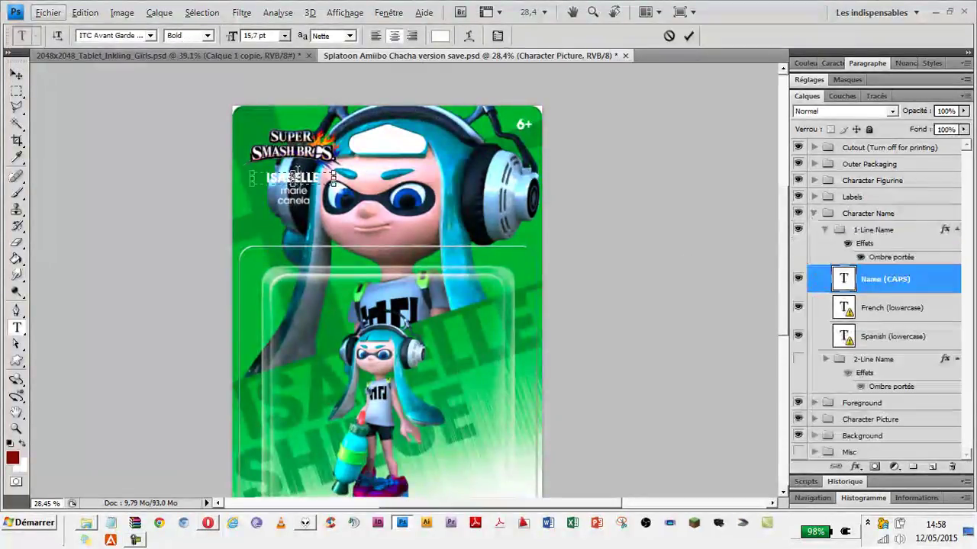
double_click(296, 174)
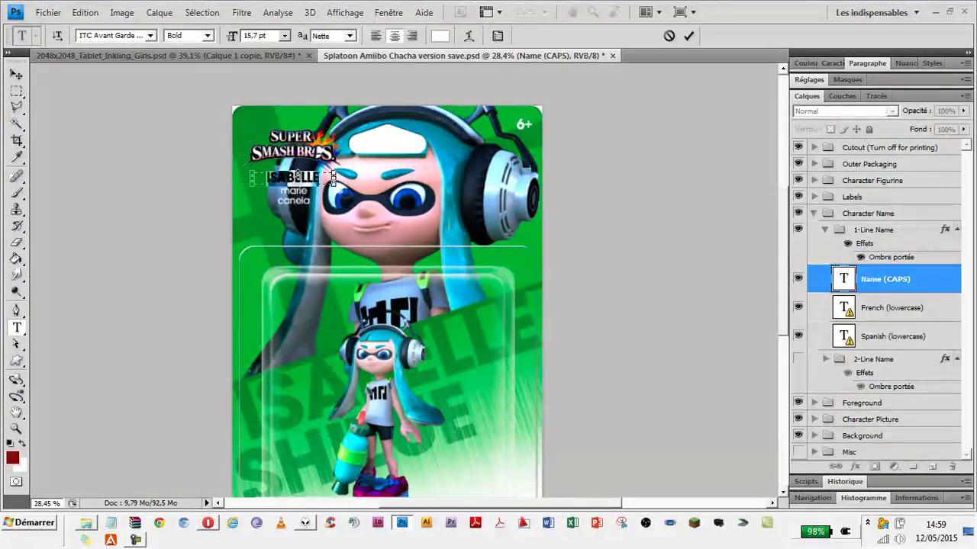
key("BackSpace")
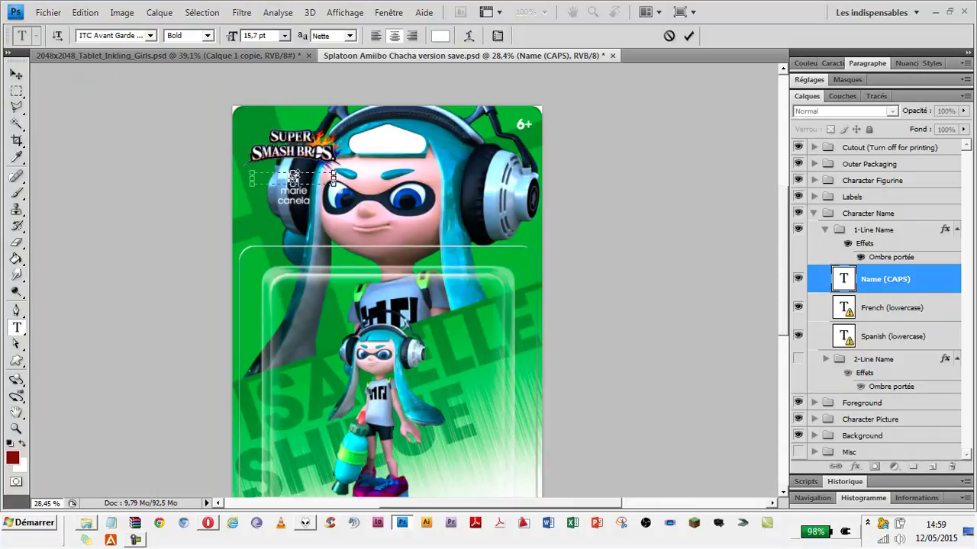
key("Escape")
scroll(298, 169, "up", 3)
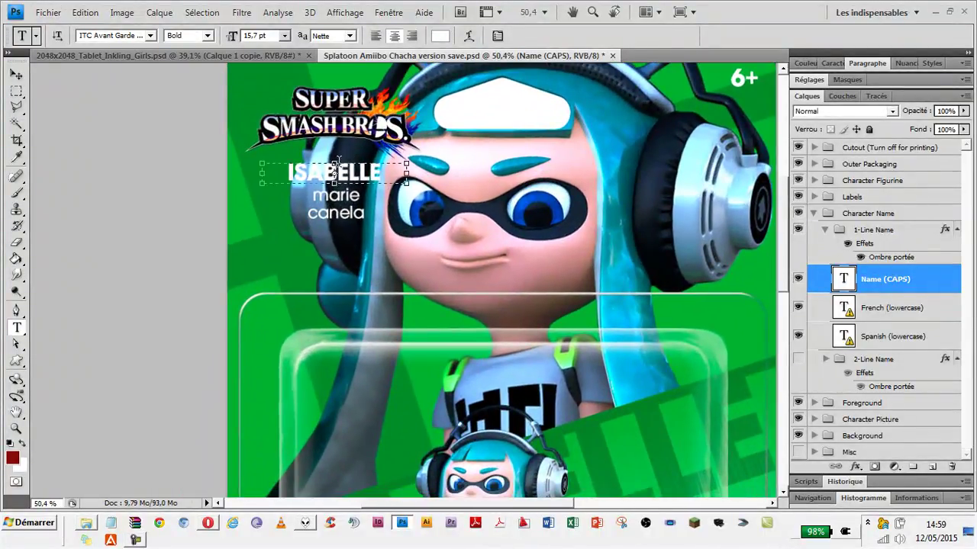
- Retype the big name as INKLING GIRL and widen its text box to one line
double_click(338, 162)
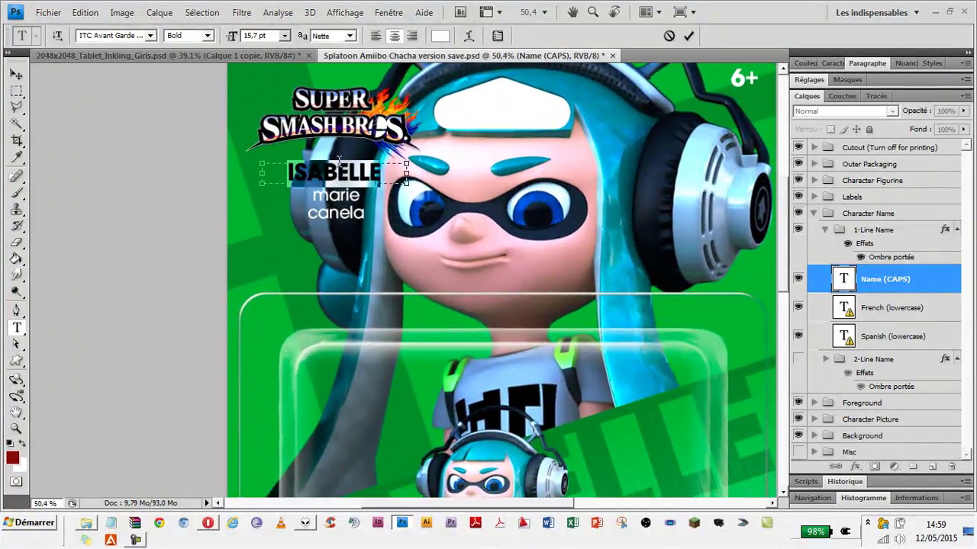
type("N")
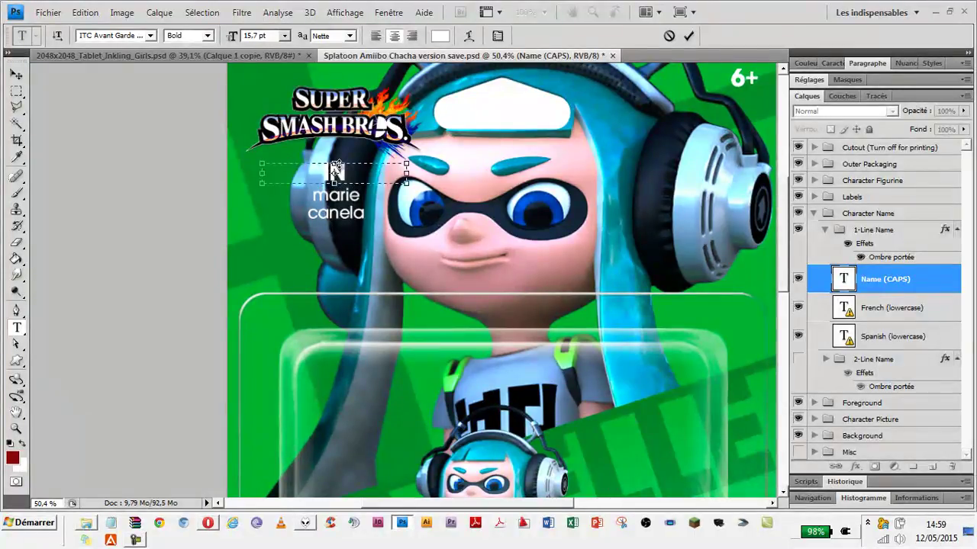
type("KL")
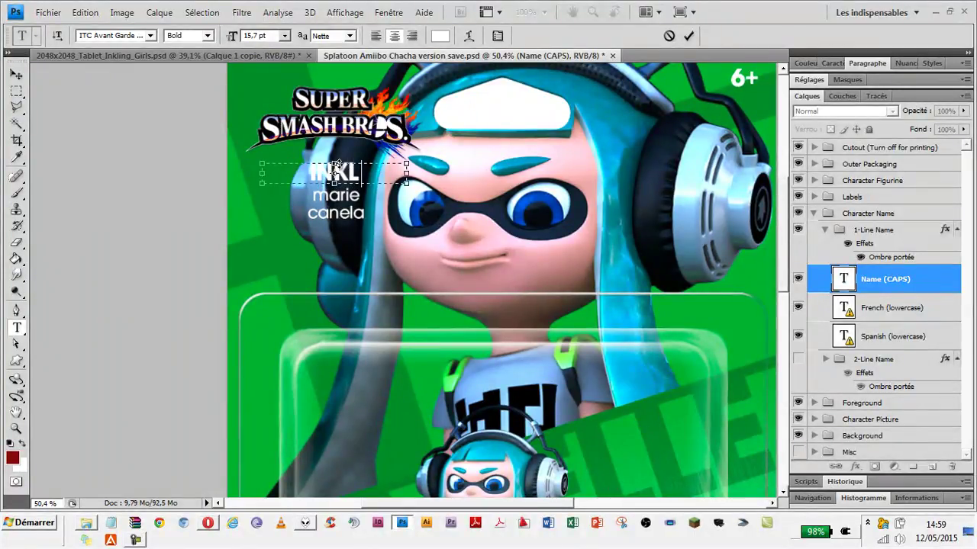
type("ING G")
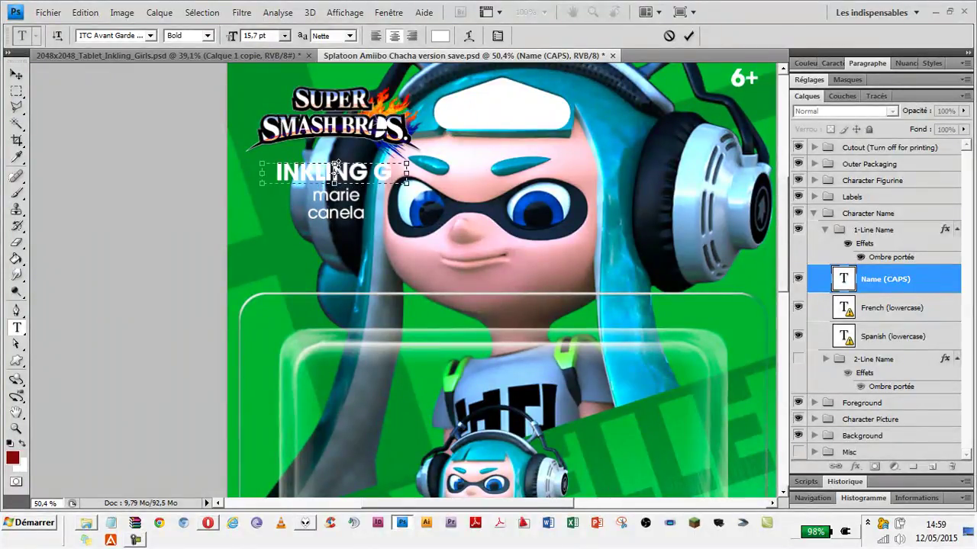
key("BackSpace")
key("BackSpace")
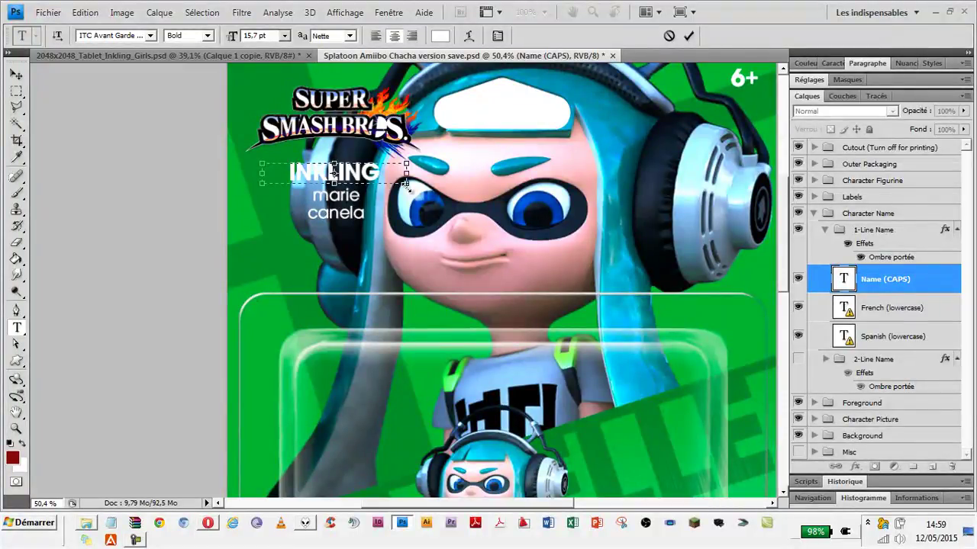
mouse_move(405, 184)
left_mouse_down()
mouse_move(502, 219)
mouse_move(496, 235)
mouse_move(409, 183)
left_mouse_up()
left_click_drag(406, 183, 432, 184)
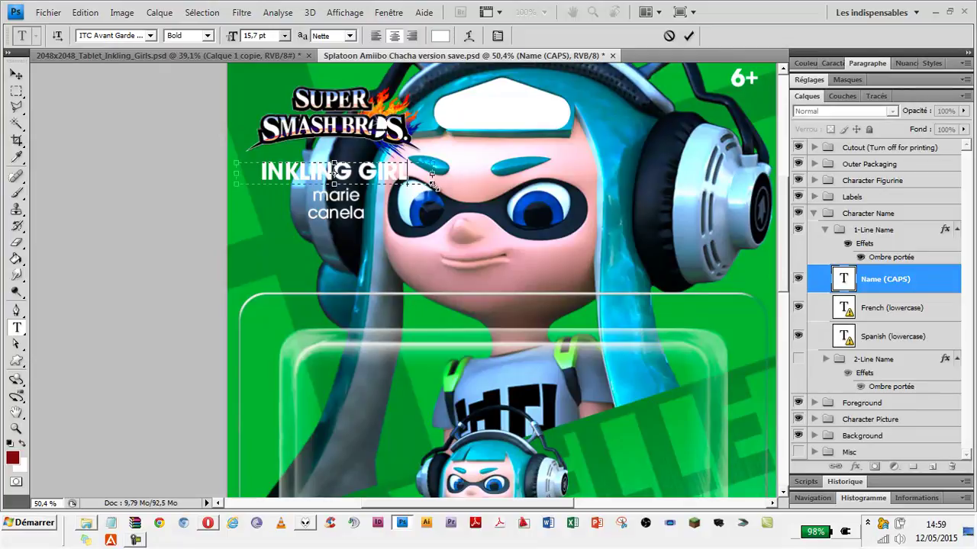
key("ctrl+Return")
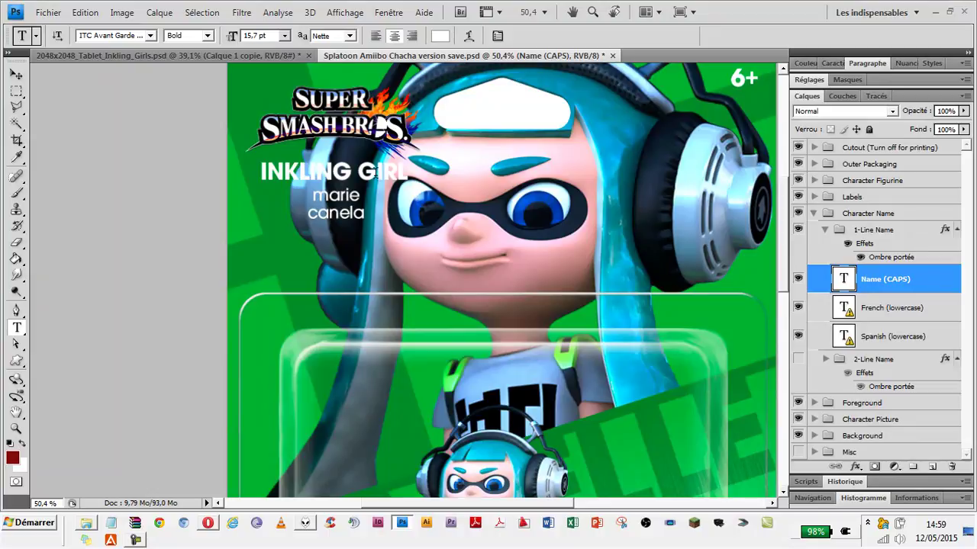
left_click(342, 195)
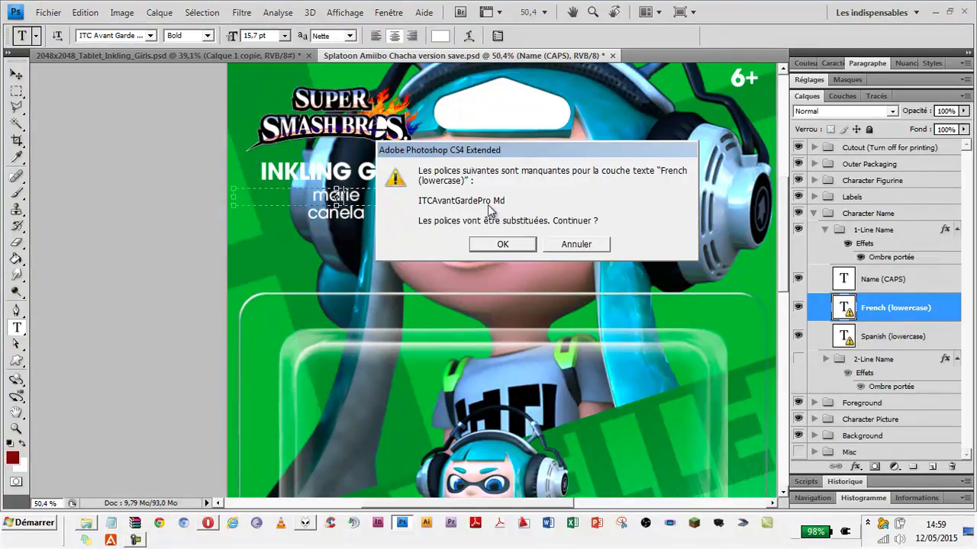
- Accept the font substitution and set the French line marie to ITC Avant Garde Gothic Pro
left_click(503, 245)
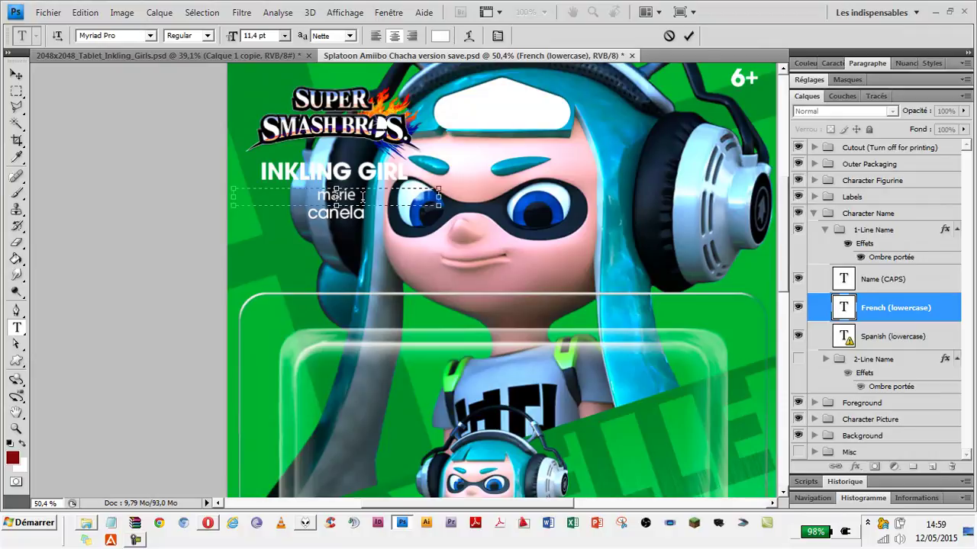
double_click(361, 197)
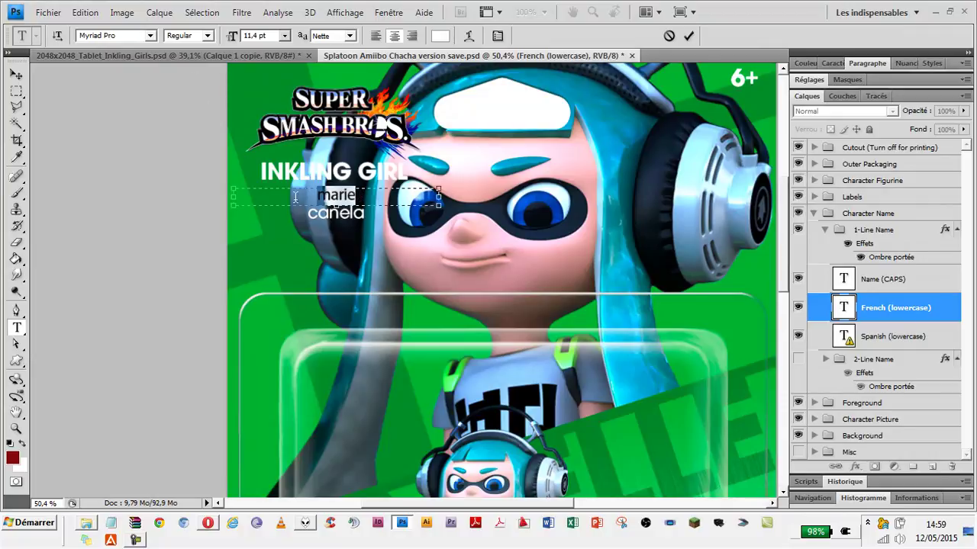
left_click(150, 35)
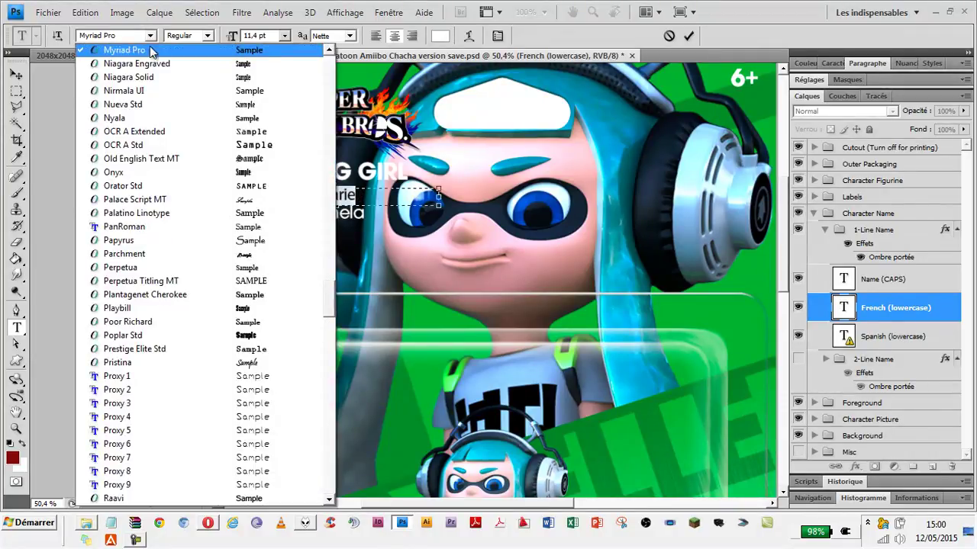
scroll(257, 254, "up", 10)
scroll(257, 254, "up", 10)
scroll(257, 254, "up", 10)
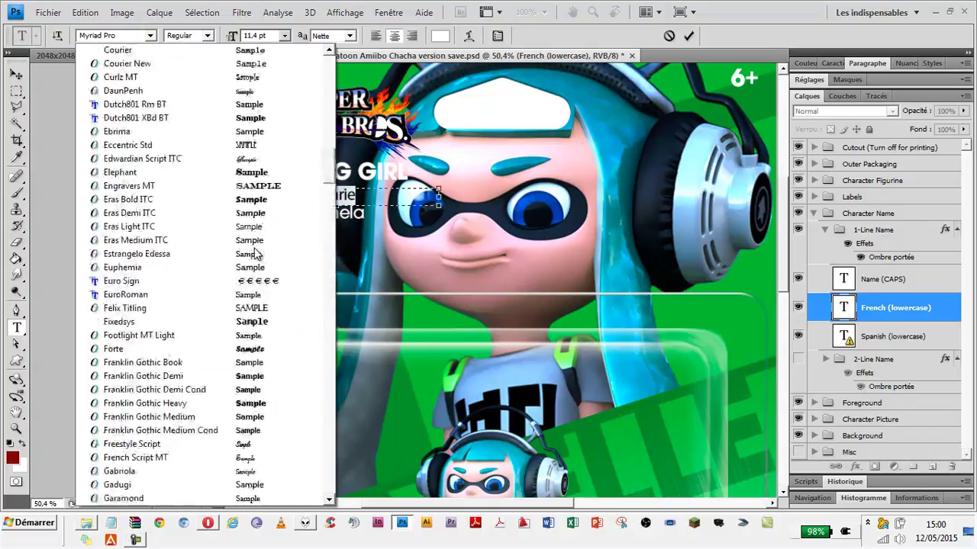
scroll(257, 254, "up", 10)
scroll(257, 254, "up", 5)
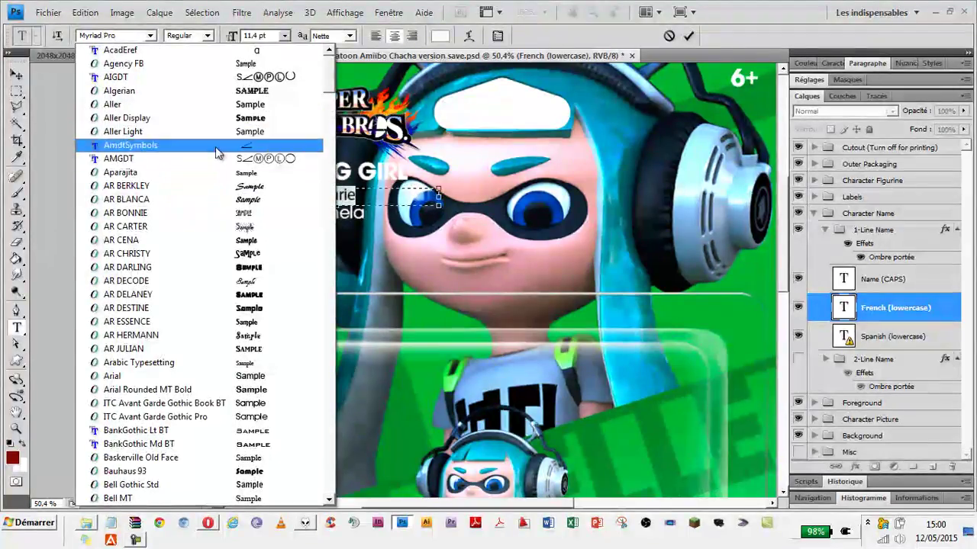
scroll(250, 339, "down", 1)
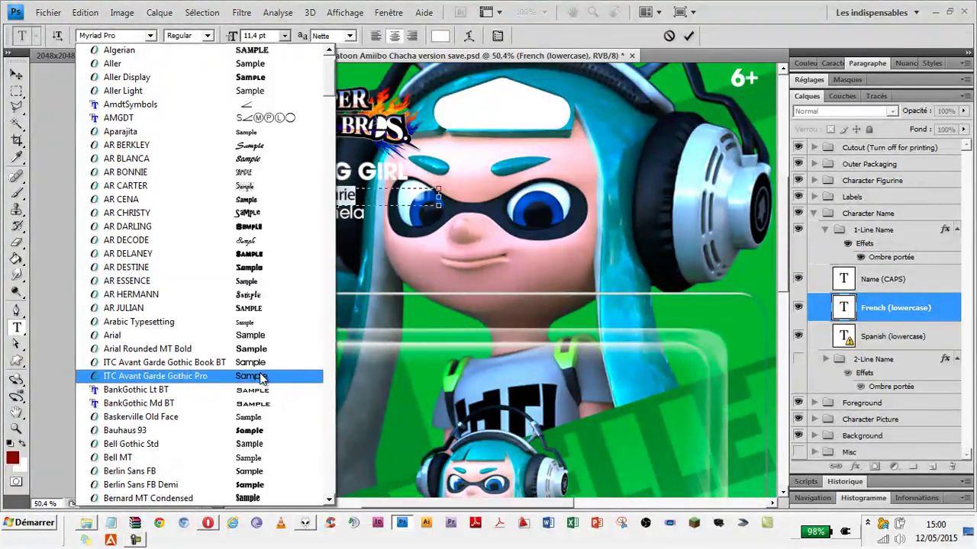
left_click(260, 377)
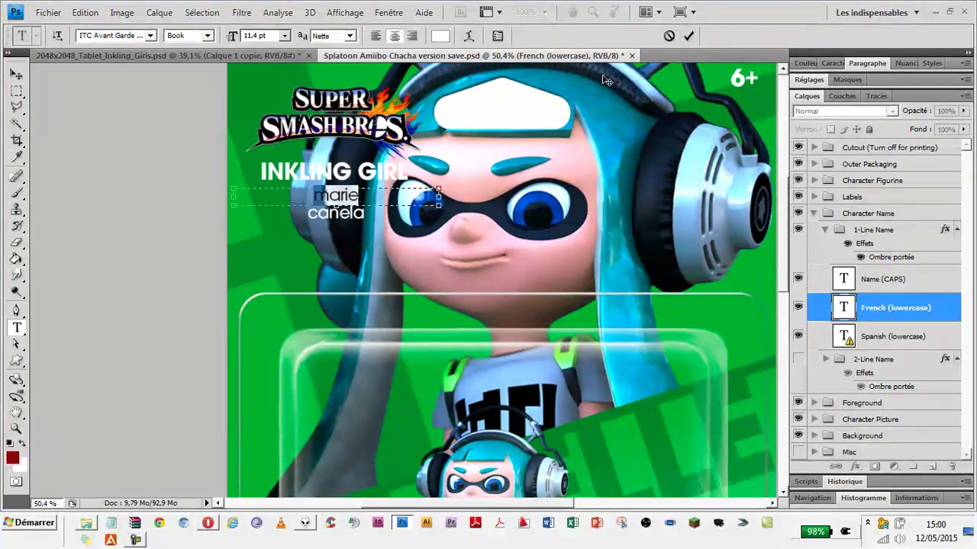
left_click(497, 40)
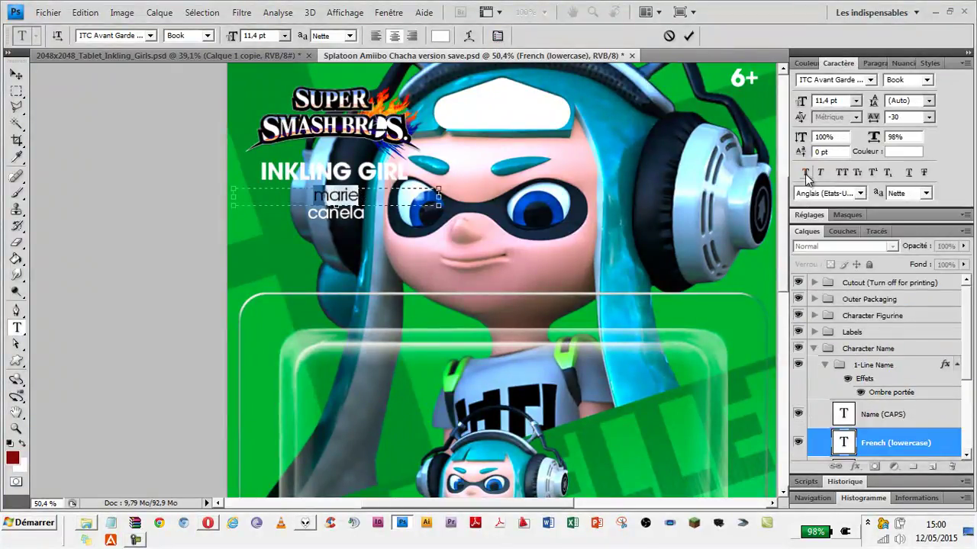
- Replace the word marie with Fille Inkling and commit the text
left_click(377, 193)
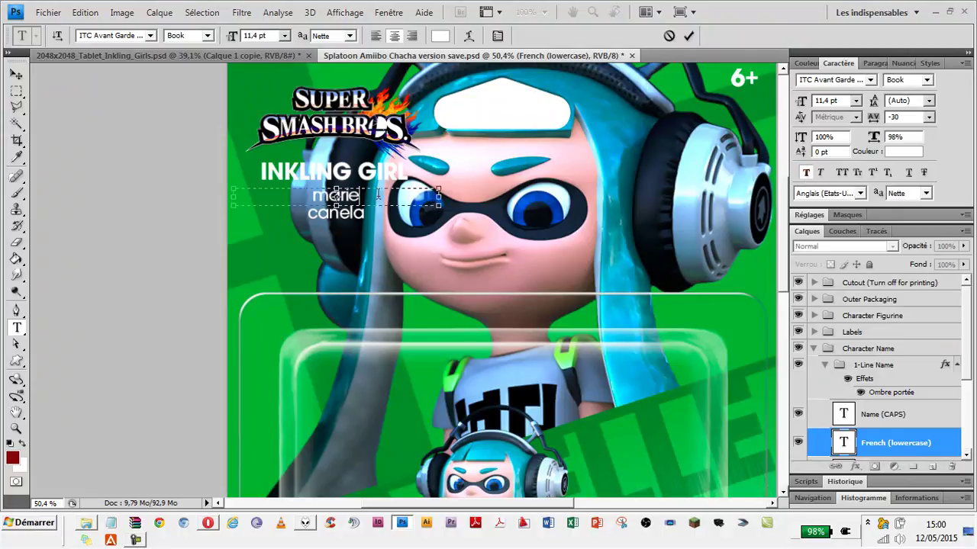
left_click_drag(377, 194, 378, 194)
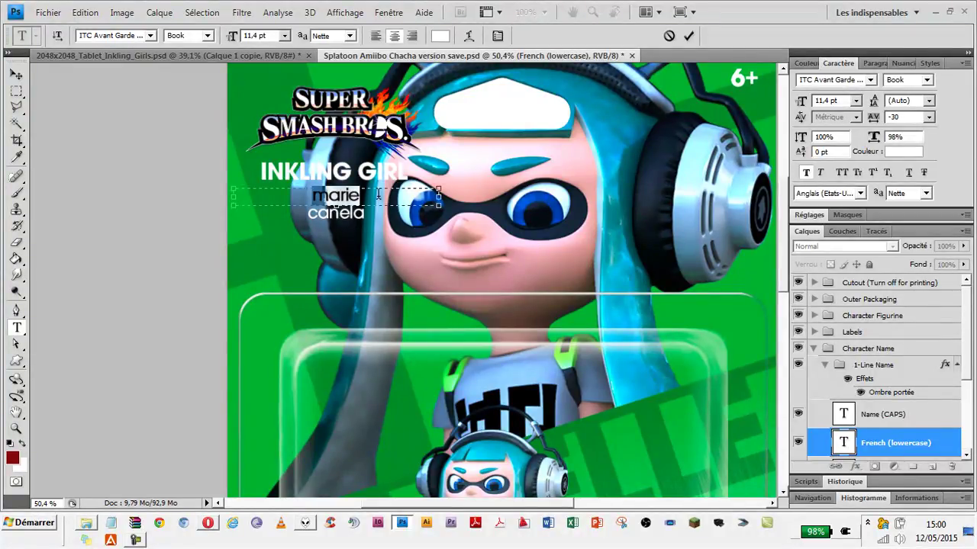
key("BackSpace")
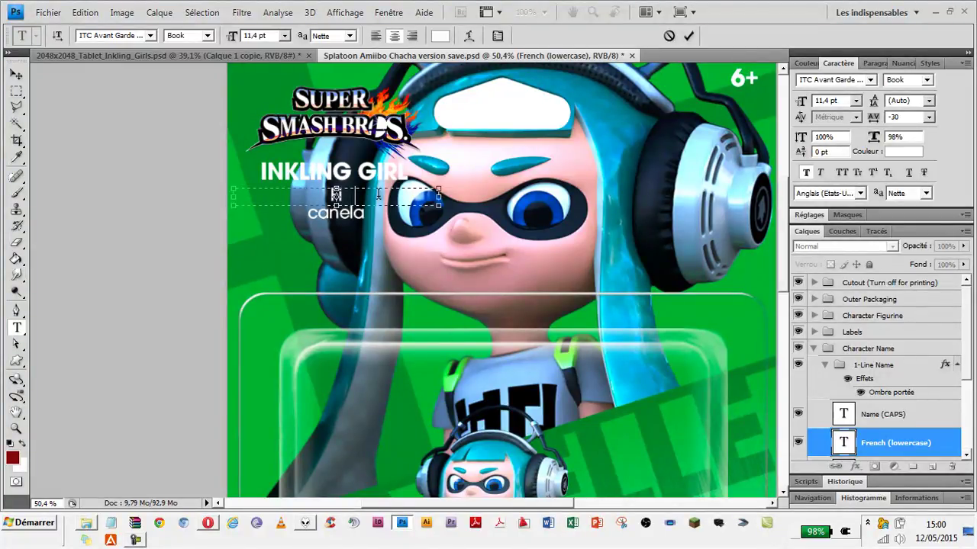
type("Fille Ink")
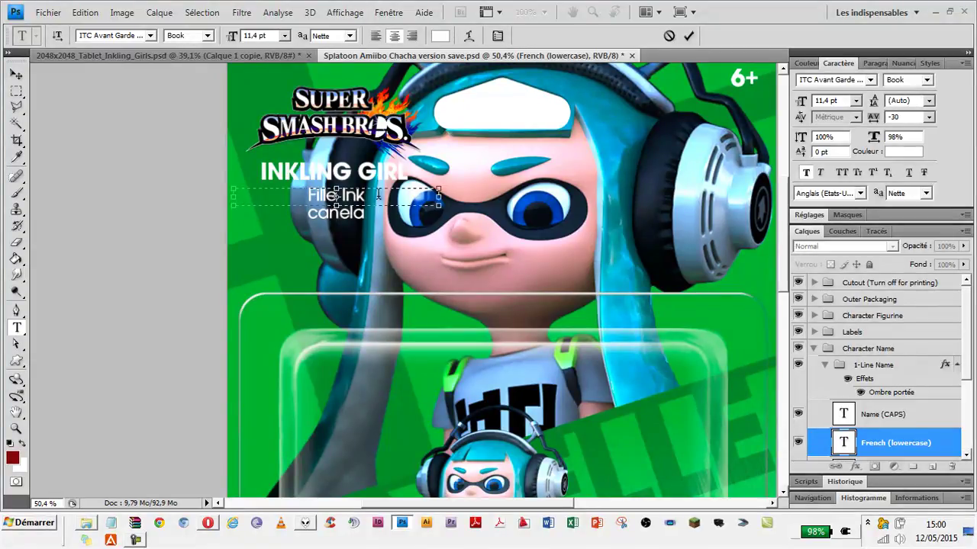
type("ling")
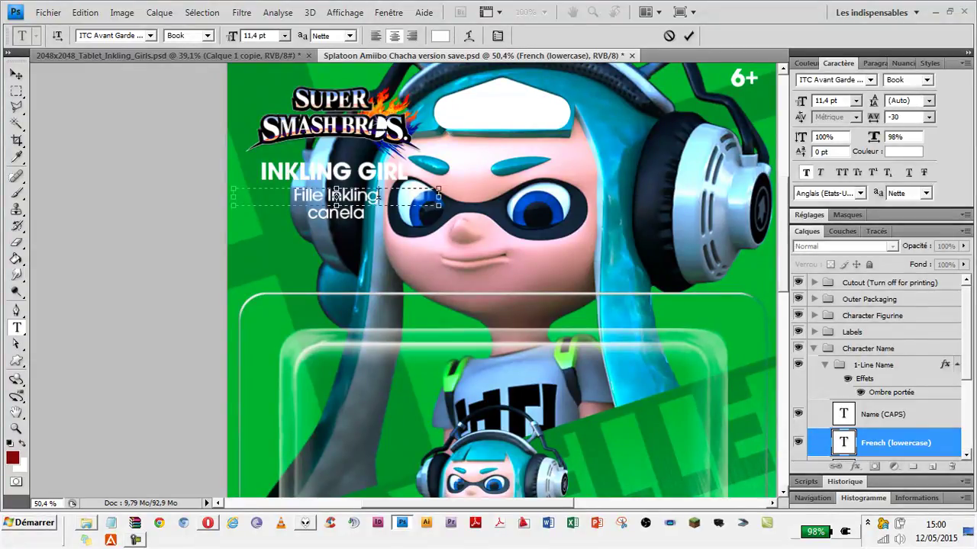
key("ctrl+Return")
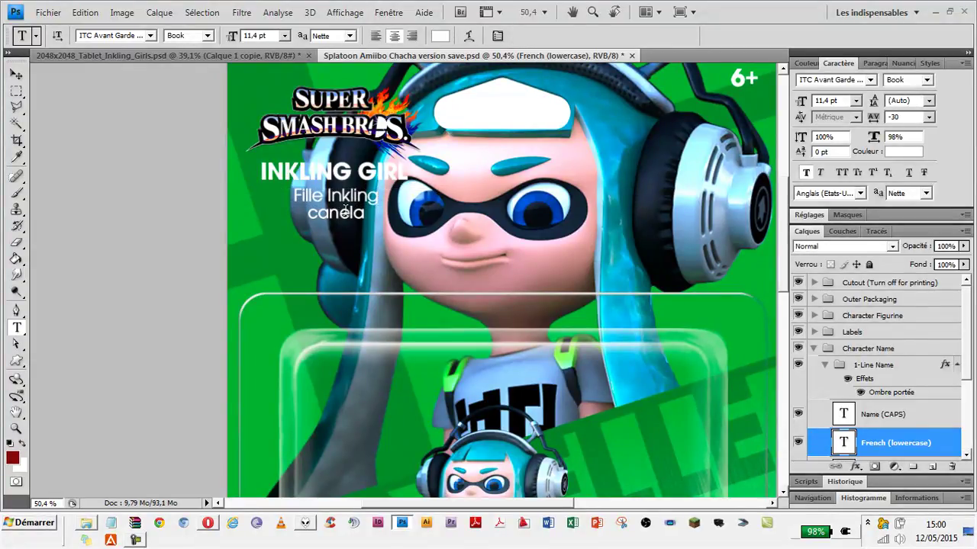
left_click(346, 211)
- Paste Fille Inkling over canela, then edit it to read Inkling Chica
left_click(565, 242)
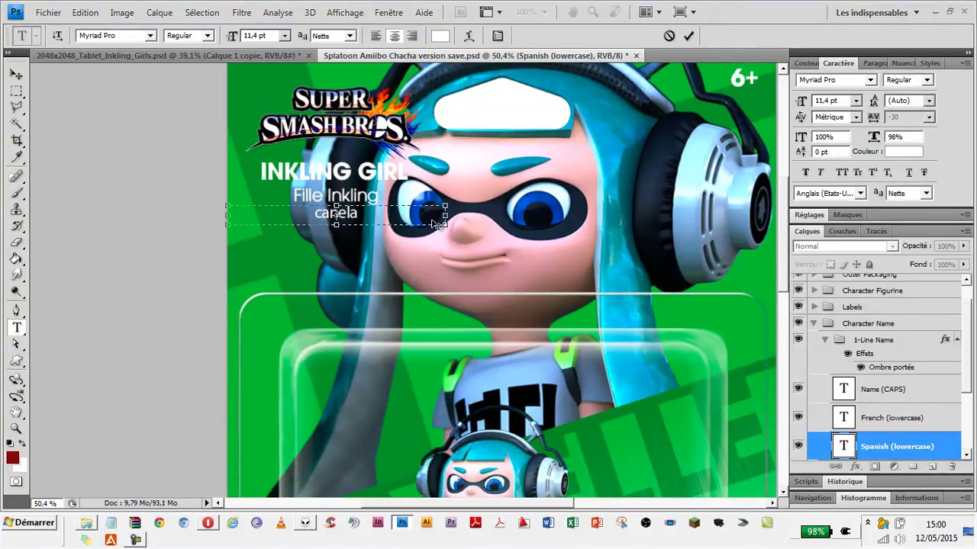
left_click(371, 196)
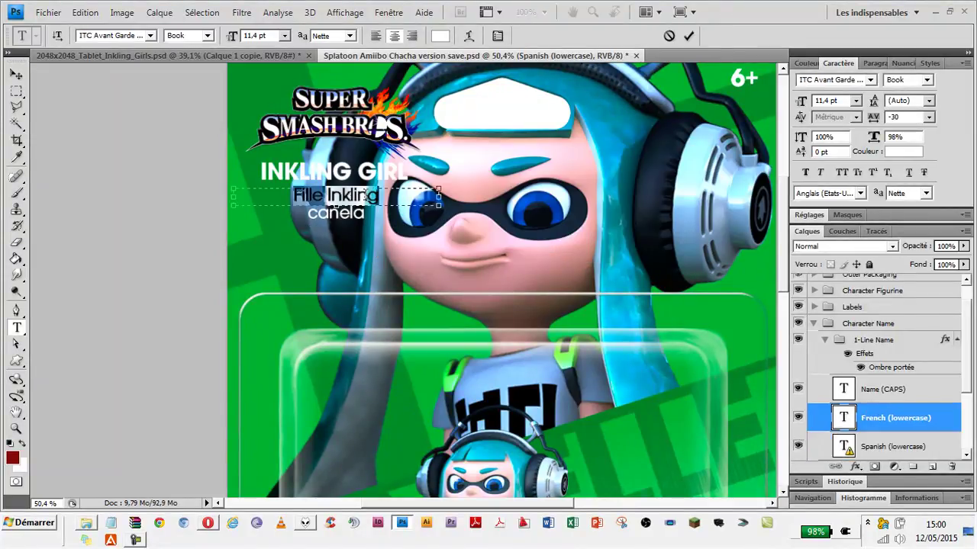
left_click(341, 214)
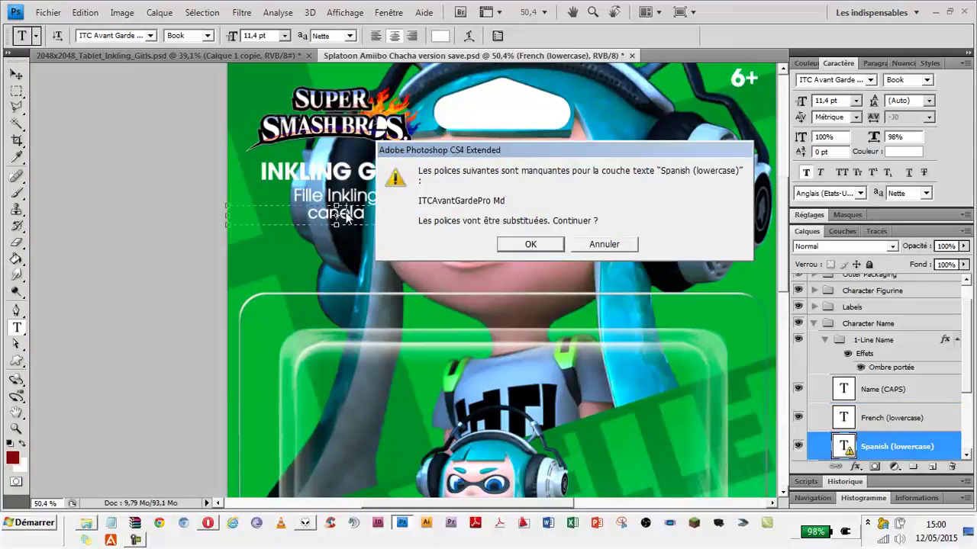
left_click(529, 246)
key("ctrl+a")
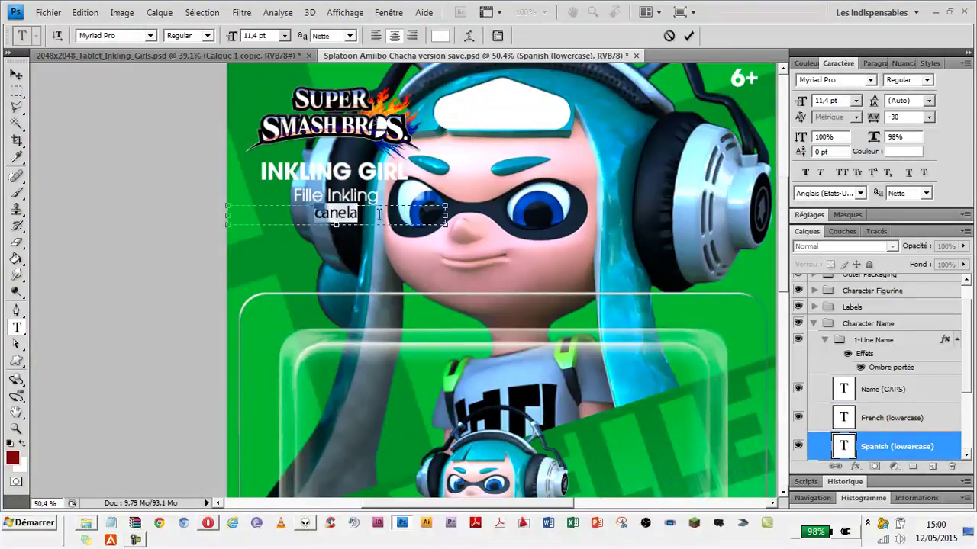
type("Fille Inkling")
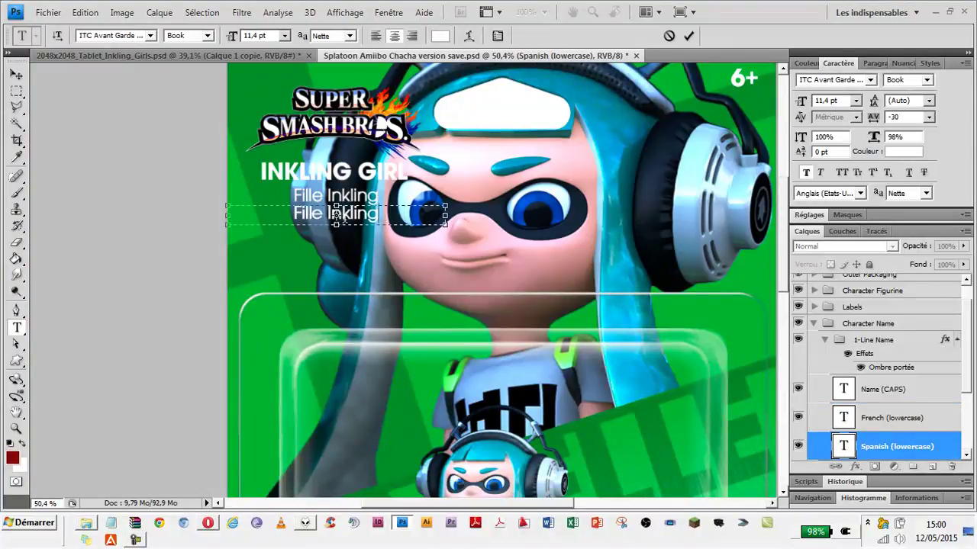
left_click_drag(327, 214, 282, 209)
key("BackSpace")
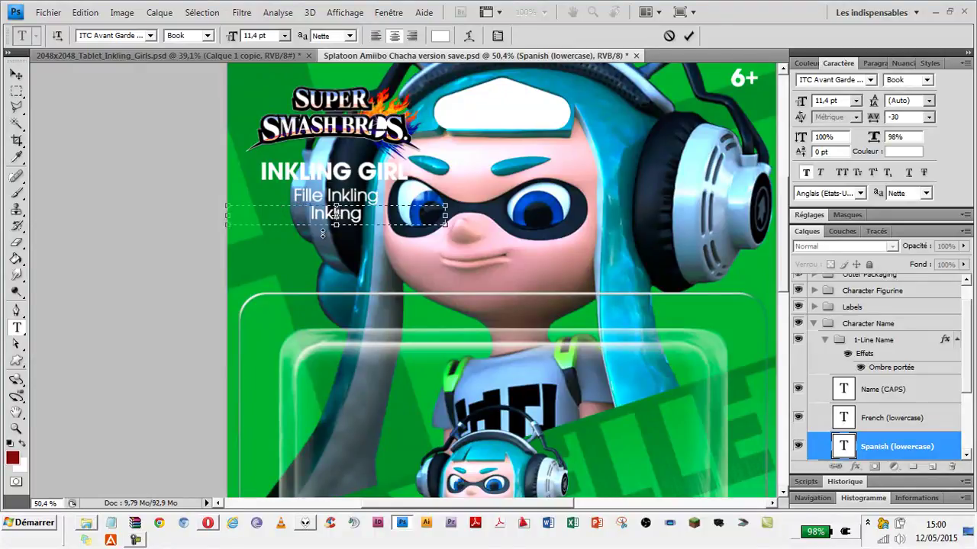
left_click(371, 209)
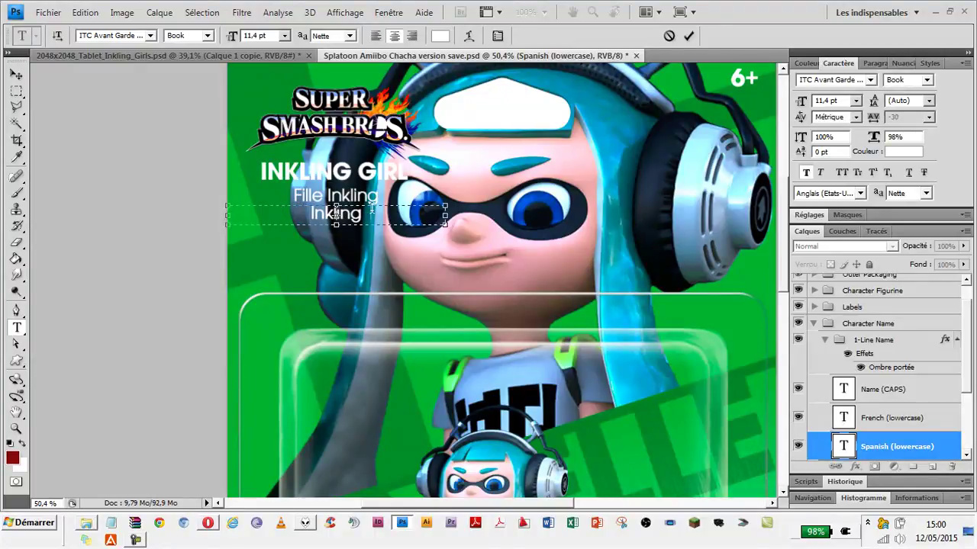
type("Chica")
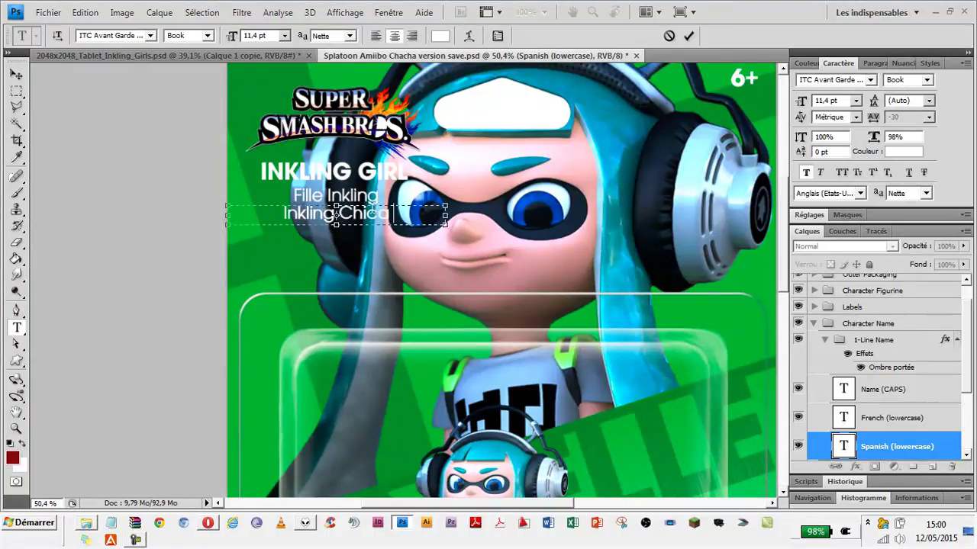
key("ctrl+Return")
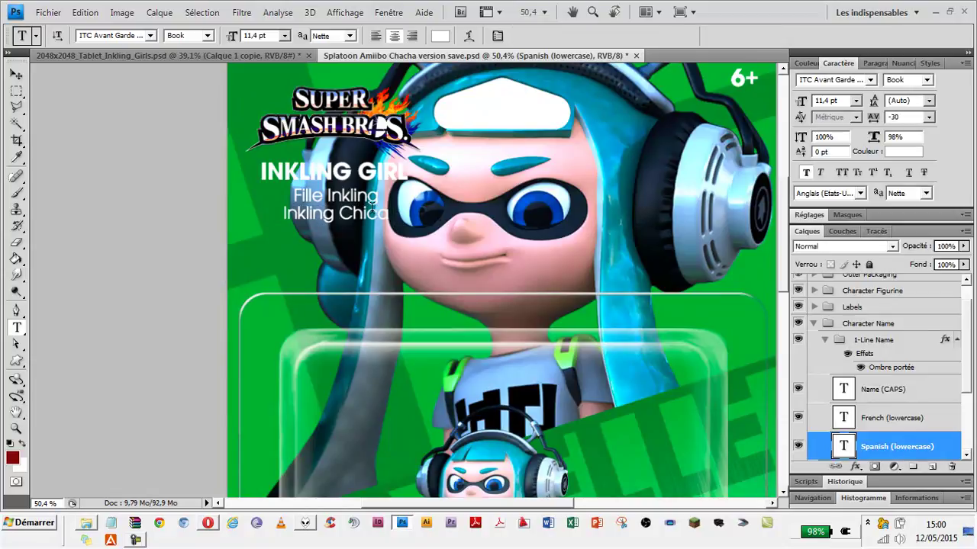
- Zoom out to 28.4% so the whole amiibo box is in view
key("v")
scroll(374, 214, "up", 1)
scroll(374, 214, "down", 1)
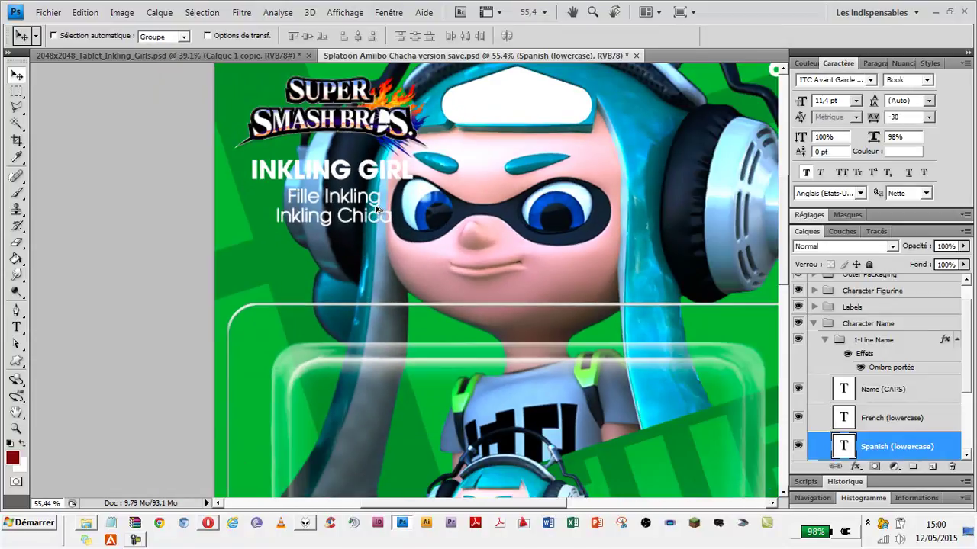
scroll(382, 283, "up", 1)
scroll(382, 283, "down", 1)
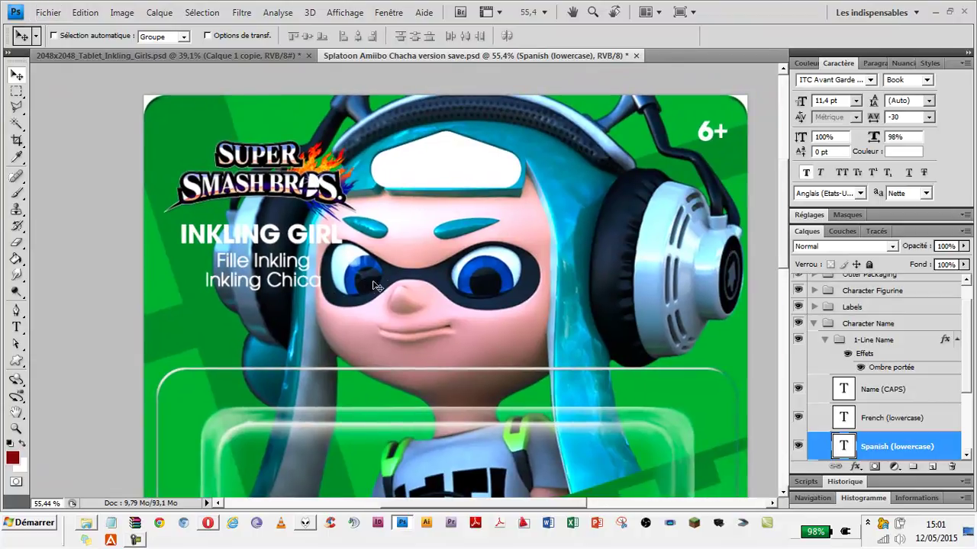
scroll(404, 283, "down", 1)
scroll(412, 286, "down", 1)
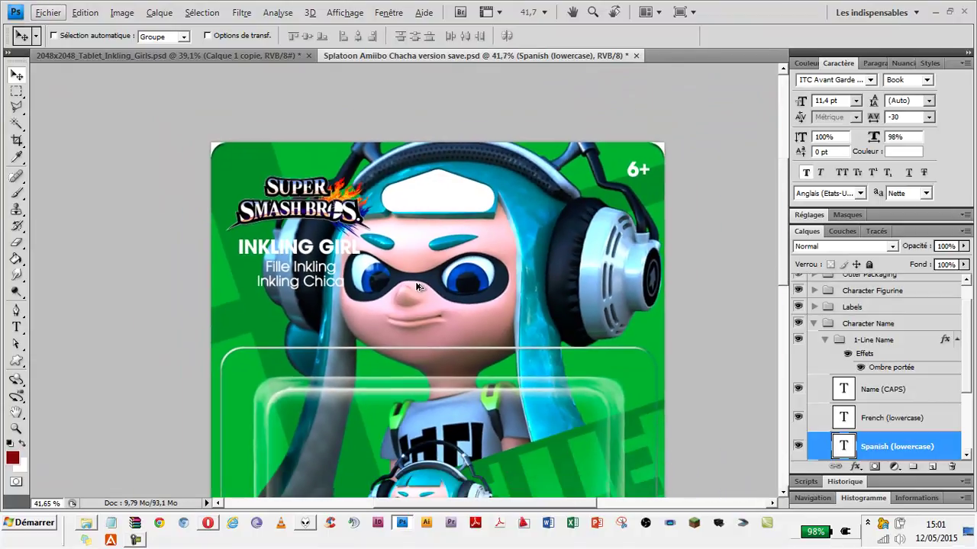
scroll(335, 256, "down", 1)
scroll(334, 256, "down", 1)
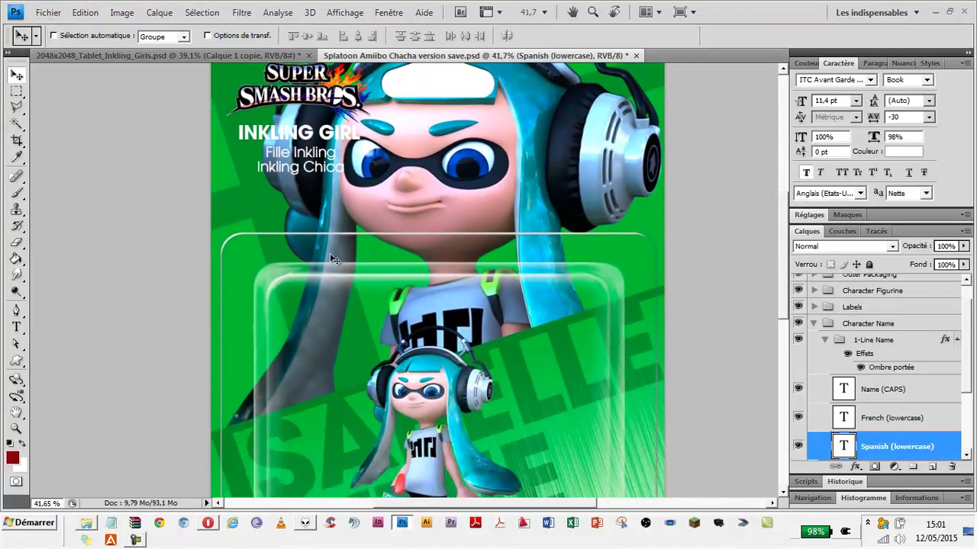
scroll(333, 257, "down", 1)
scroll(333, 259, "down", 1)
scroll(333, 260, "down", 1)
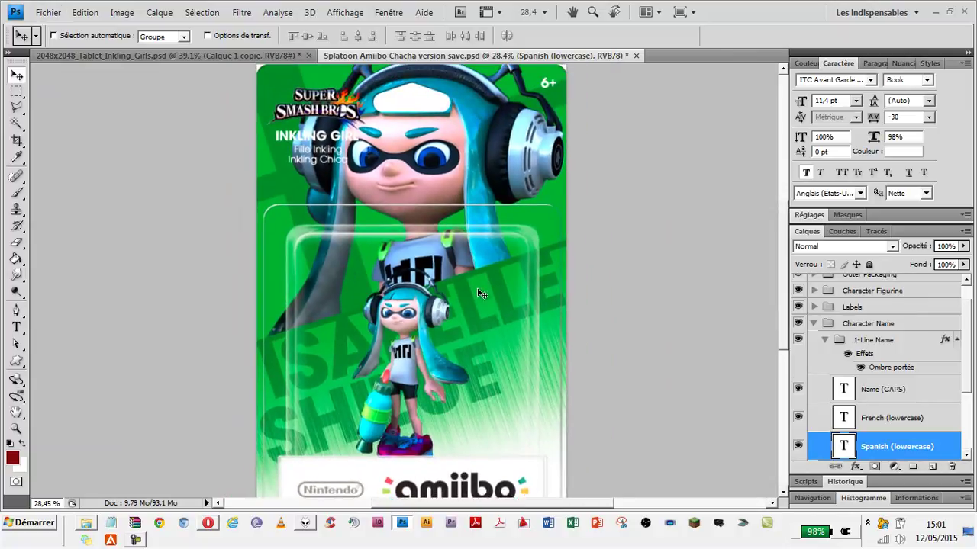
- Collapse the 1-Line Name and Character Name groups in the Layers panel
left_click(828, 341)
left_click(814, 323)
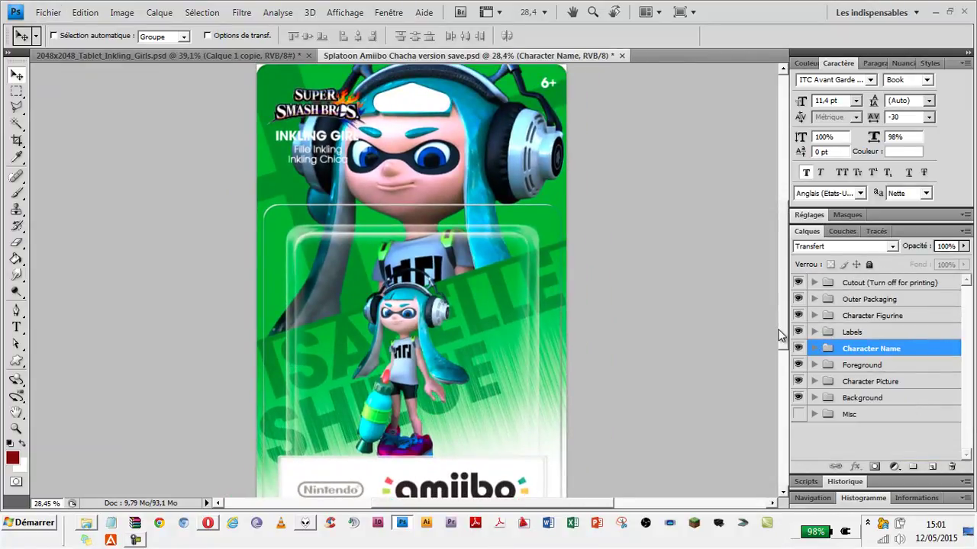
key("t")
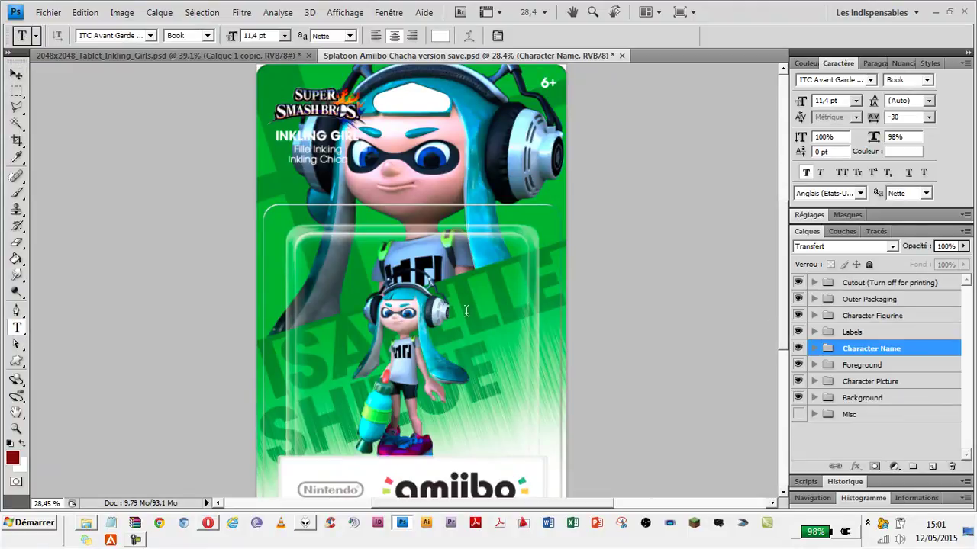
- Retype the diagonal ISABELLE lettering as INKLING GIRL, enlarge its box, and hide the SHIRE Name2 layer
left_click(496, 302)
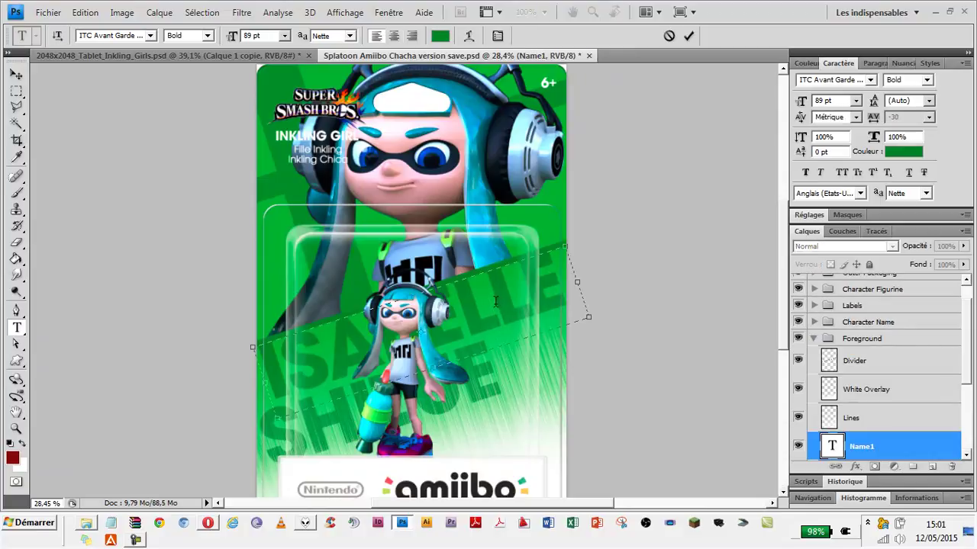
scroll(888, 336, "down", 1)
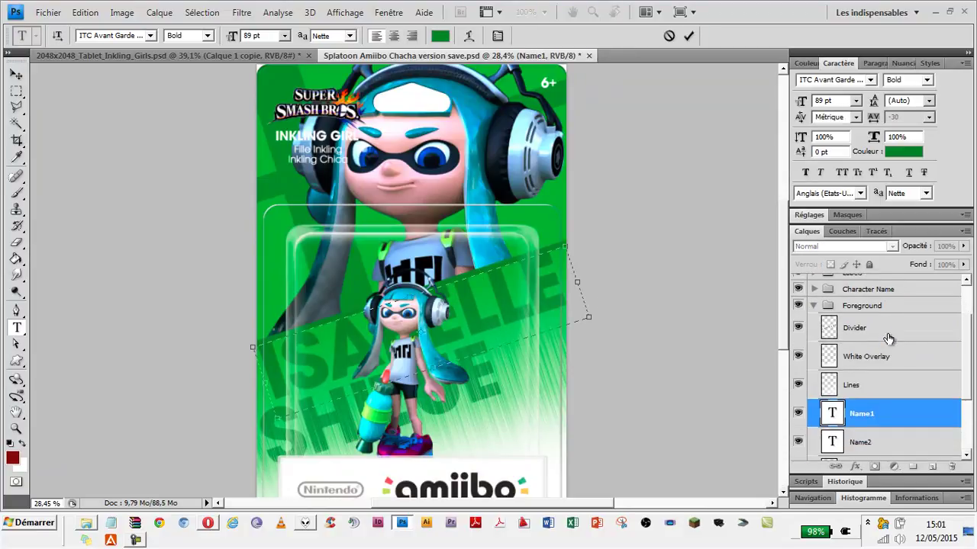
scroll(888, 338, "down", 1)
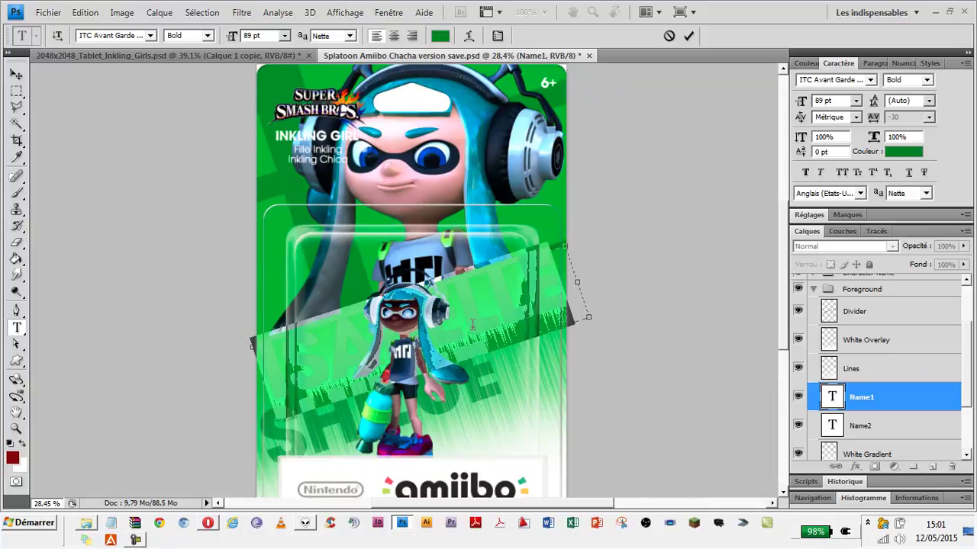
left_click(150, 36)
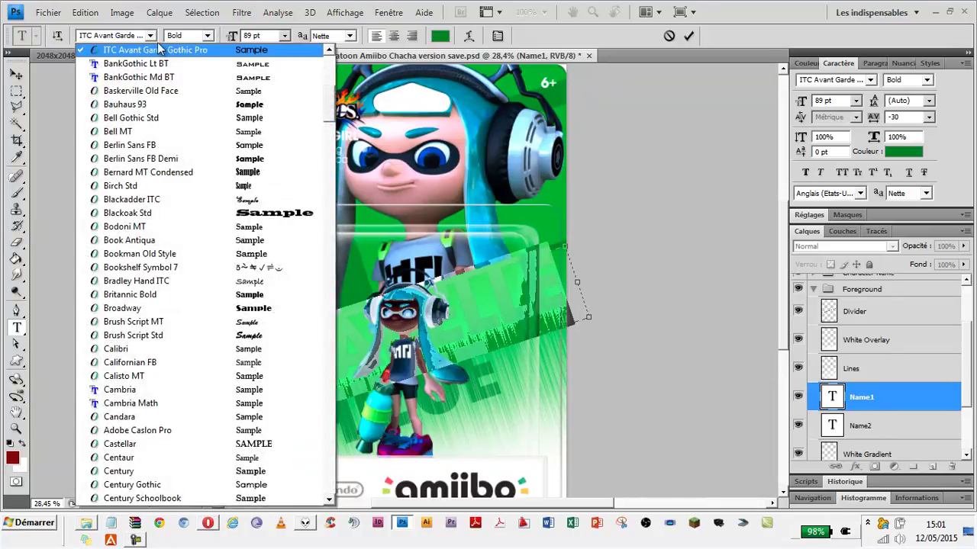
left_click(154, 35)
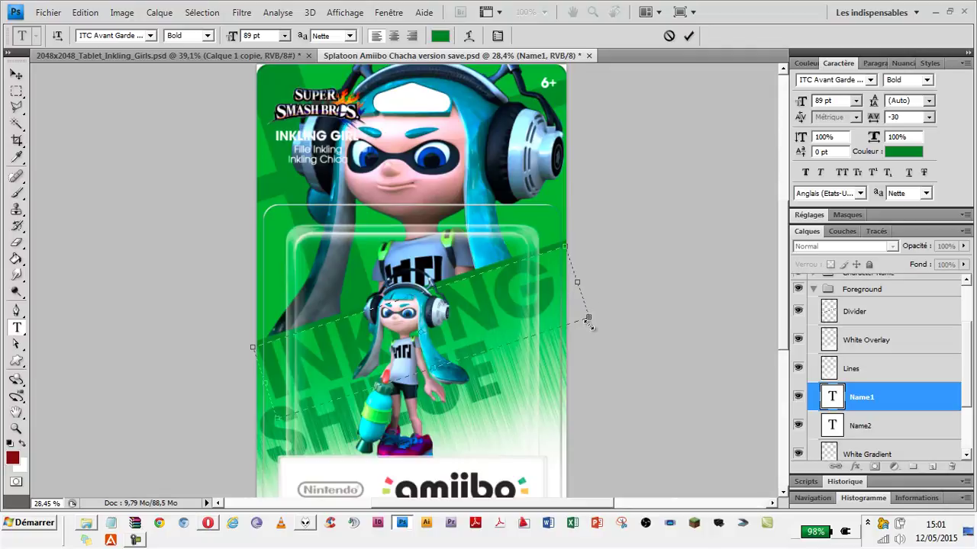
left_click_drag(588, 318, 624, 392)
key("Return")
left_click(799, 426)
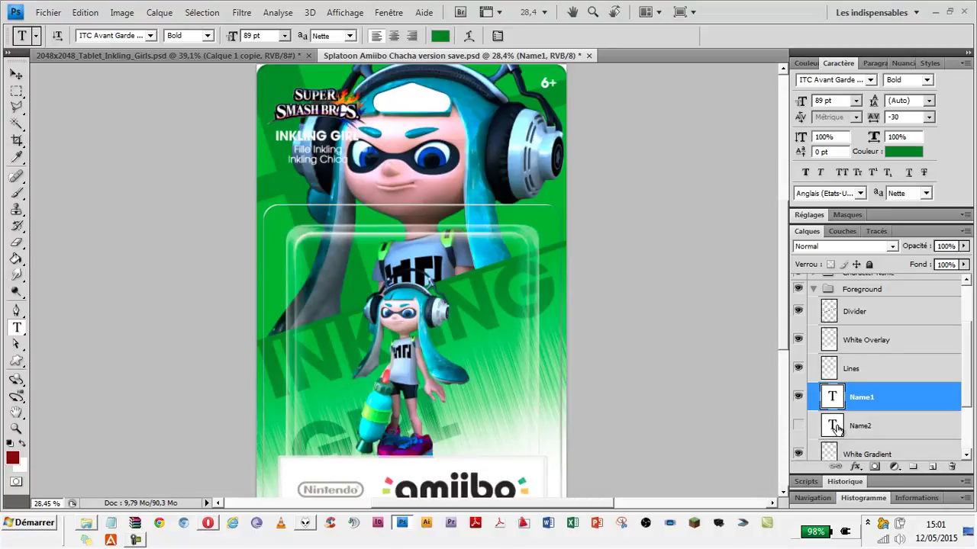
- Centre-align the INKLING GIRL background text in the Paragraph panel
key("ctrl+t")
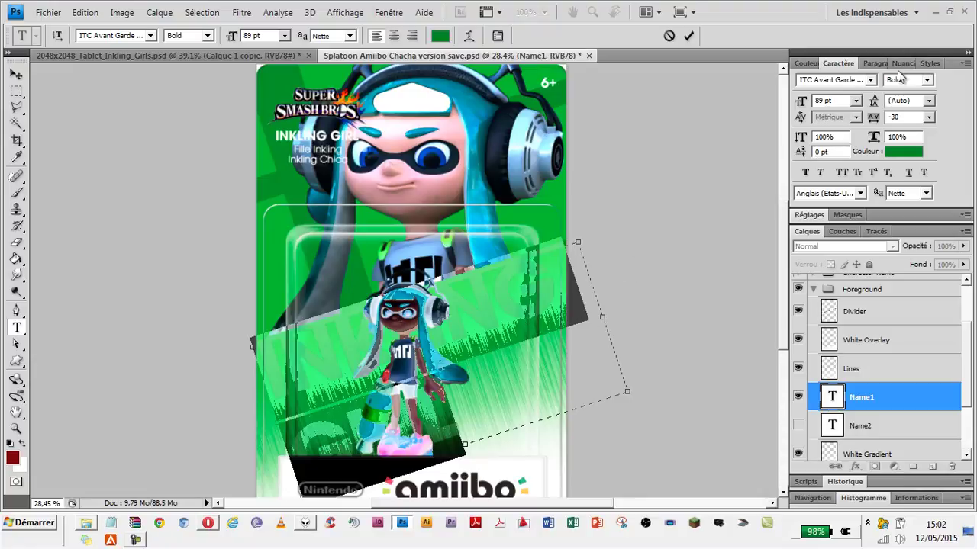
left_click(868, 63)
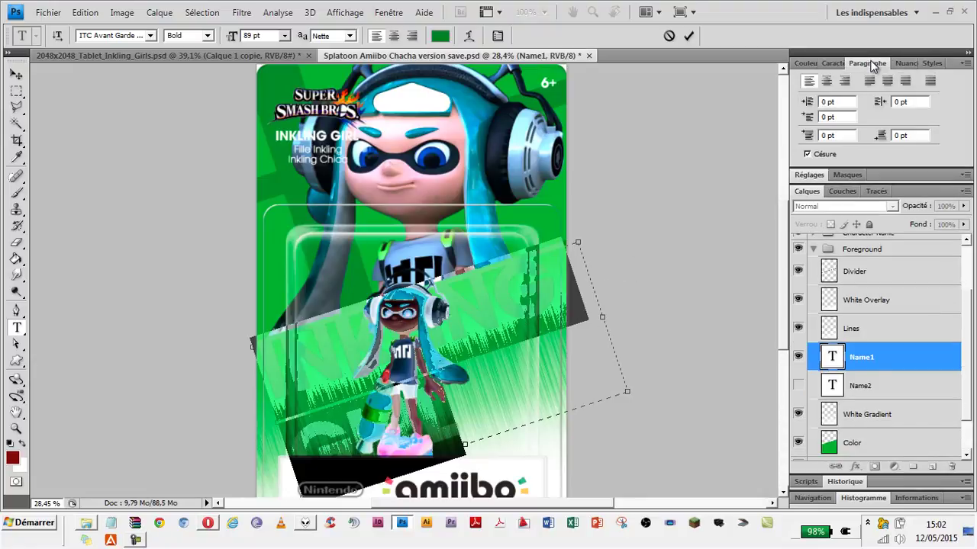
left_click(830, 81)
left_click(888, 81)
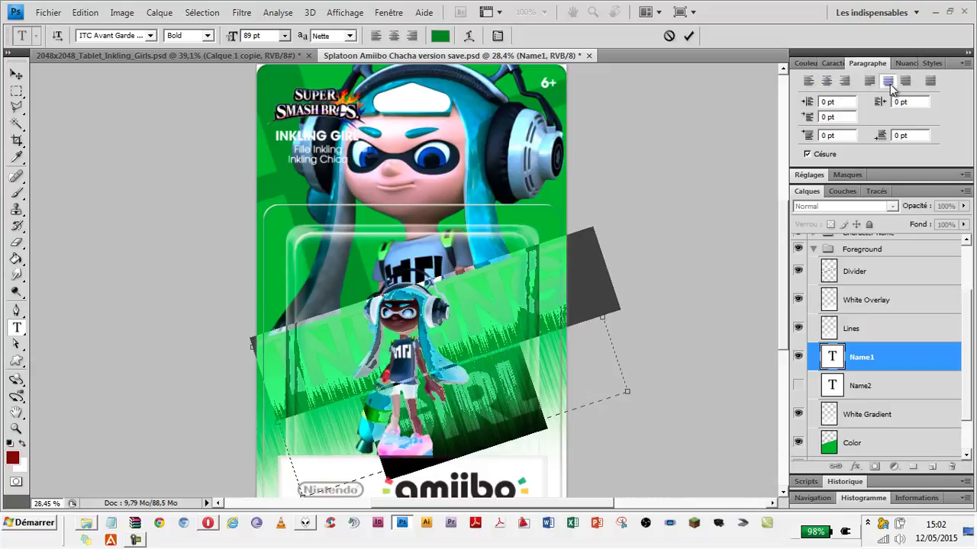
left_click(831, 84)
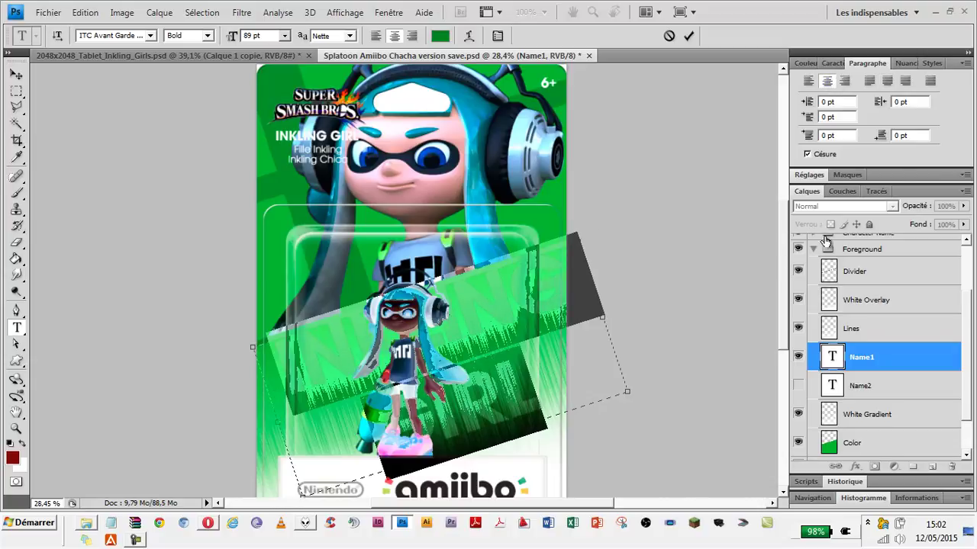
- Set the background name's leading to 89 pt and commit the edit
left_click(838, 62)
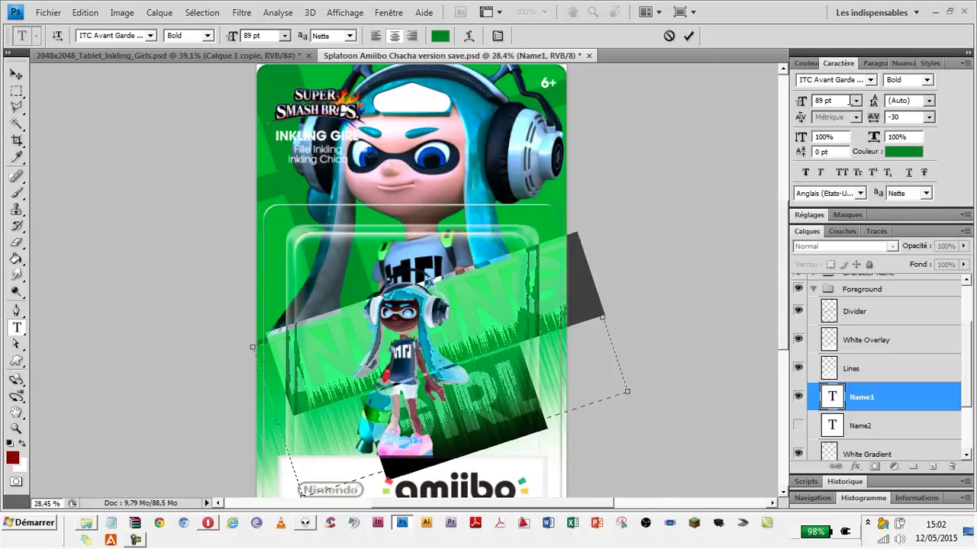
left_click(929, 101)
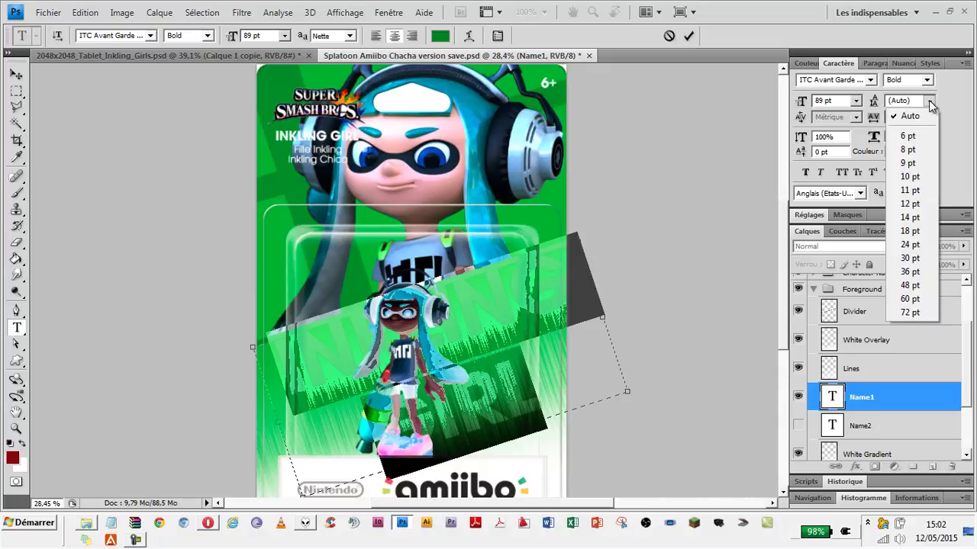
left_click(909, 313)
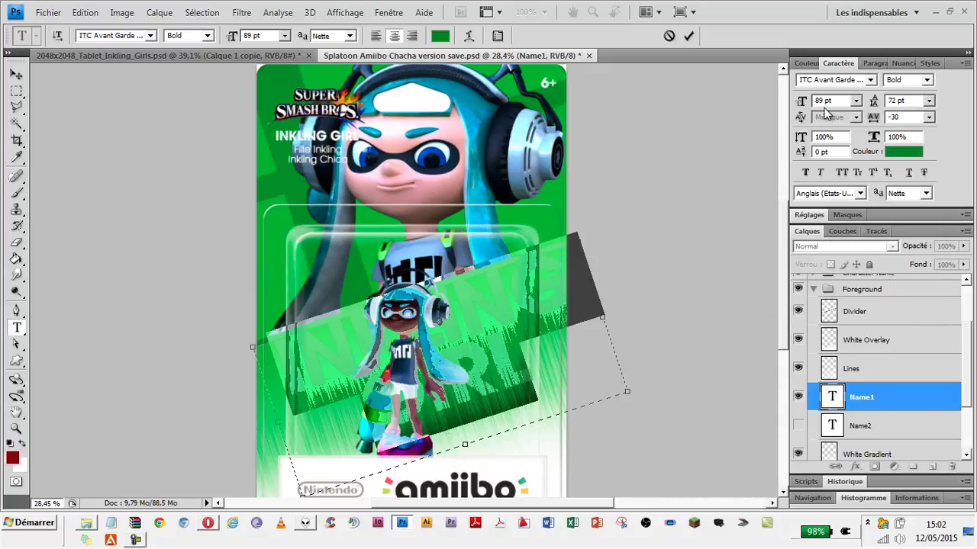
left_click_drag(871, 101, 879, 101)
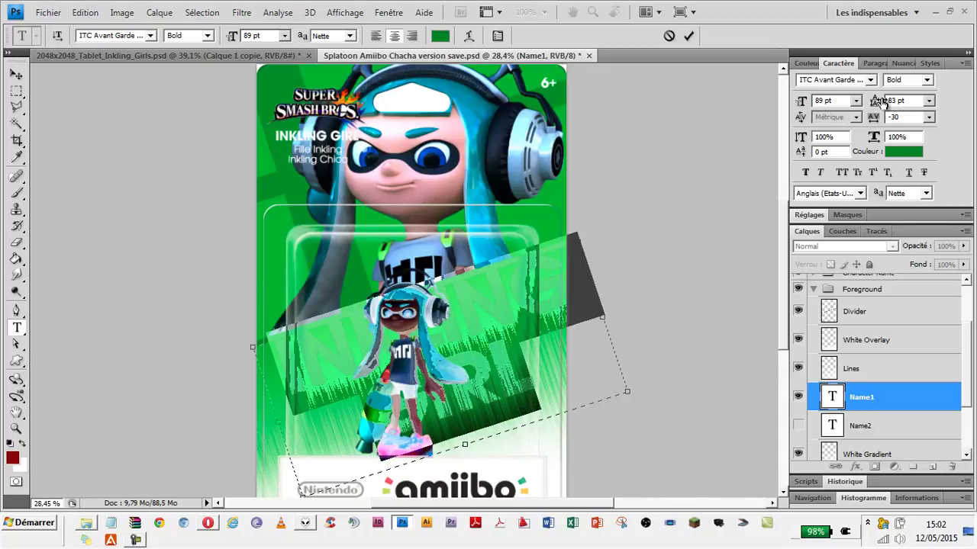
left_click_drag(881, 103, 887, 102)
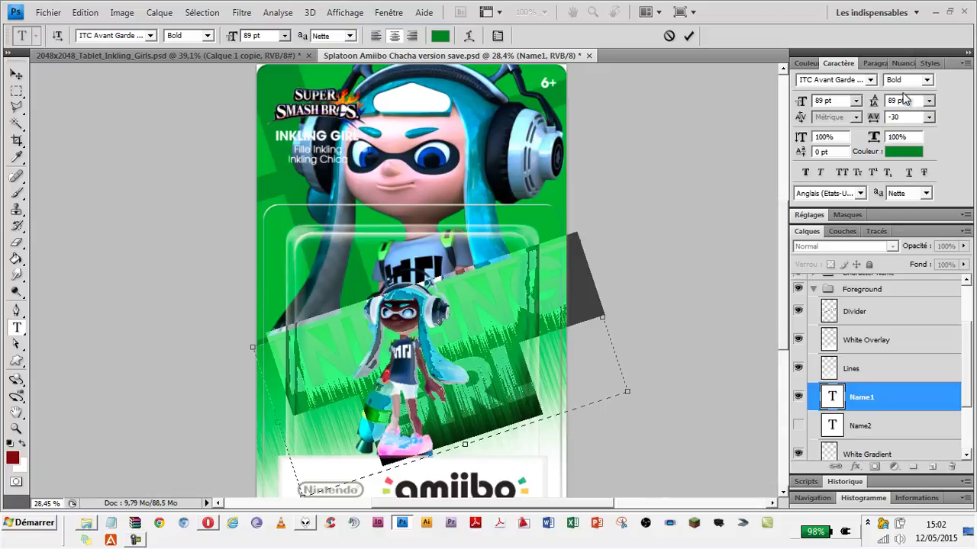
left_click(505, 374)
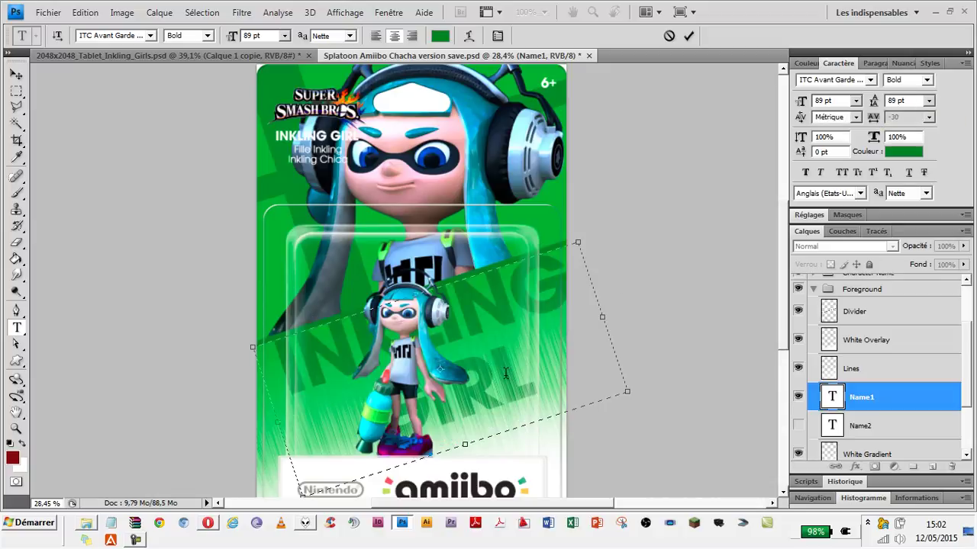
key("Escape")
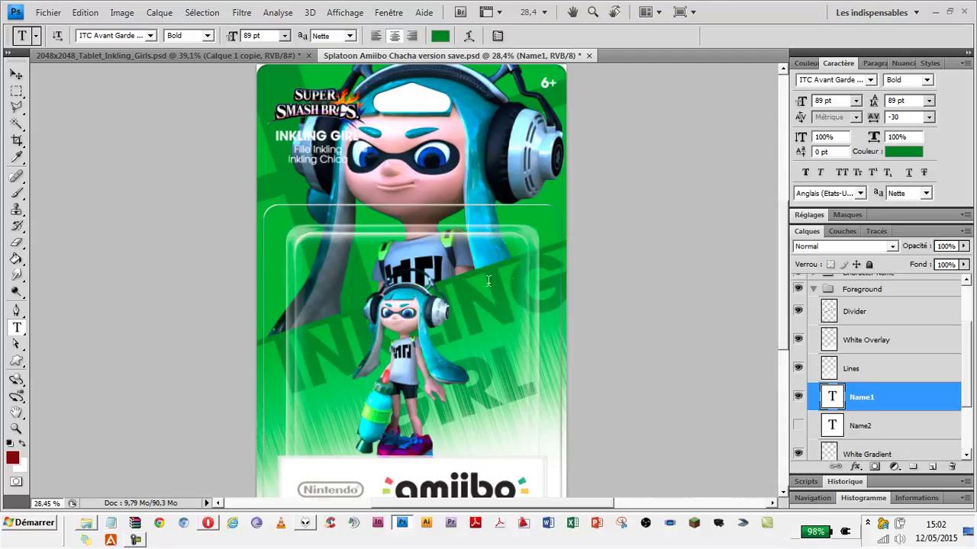
- Move the INKLING GIRL background name left and down, and rotate it slightly further
key("v")
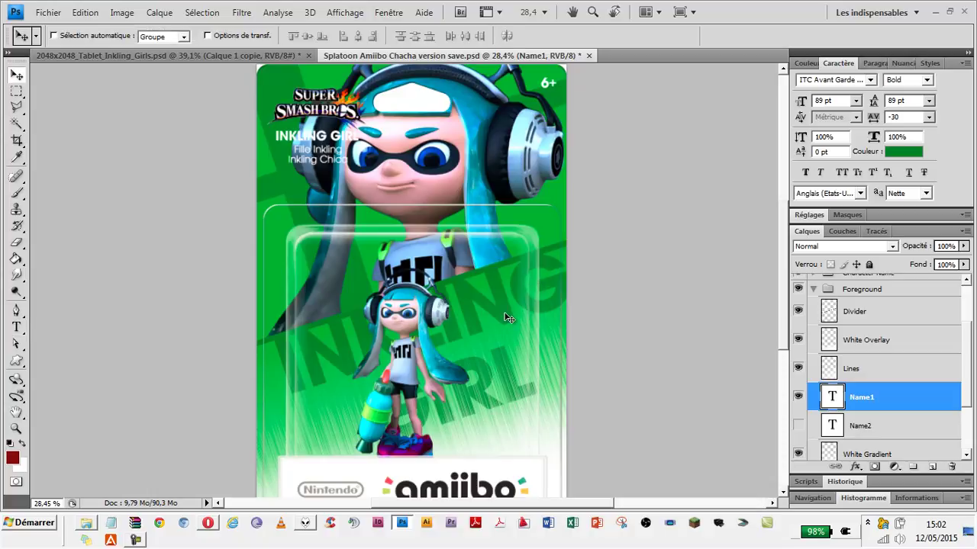
mouse_move(509, 317)
left_mouse_down()
mouse_move(486, 325)
mouse_move(494, 353)
left_mouse_up()
key("t")
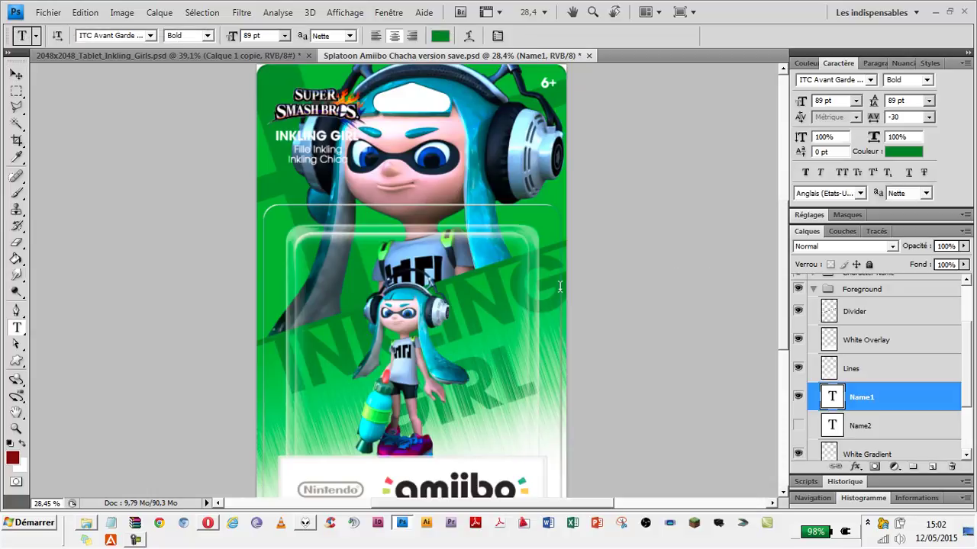
double_click(559, 286)
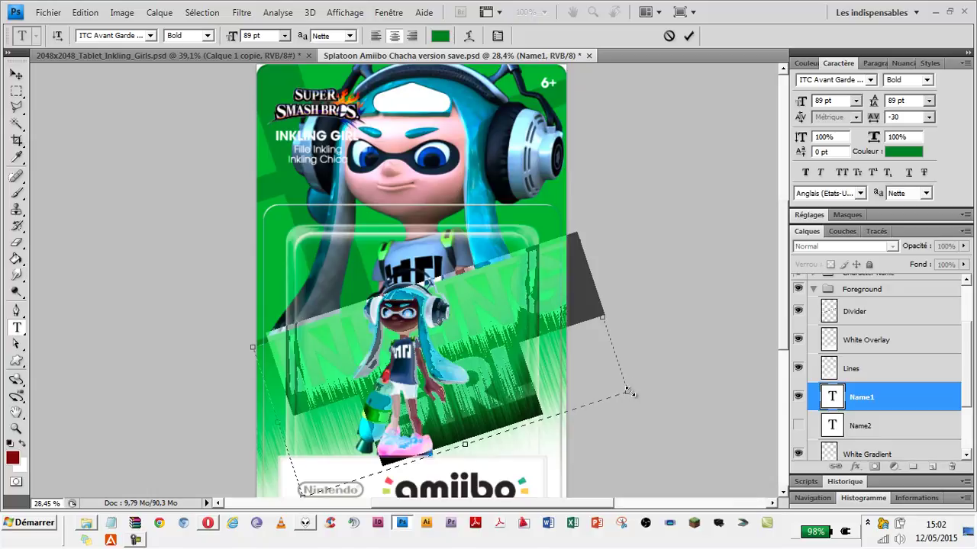
left_click_drag(630, 393, 608, 399)
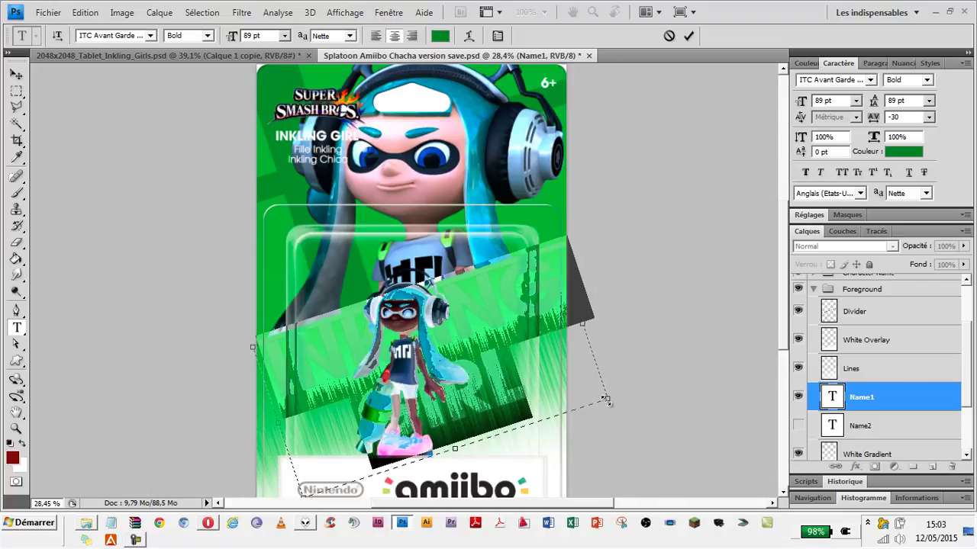
key("ctrl+Return")
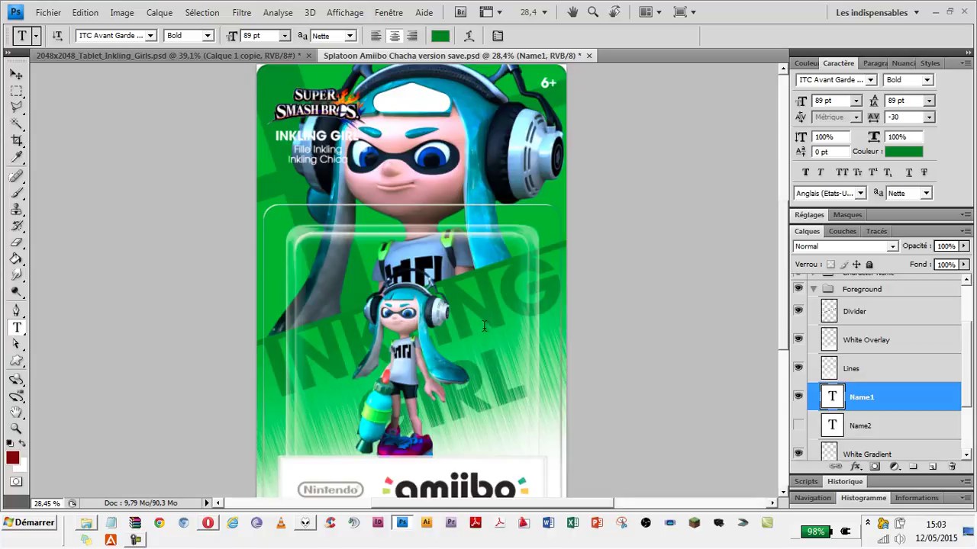
- Cancel the accidental quit prompt to keep the document open
key("ctrl+q")
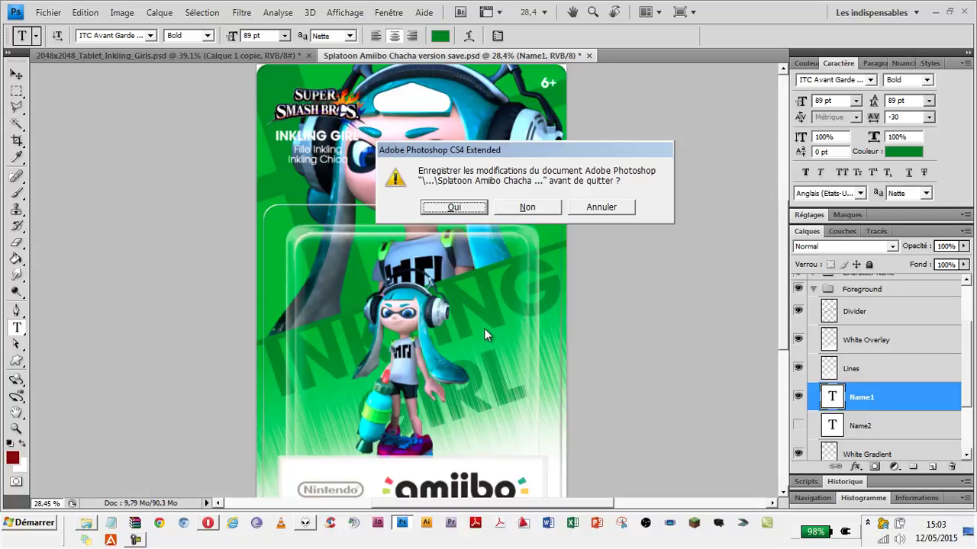
left_click(603, 207)
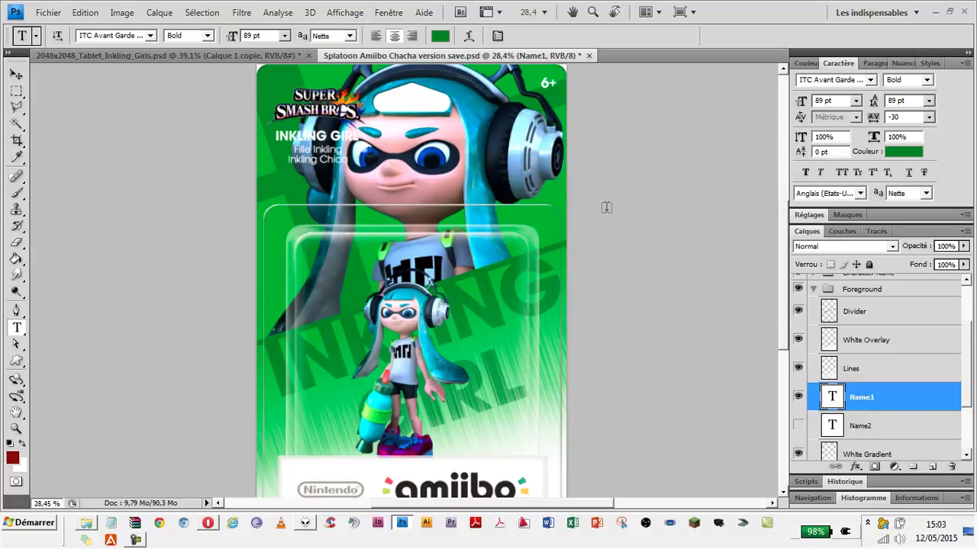
key("alt")
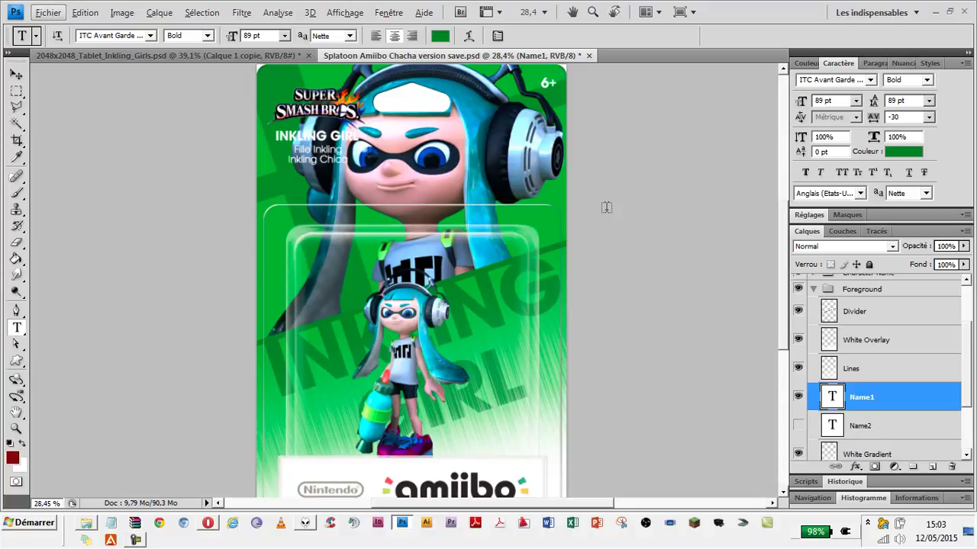
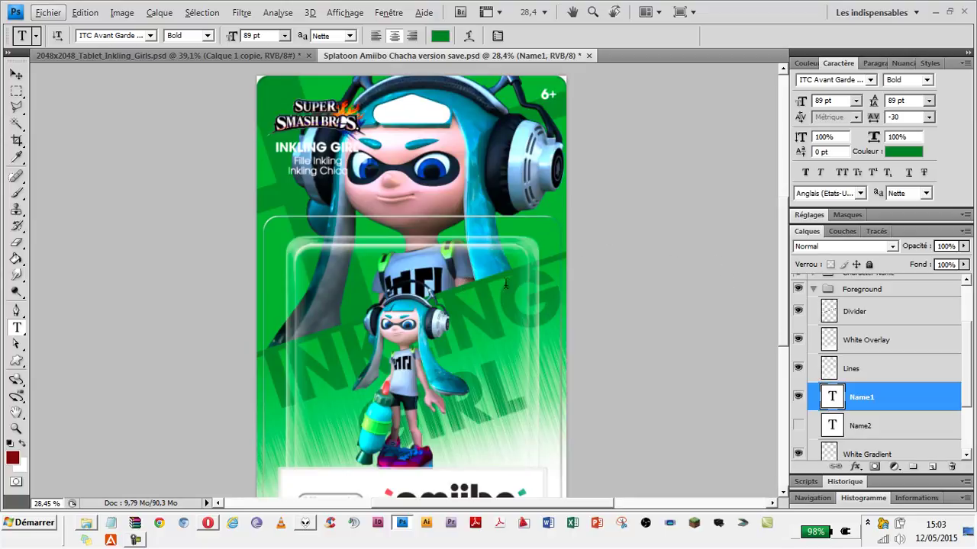
- Switch to the Move tool, select the Foreground group from the canvas, and inspect its layers
left_click(812, 289)
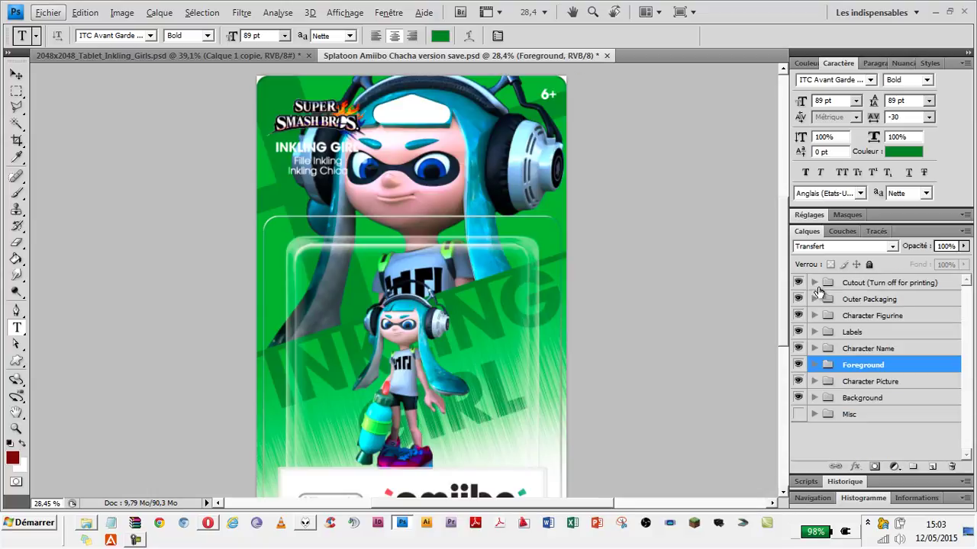
key("v")
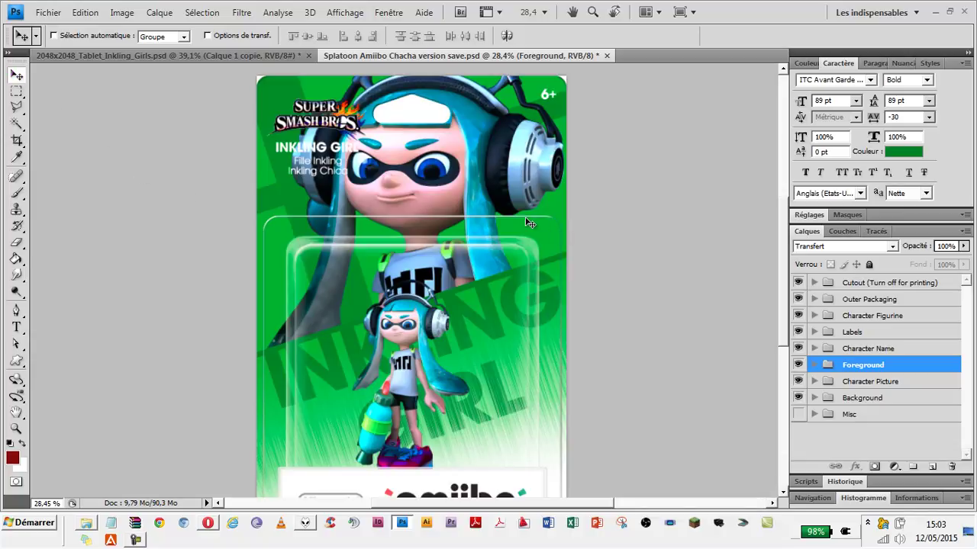
right_click(275, 94)
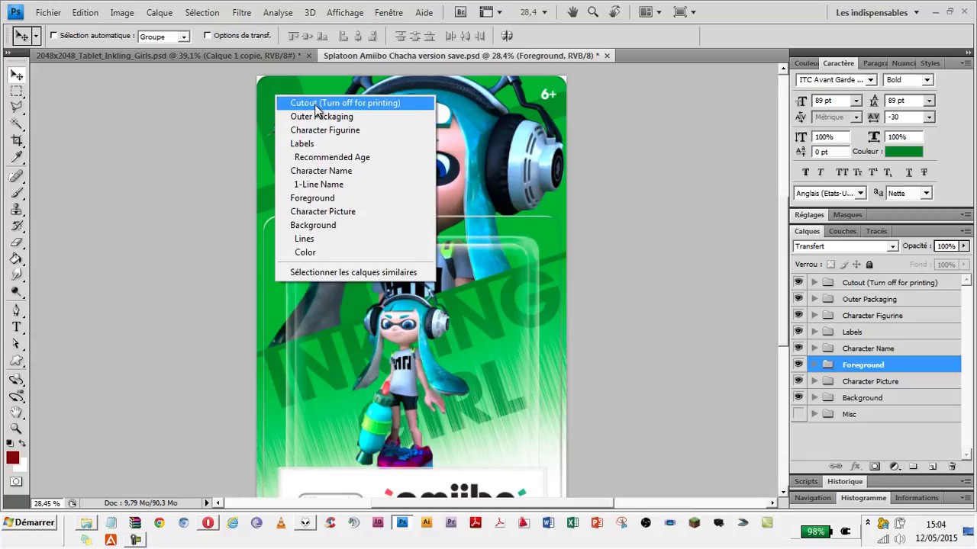
left_click(328, 200)
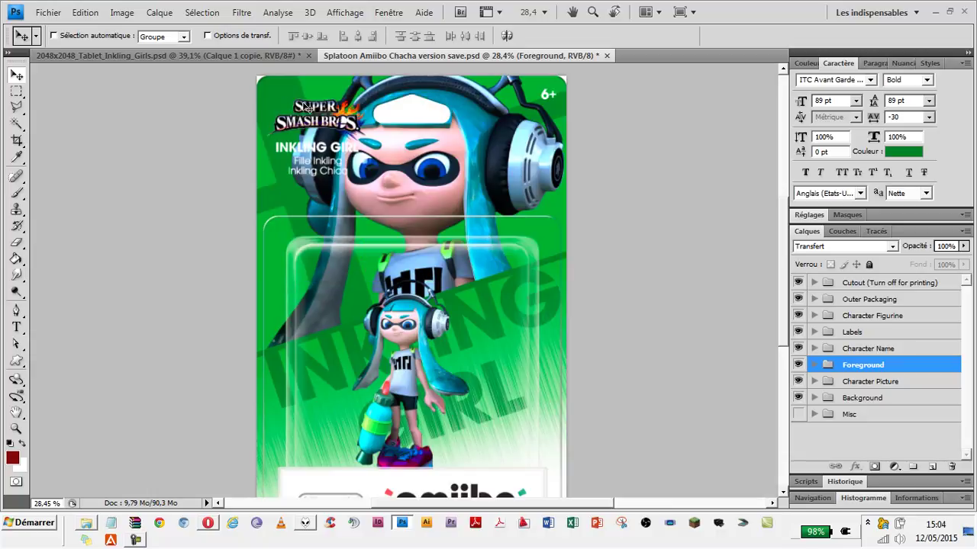
left_click(815, 370)
scroll(847, 378, "down", 1)
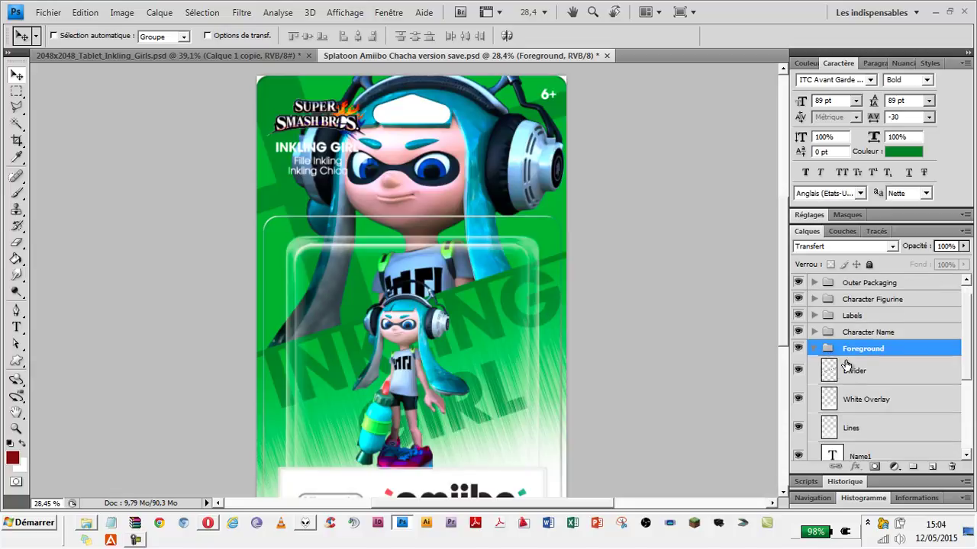
scroll(862, 389, "down", 2)
scroll(872, 396, "down", 2)
scroll(872, 396, "up", 2)
scroll(872, 366, "up", 3)
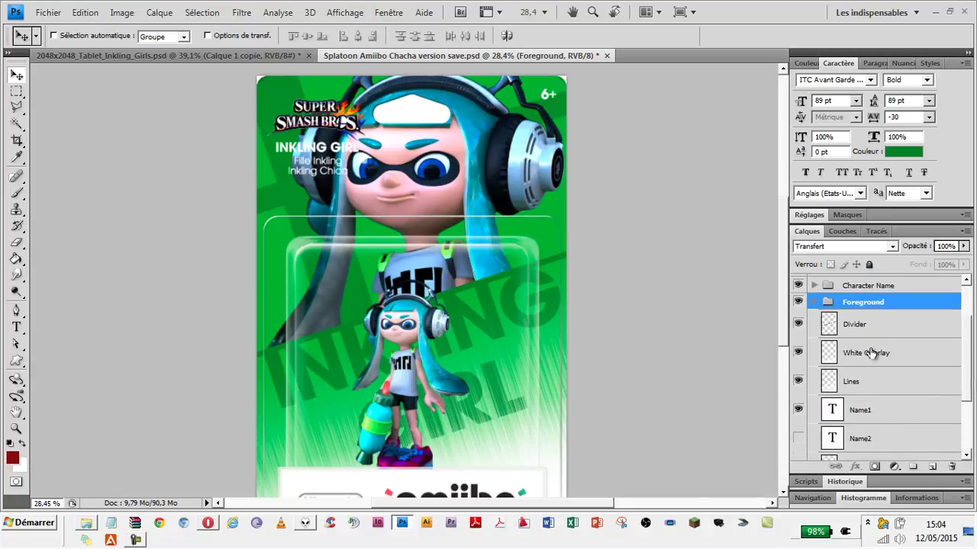
scroll(883, 321, "down", 5)
scroll(883, 330, "down", 1)
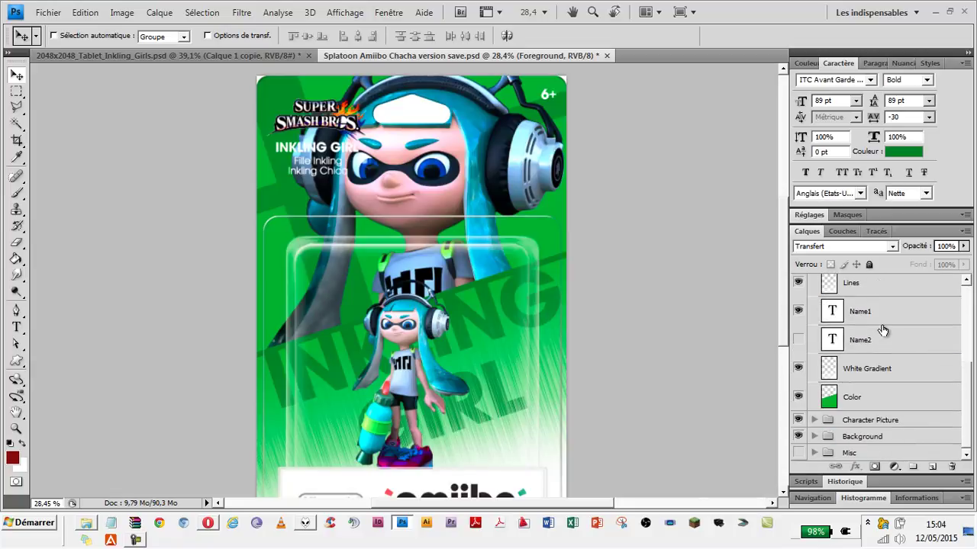
- Check the Background group's visibility, expand it, and select its Lines layer
left_click(799, 436)
scroll(809, 381, "up", 5)
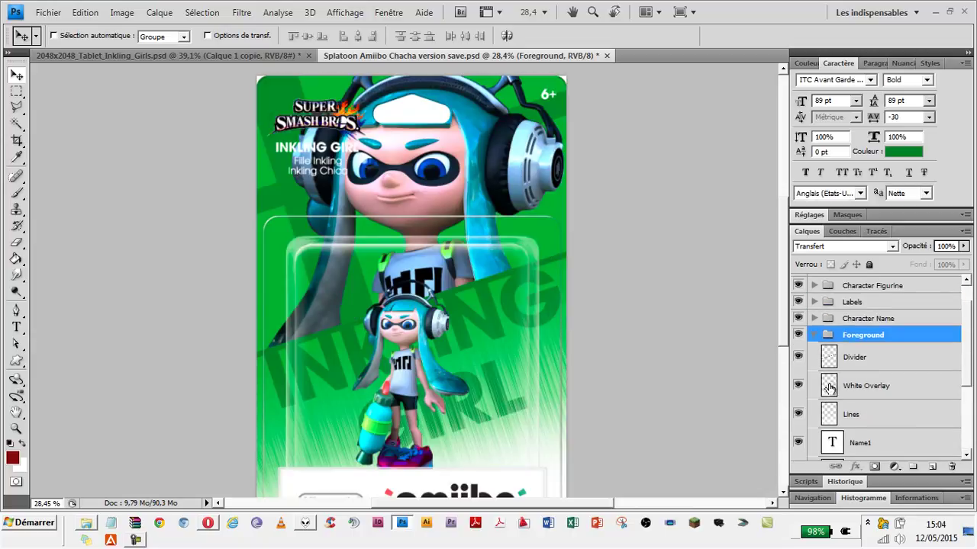
left_click(814, 336)
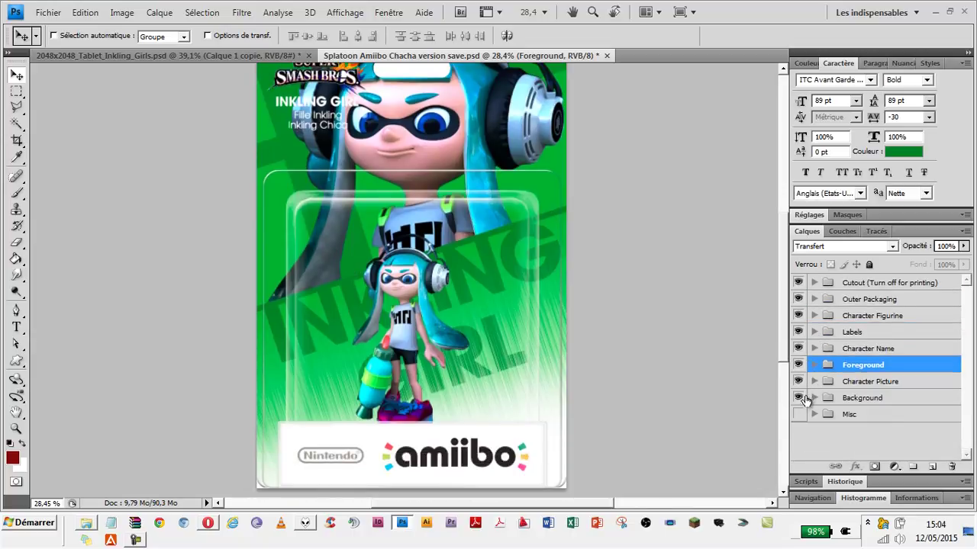
left_click(799, 397)
left_click(815, 398)
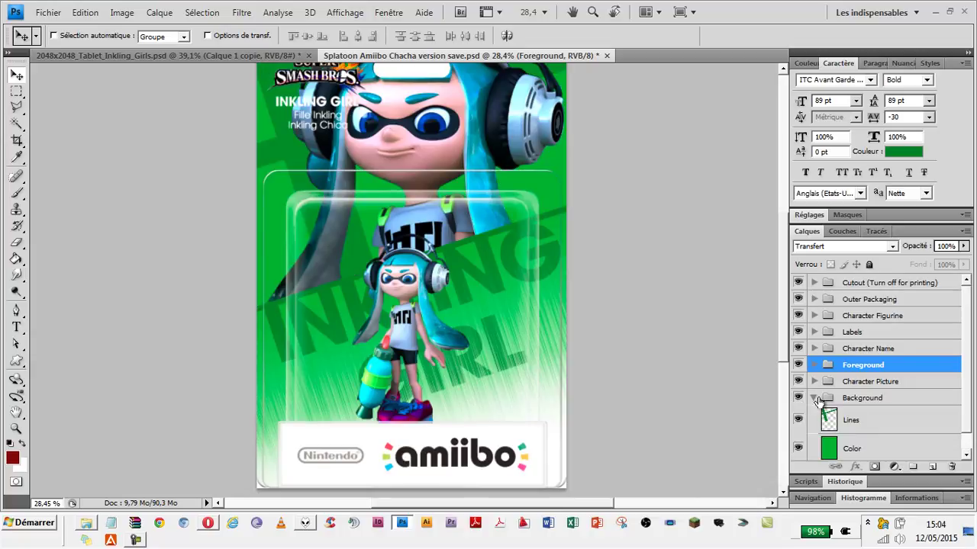
scroll(891, 388, "down", 1)
left_click(893, 402)
left_click(891, 432)
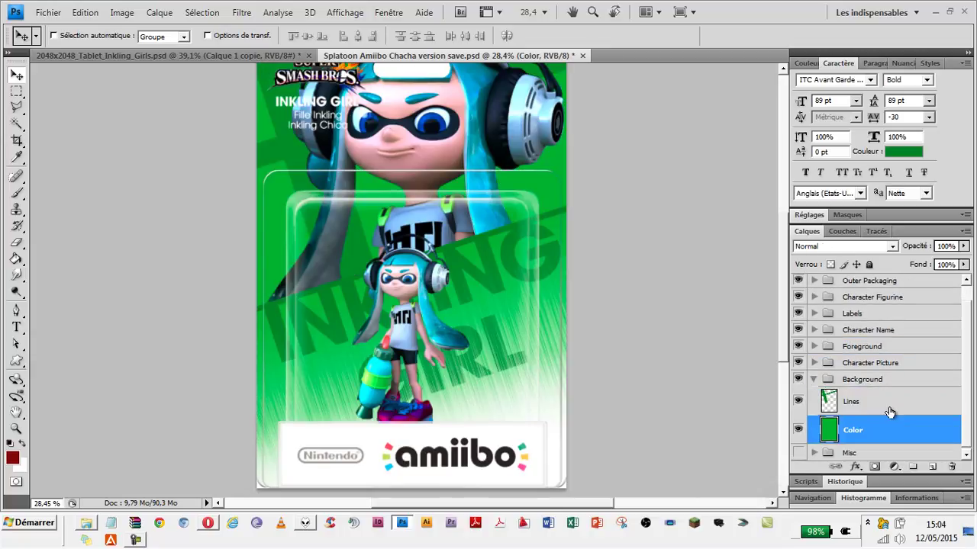
left_click(890, 412)
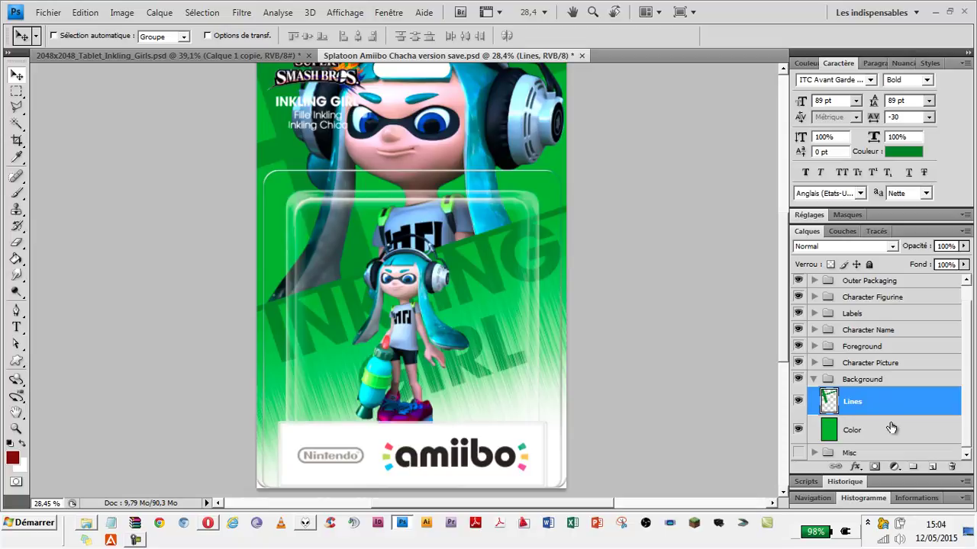
scroll(292, 171, "up", 1)
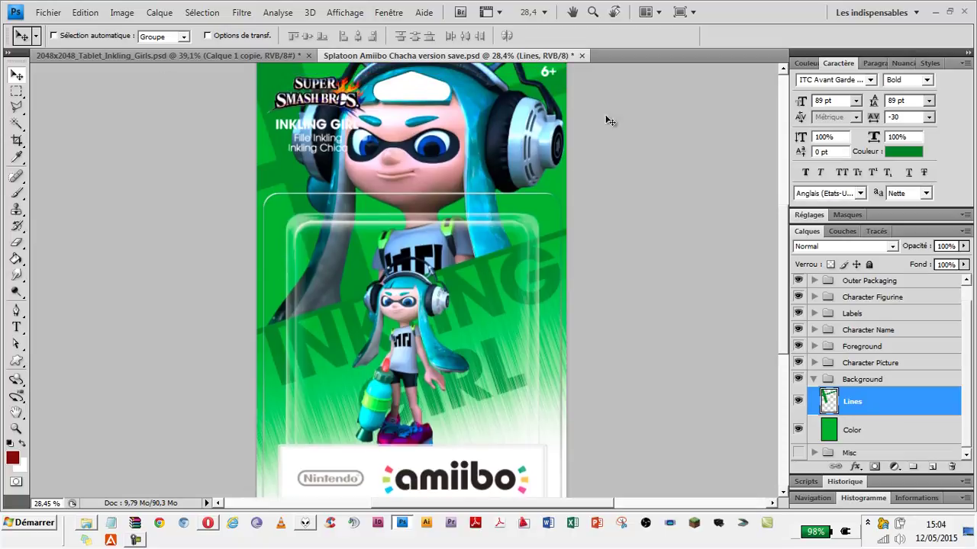
scroll(480, 147, "up", 1)
scroll(239, 177, "up", 1)
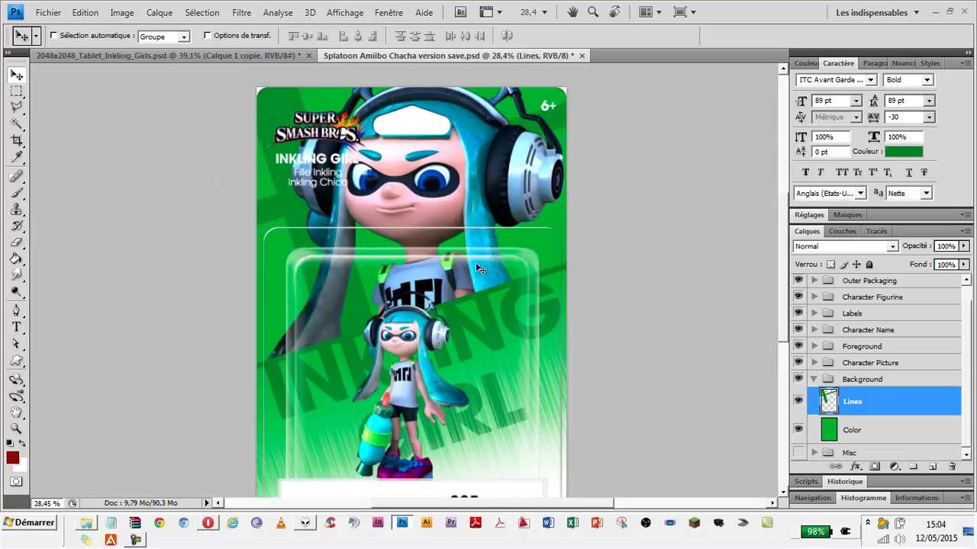
- Enable a Color Overlay on the Lines layer and try muted blue shades for it
double_click(889, 404)
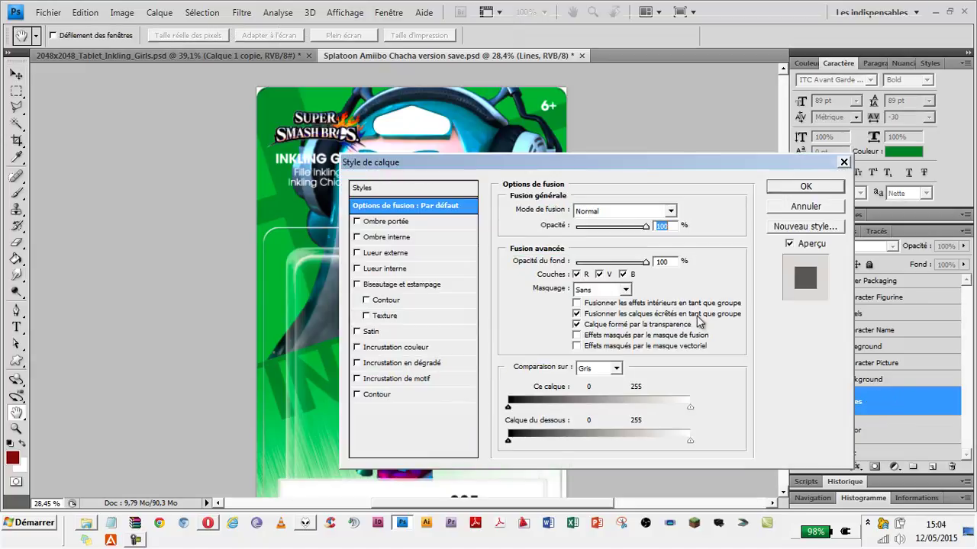
left_click_drag(467, 161, 586, 160)
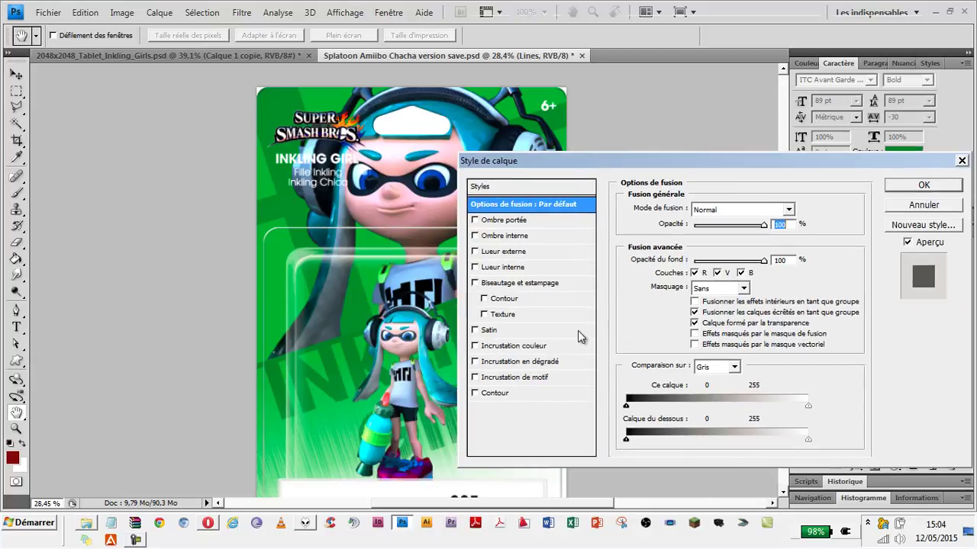
left_click(549, 348)
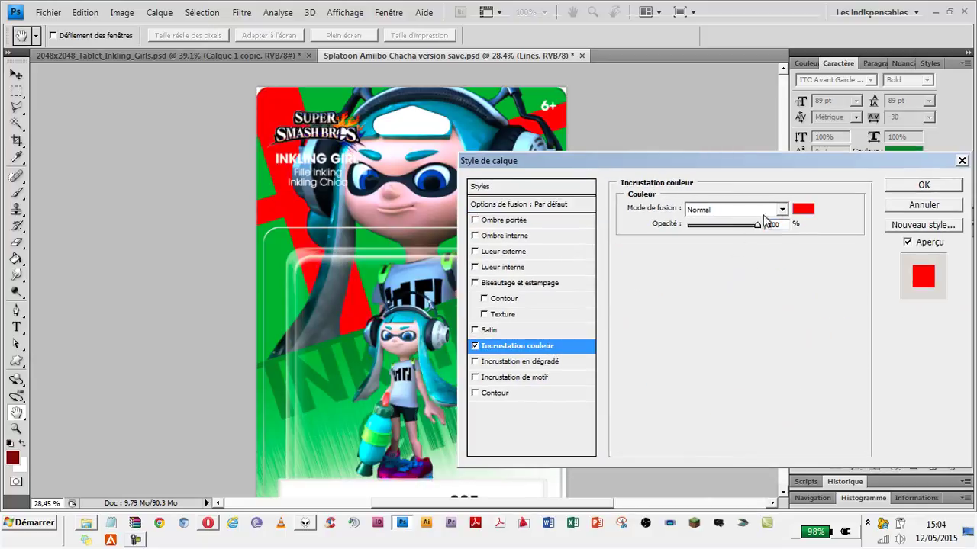
left_click(803, 209)
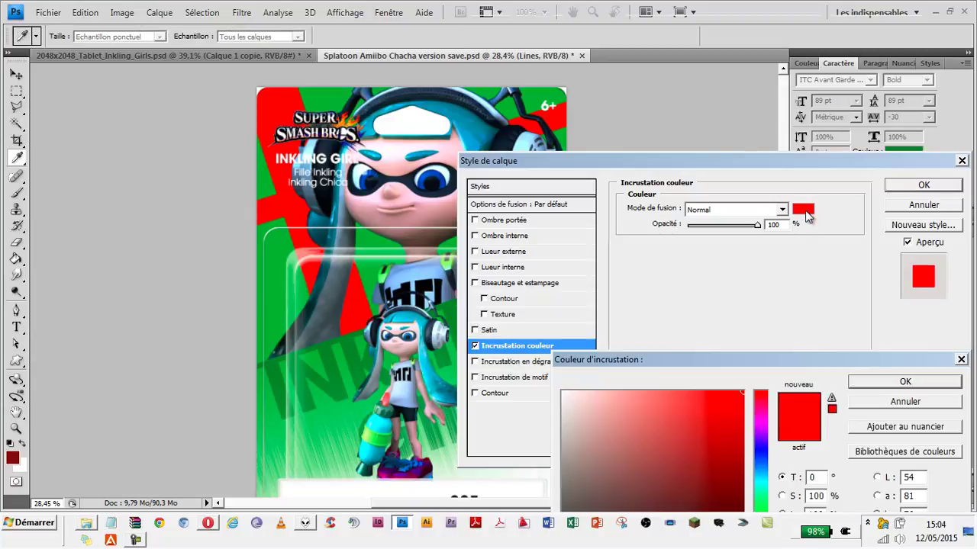
mouse_move(776, 359)
left_mouse_down()
mouse_move(774, 220)
mouse_move(747, 222)
left_mouse_up()
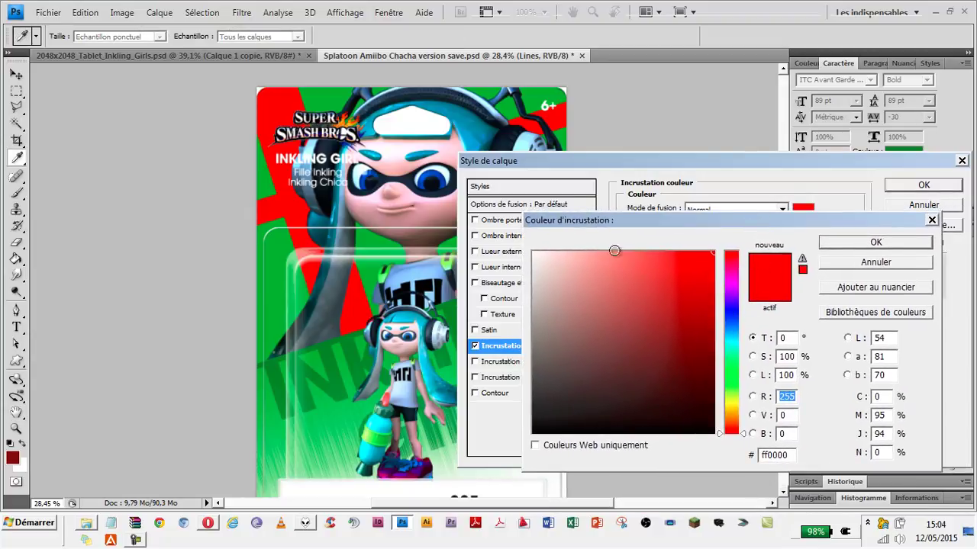
left_click(734, 317)
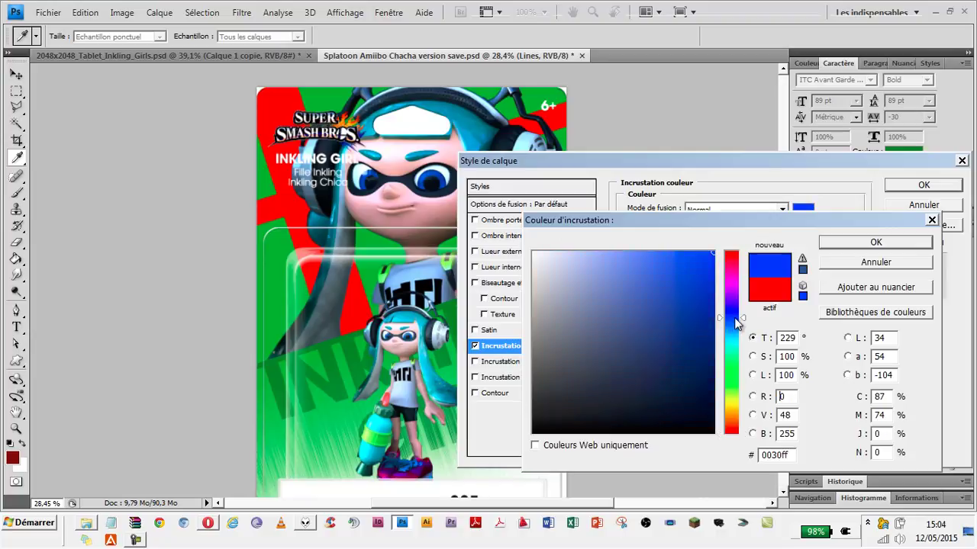
mouse_move(687, 297)
left_mouse_down()
mouse_move(677, 276)
mouse_move(634, 332)
mouse_move(648, 327)
mouse_move(651, 313)
mouse_move(602, 333)
mouse_move(563, 297)
mouse_move(682, 307)
mouse_move(680, 351)
mouse_move(577, 351)
left_mouse_up()
left_click(651, 280)
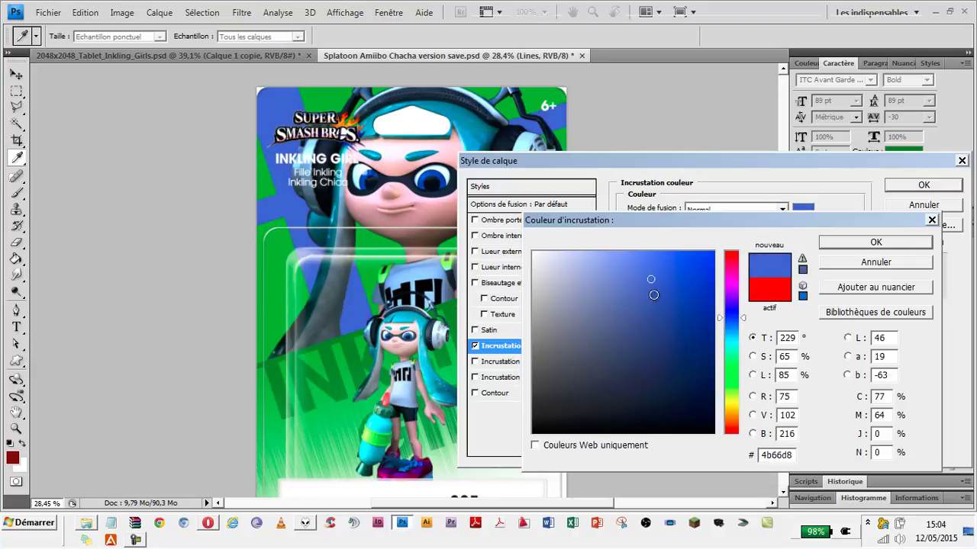
mouse_move(648, 309)
left_mouse_down()
mouse_move(569, 340)
mouse_move(633, 305)
mouse_move(600, 352)
mouse_move(625, 320)
mouse_move(630, 340)
left_mouse_up()
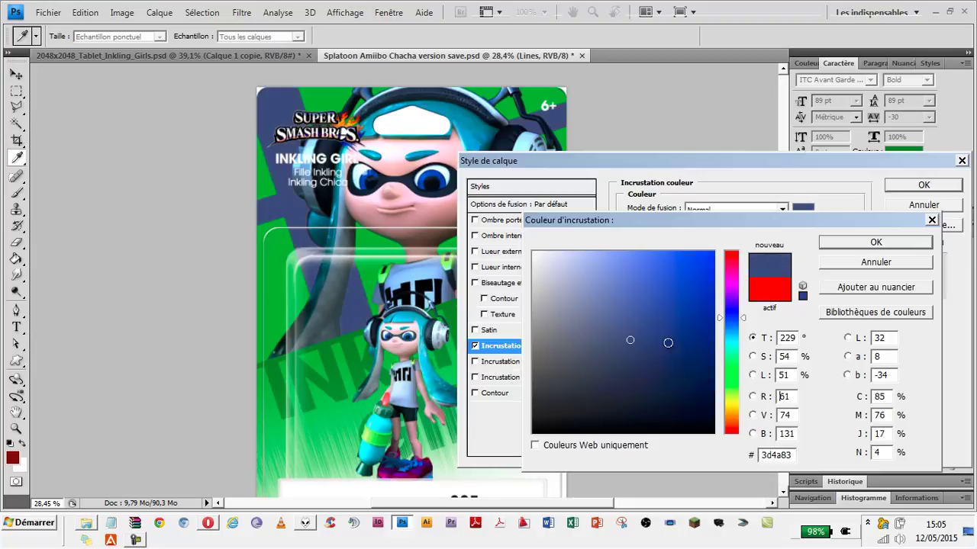
- Set the overlay to dark teal 024958 sampled from the artwork and apply it
left_click(862, 313)
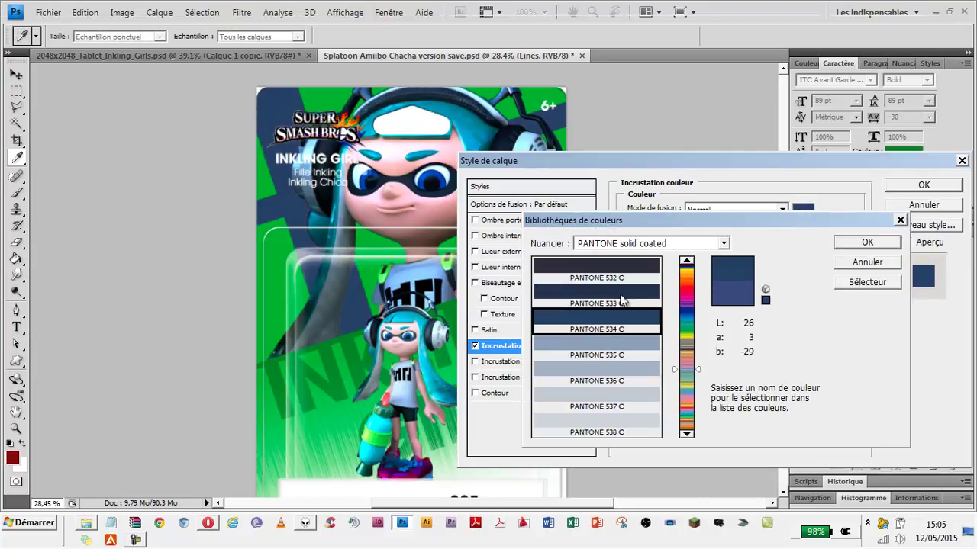
left_click(629, 270)
left_click(705, 244)
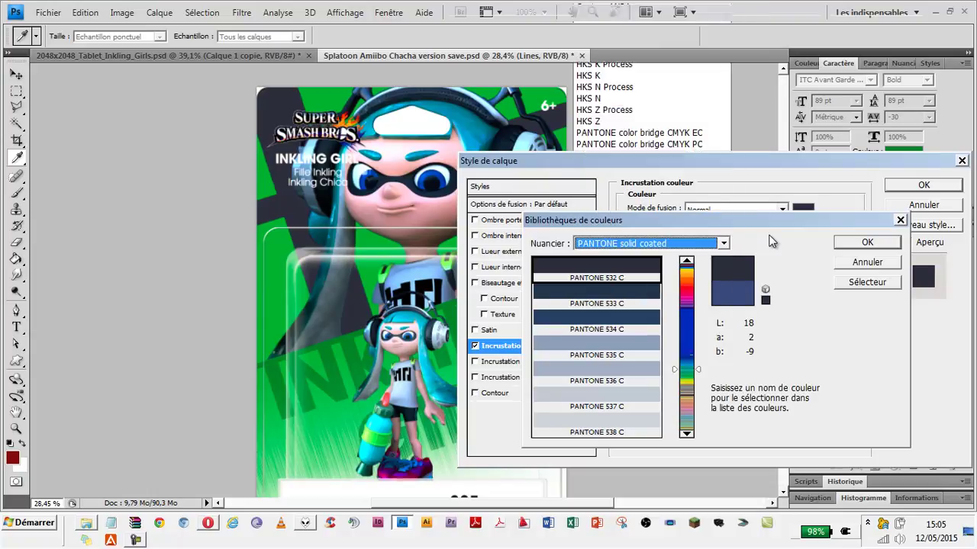
left_click(855, 264)
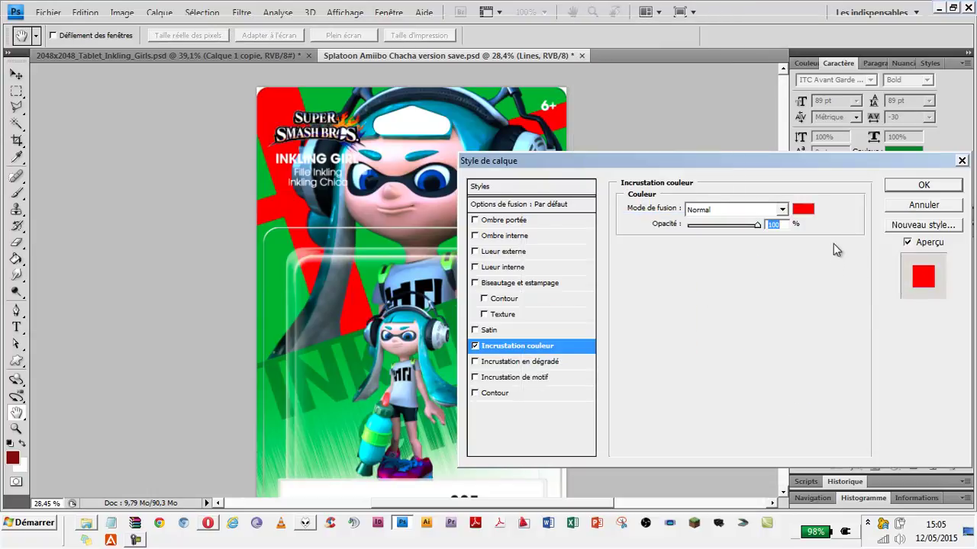
left_click(803, 209)
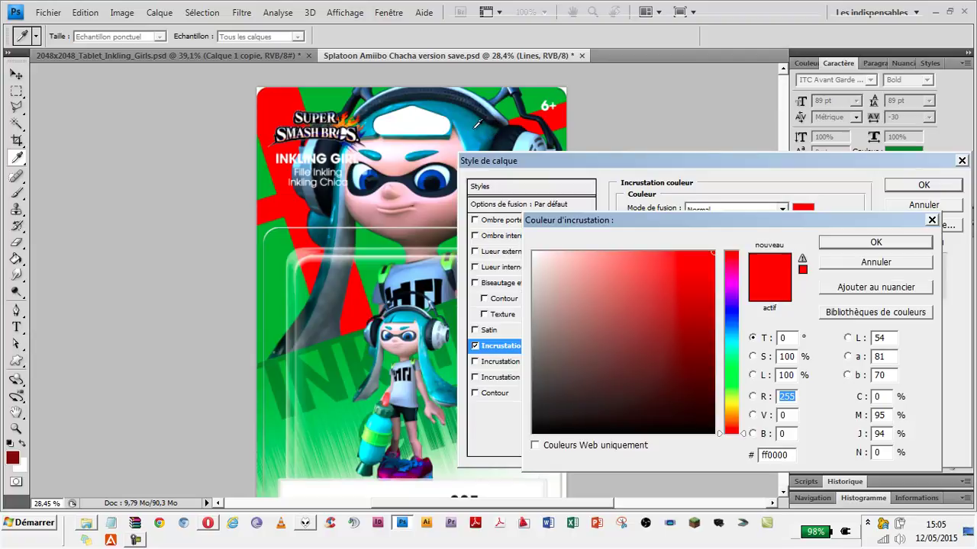
left_click(461, 116)
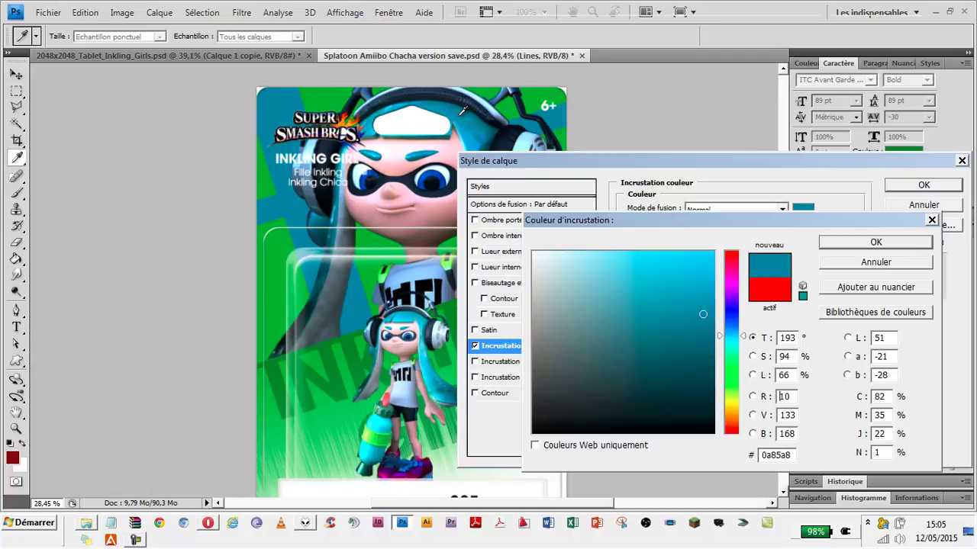
left_click(486, 151)
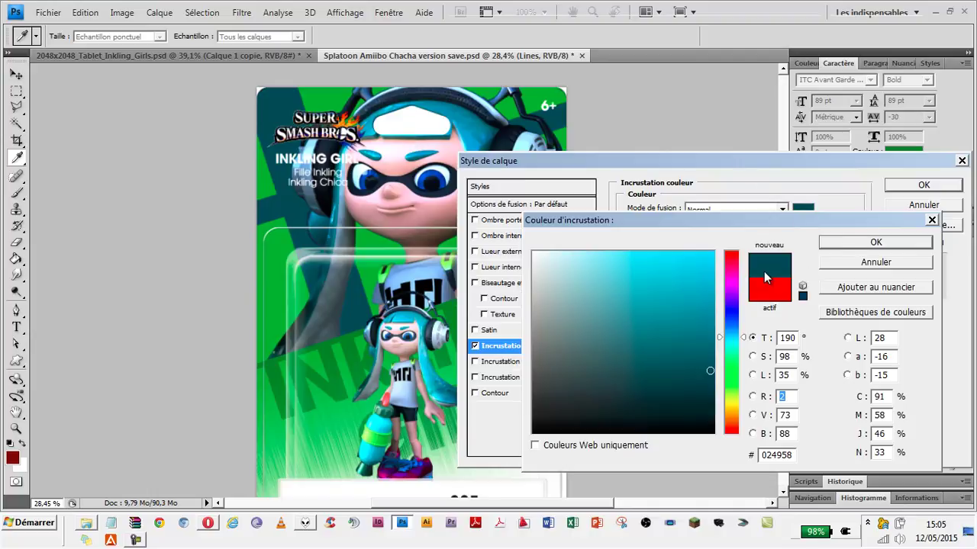
left_click(882, 244)
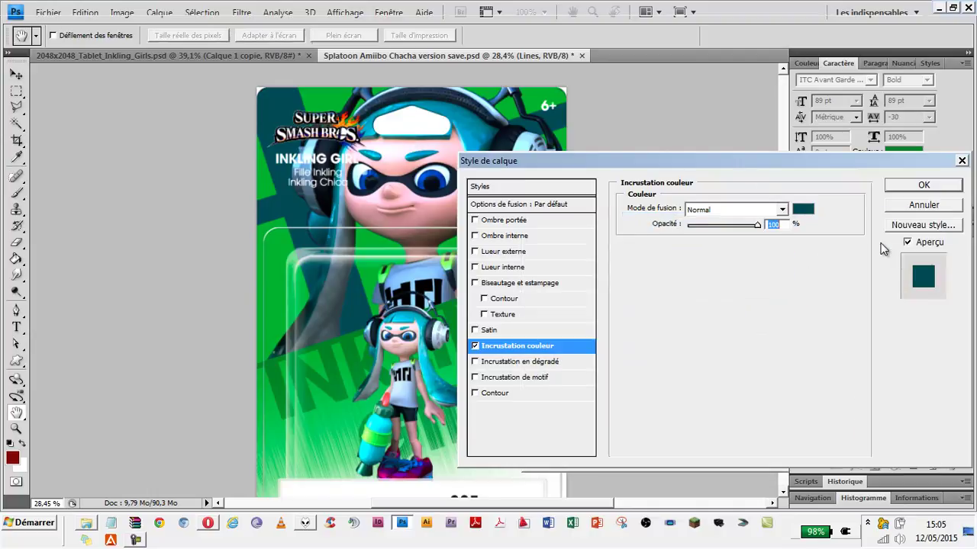
left_click(918, 186)
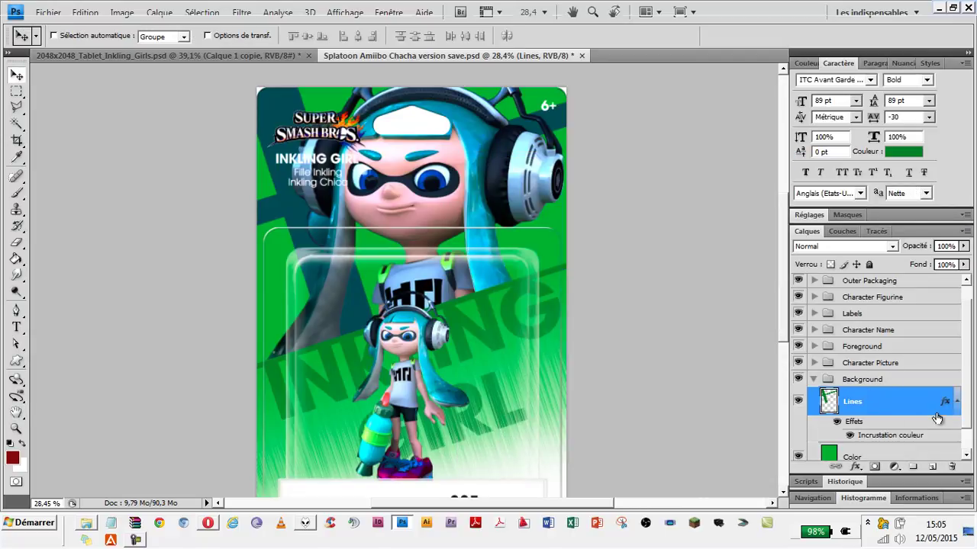
- Copy the Lines layer's teal overlay style
left_click(957, 401)
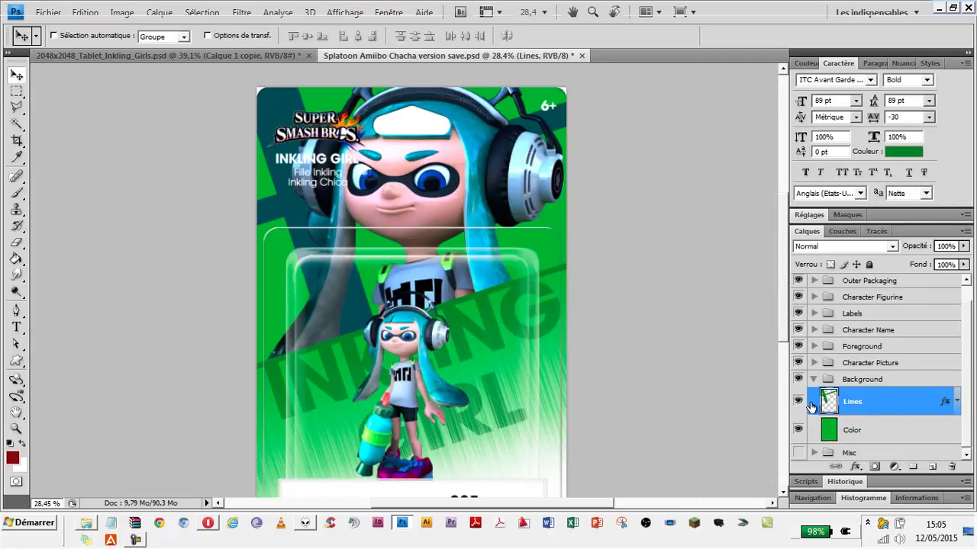
left_click(957, 403)
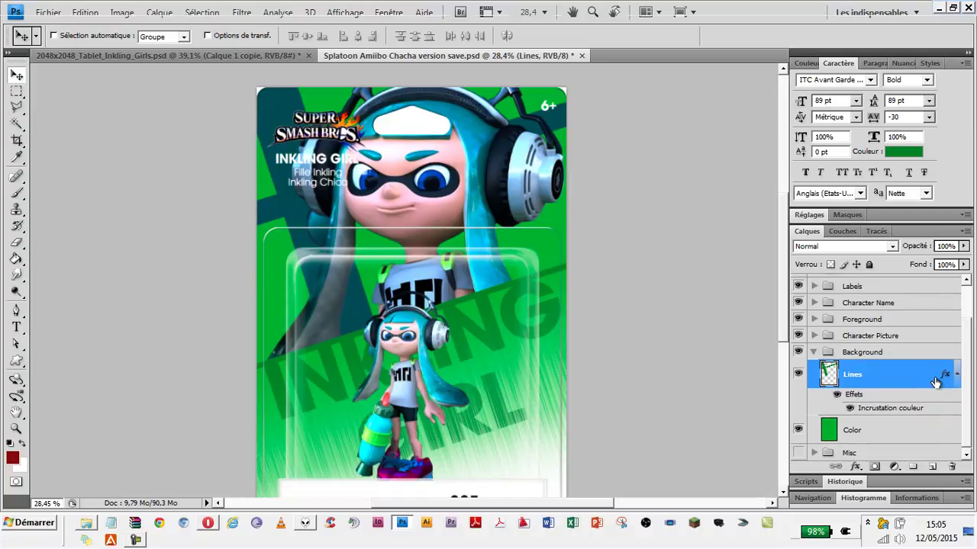
right_click(898, 378)
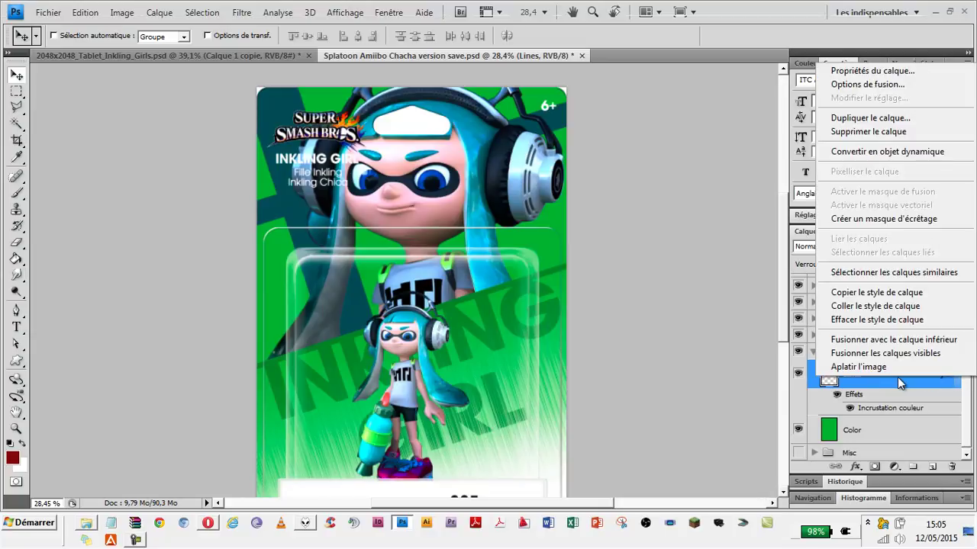
left_click(882, 295)
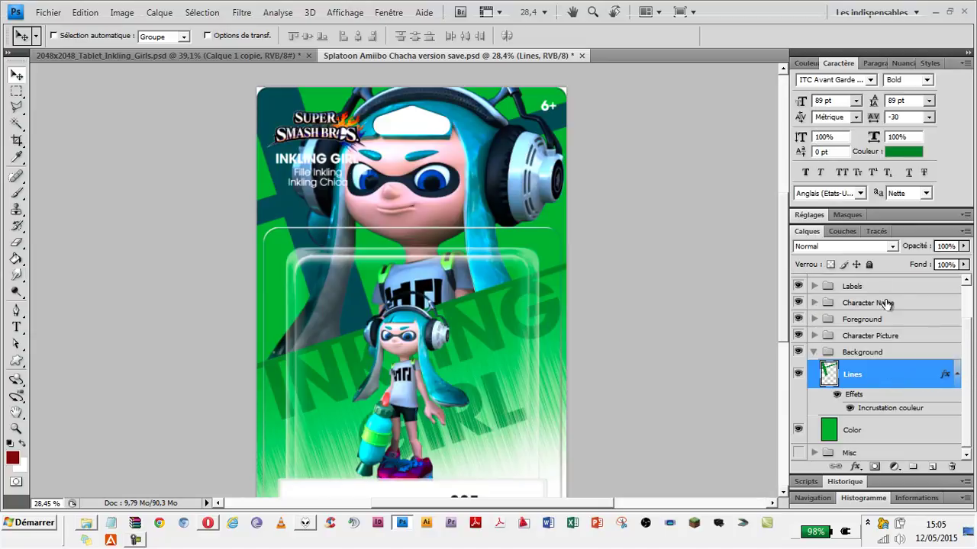
scroll(953, 366, "up", 1)
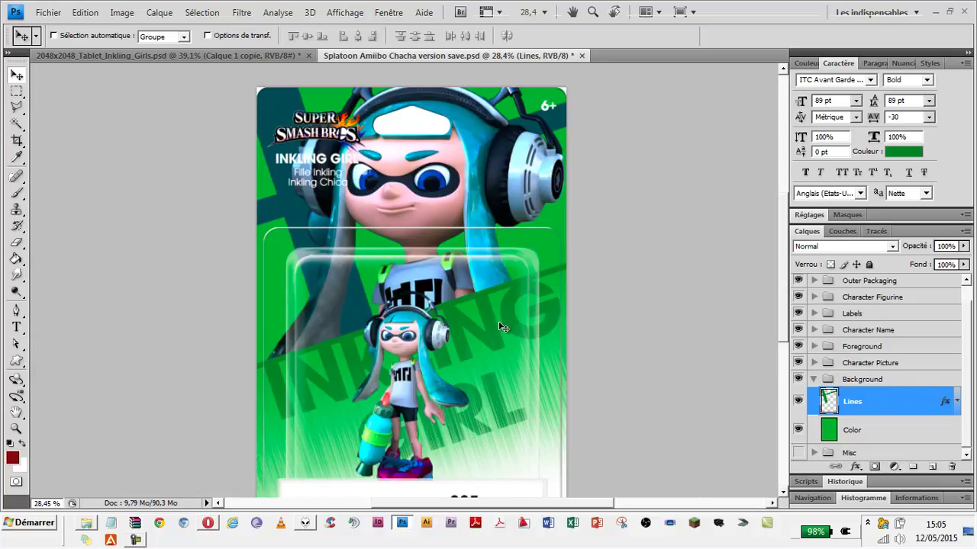
scroll(502, 327, "down", 1)
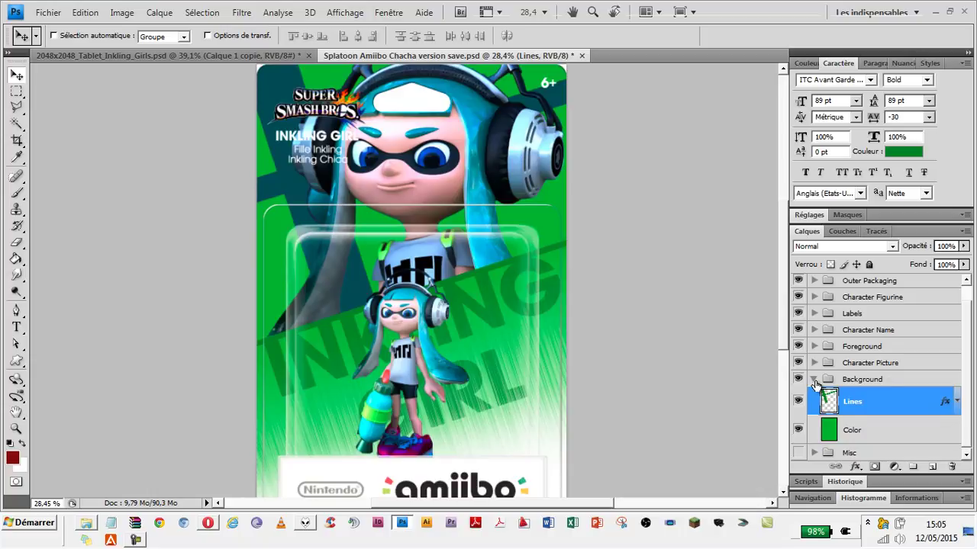
- Paste the teal overlay style onto the Foreground's Divider layer
left_click(815, 380)
left_click(814, 361)
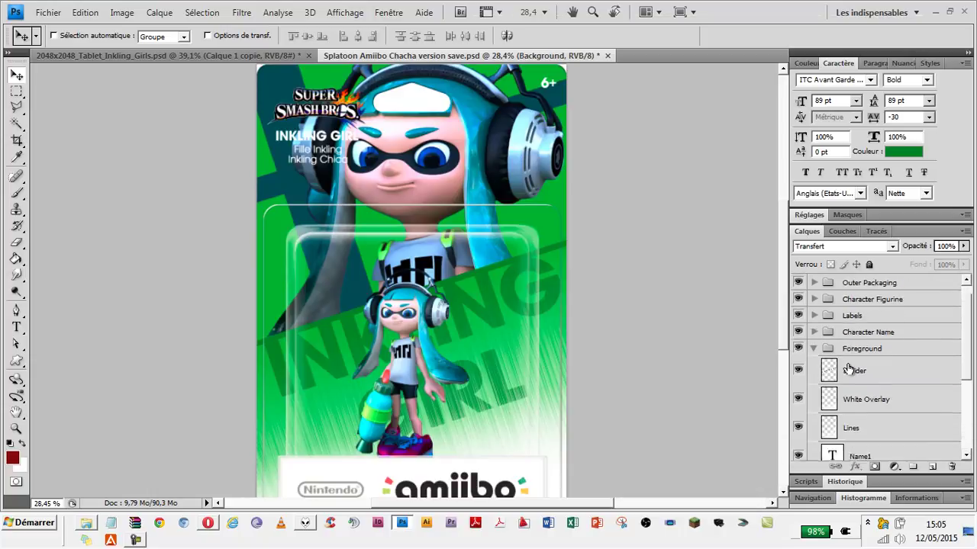
scroll(849, 370, "down", 1)
left_click(851, 355)
left_click(799, 356)
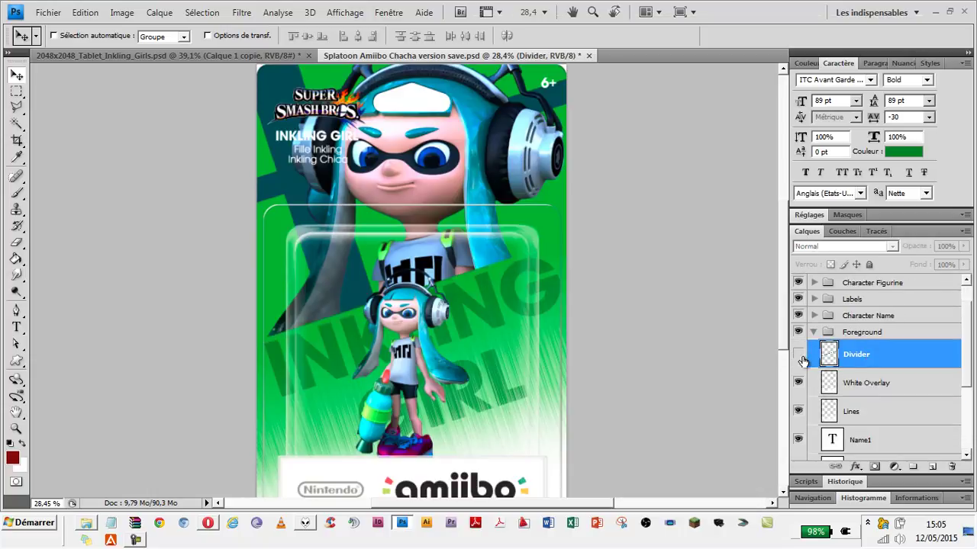
left_click(799, 355)
right_click(936, 356)
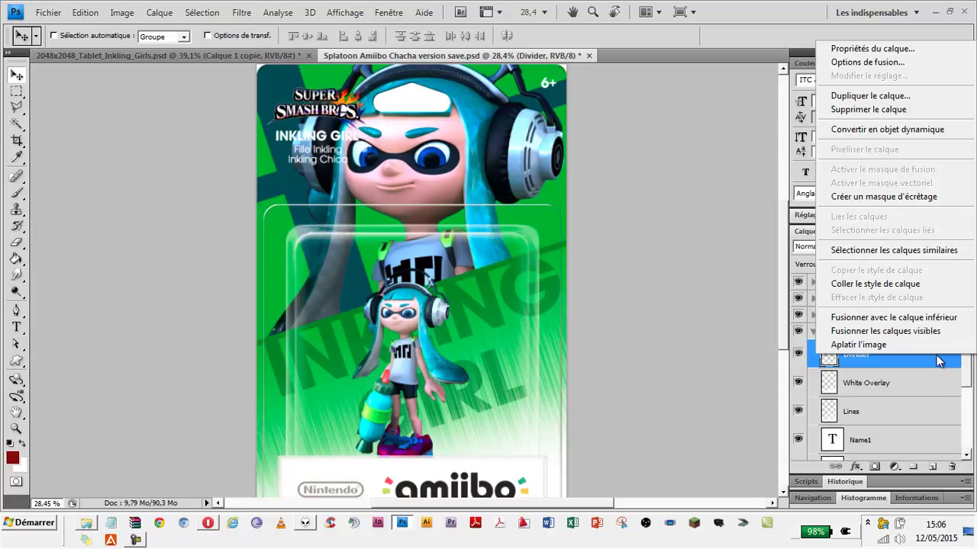
left_click(928, 294)
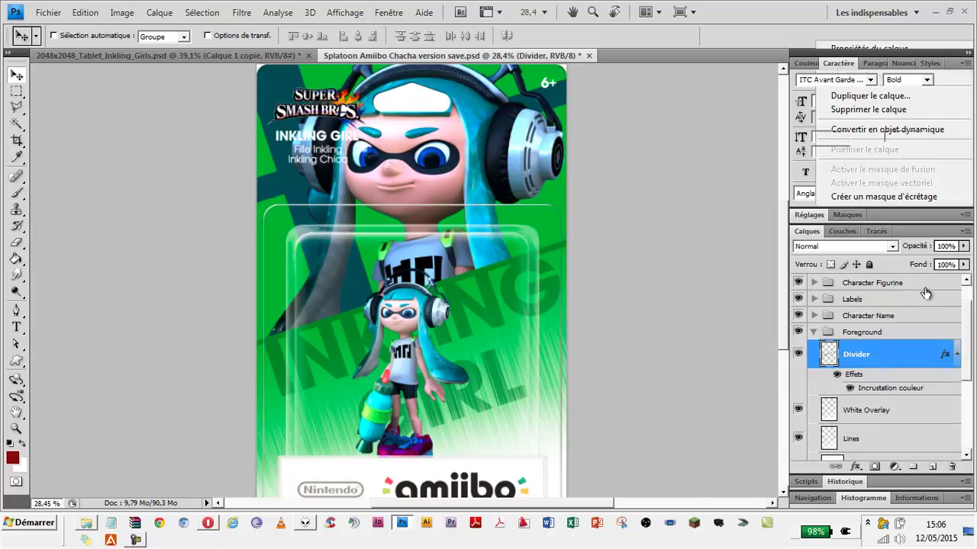
- Check the White Overlay and Foreground Lines layers by toggling their visibility
left_click(958, 354)
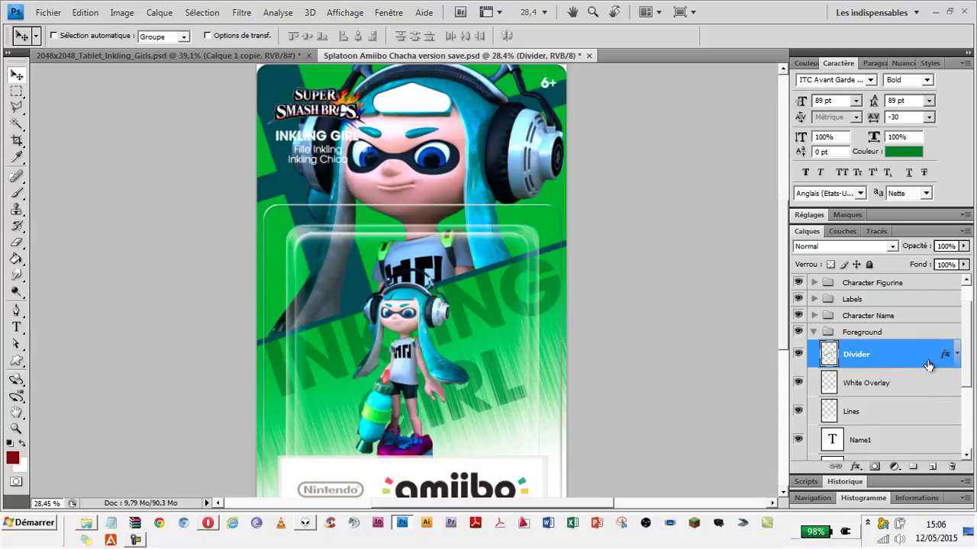
left_click(796, 383)
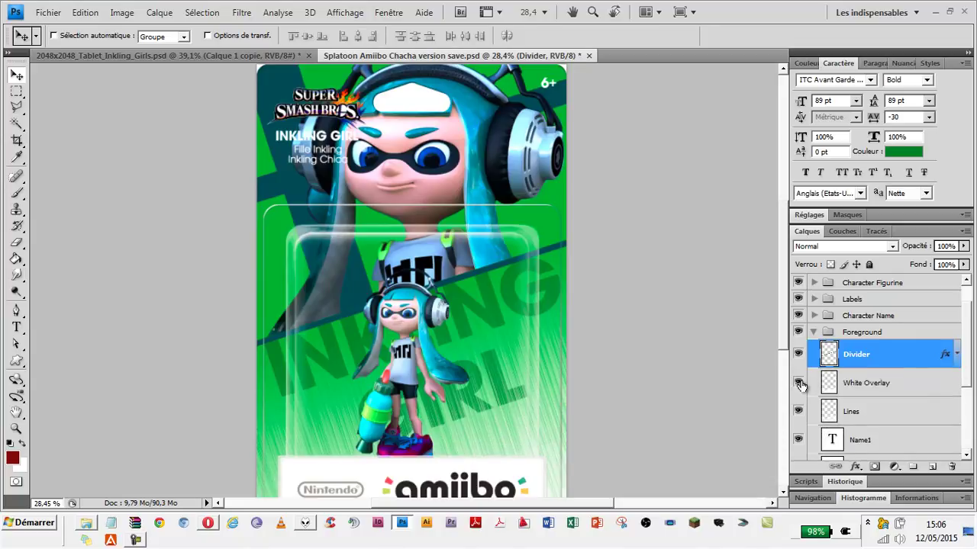
scroll(799, 385, "down", 2)
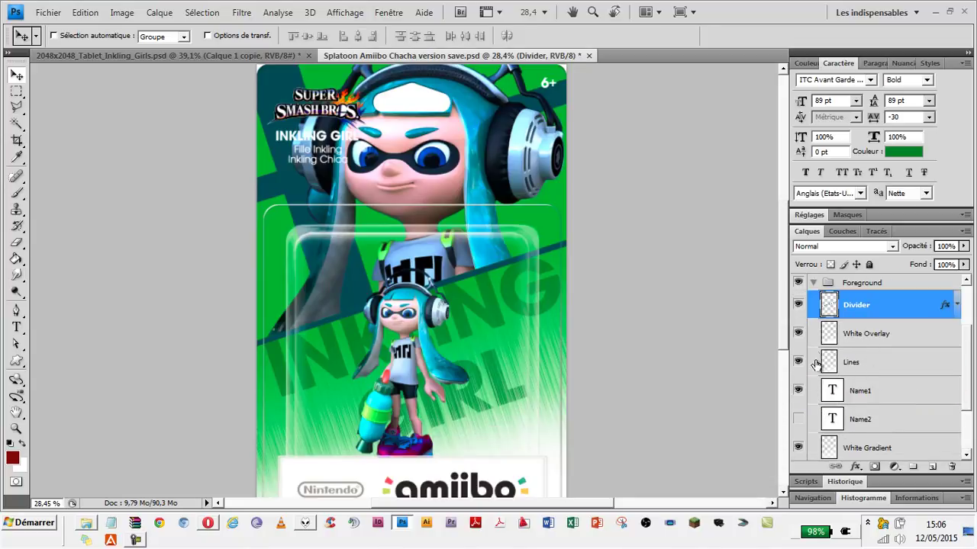
left_click(799, 363)
left_click(799, 364)
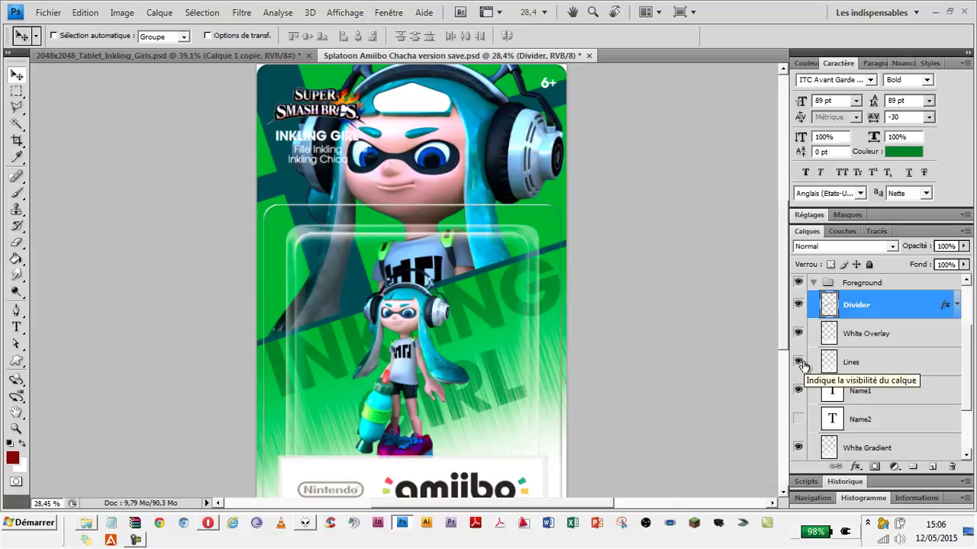
scroll(809, 366, "down", 2)
scroll(840, 366, "down", 1)
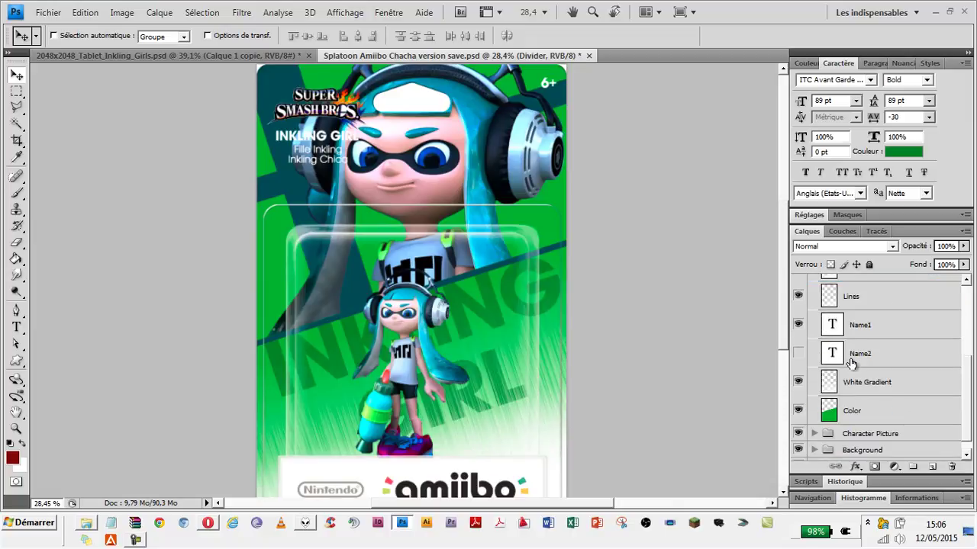
- Paste the teal overlay style onto the Name1 text layer
left_click(869, 417)
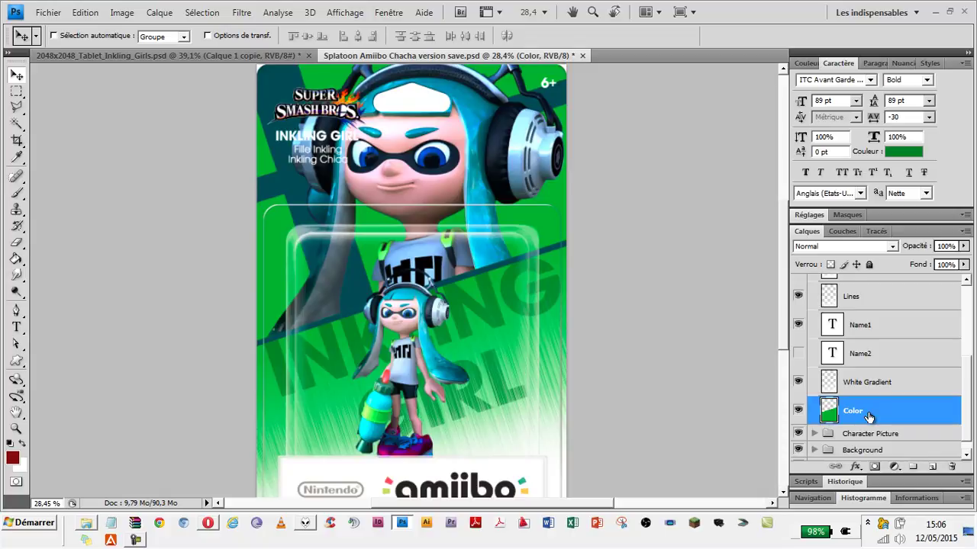
left_click(868, 333)
right_click(907, 326)
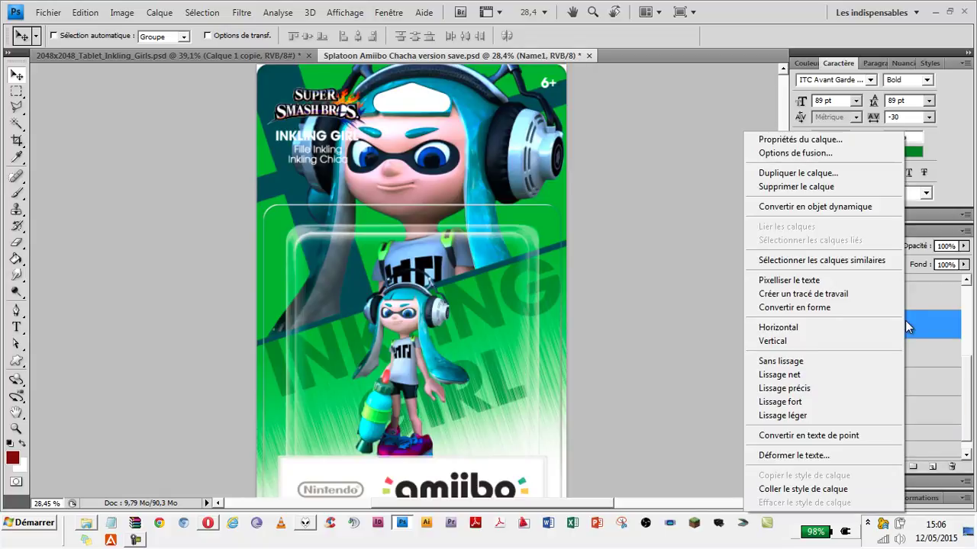
left_click(867, 487)
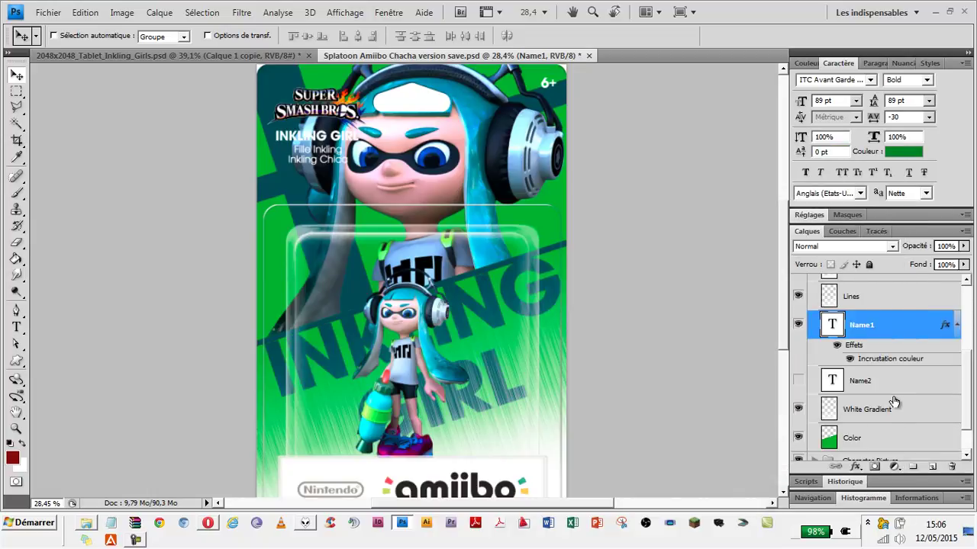
- Paste the teal overlay style onto the Color layer
scroll(893, 400, "down", 1)
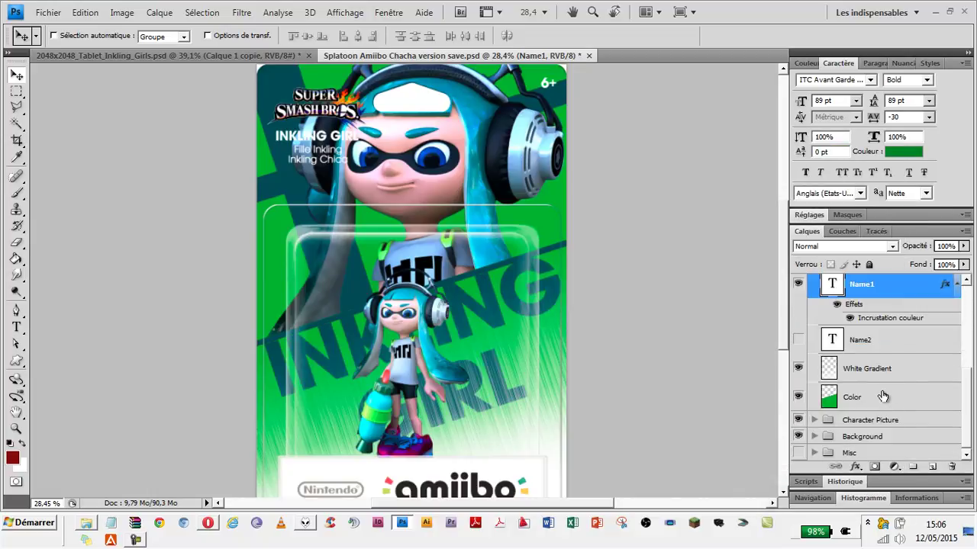
left_click(883, 399)
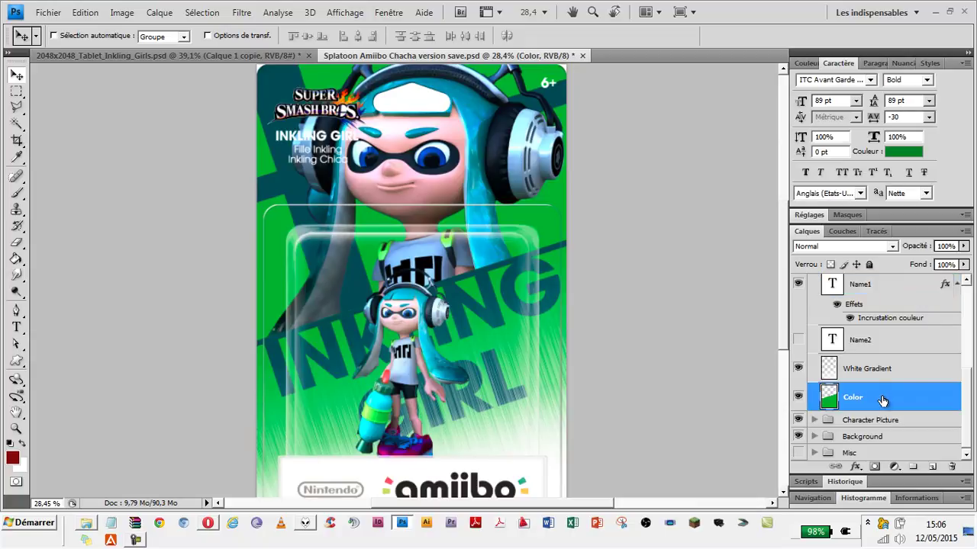
right_click(883, 398)
left_click(885, 324)
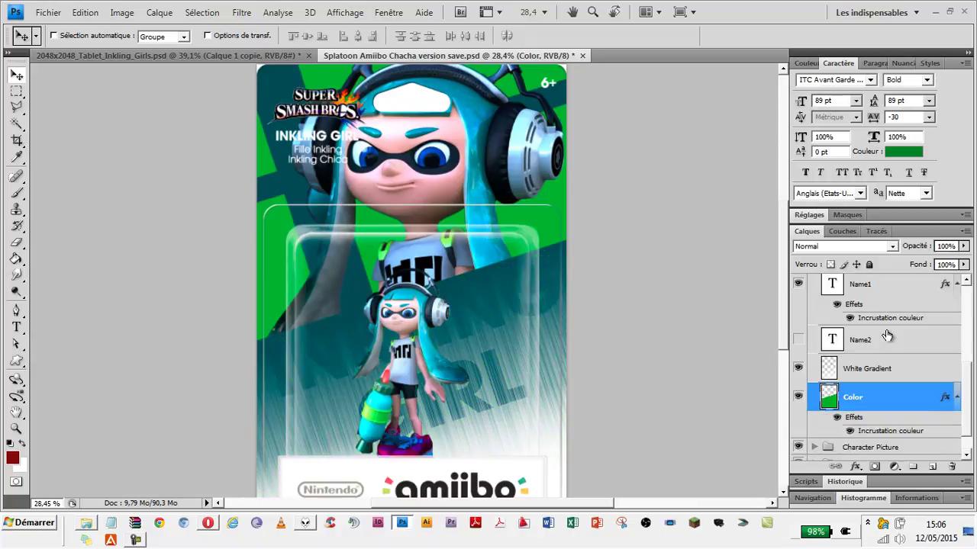
- Change the Color layer's overlay colour to a duller teal, #127185, and confirm the style
double_click(892, 432)
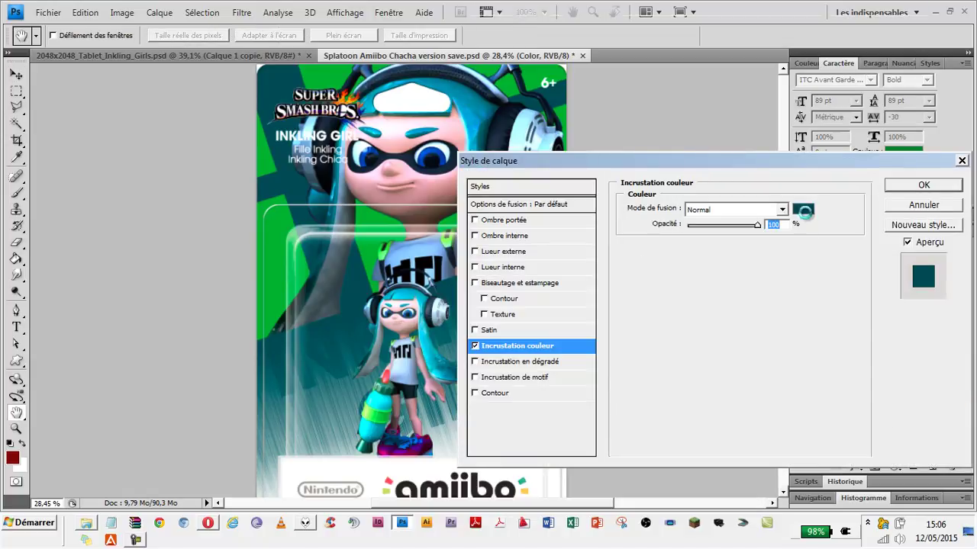
left_click(803, 209)
left_click(710, 338)
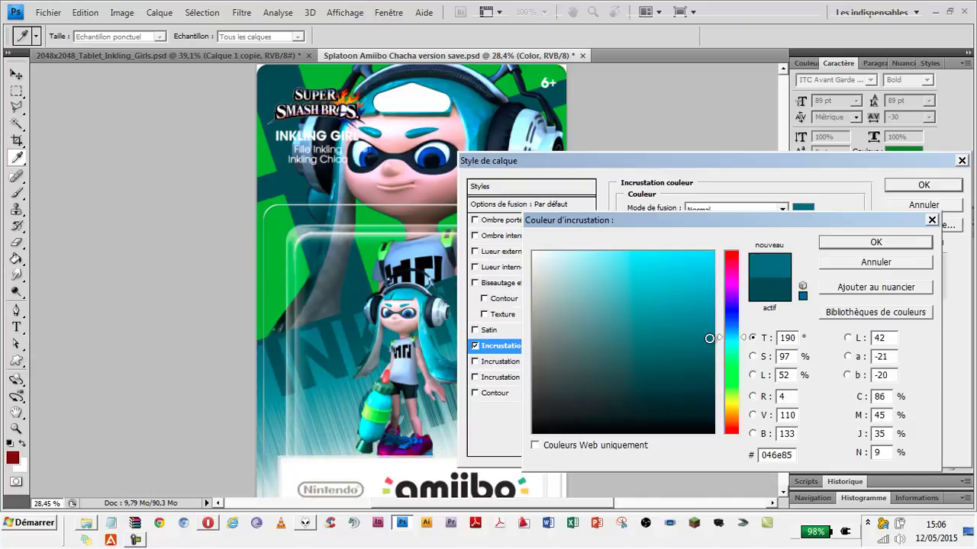
left_click(711, 327)
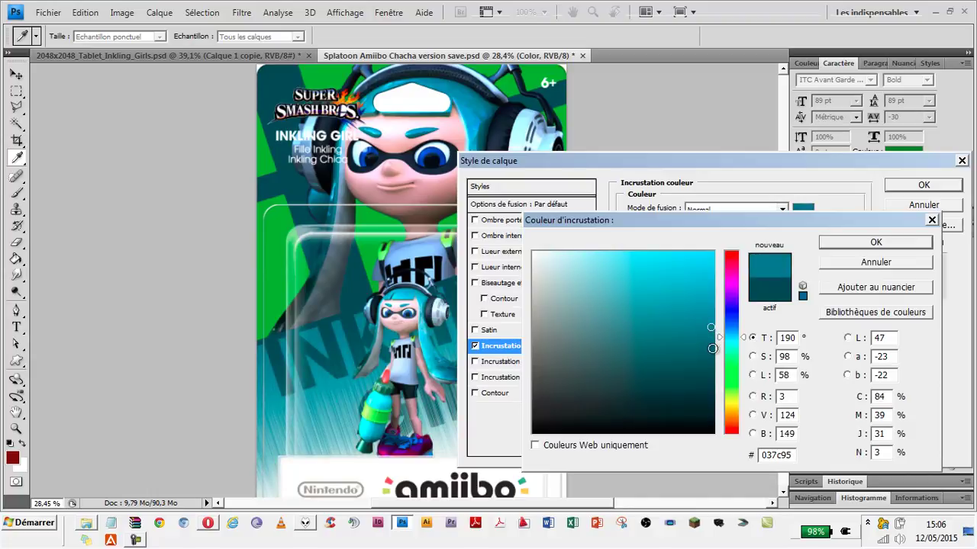
left_click(714, 329)
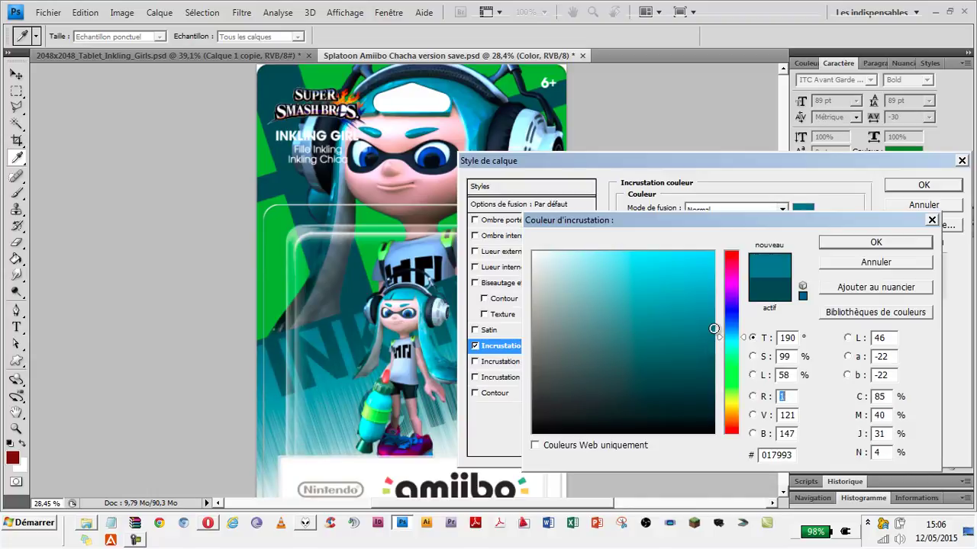
left_click(700, 336)
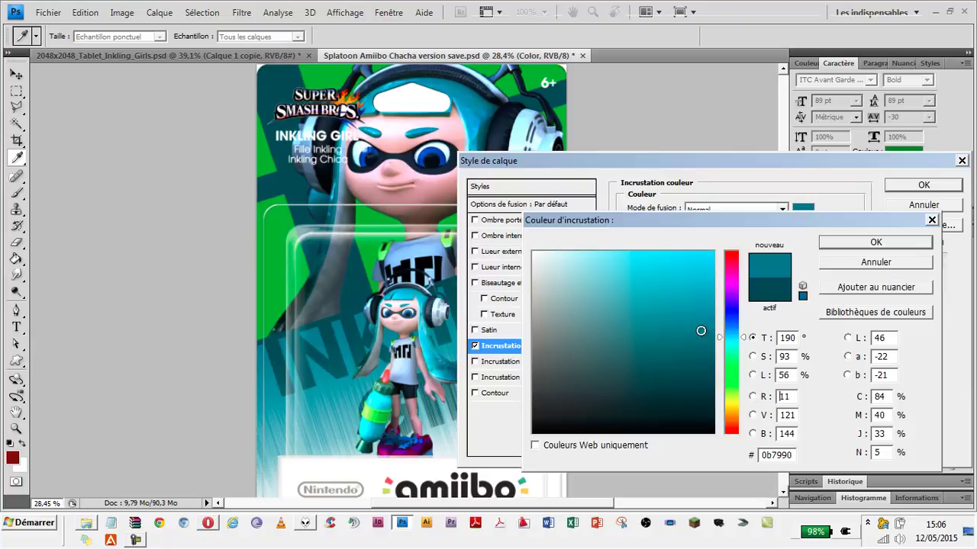
left_click(690, 338)
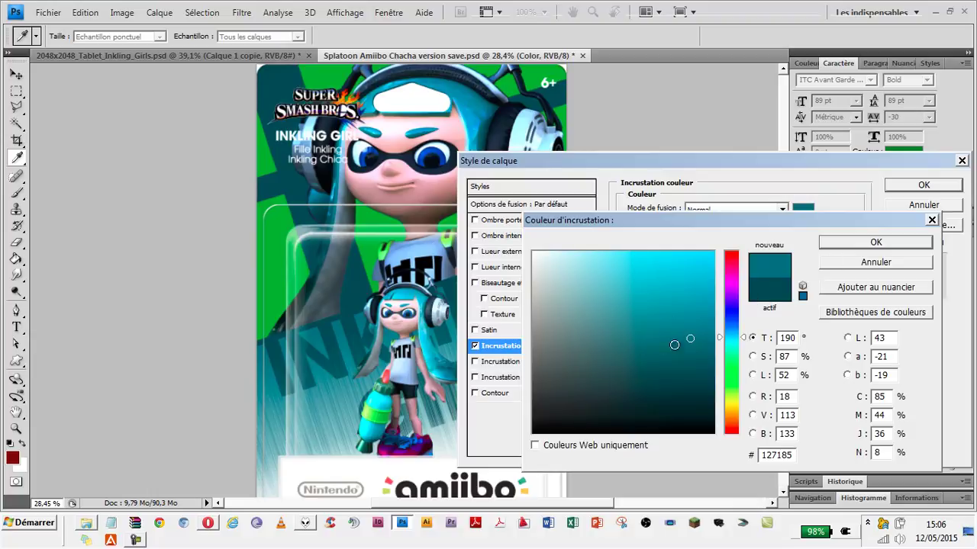
left_click(876, 243)
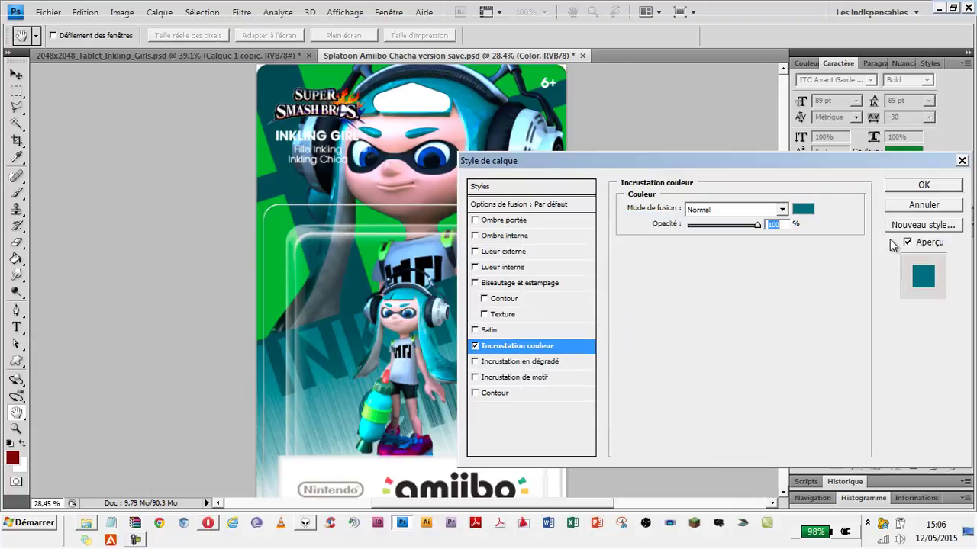
left_click(922, 186)
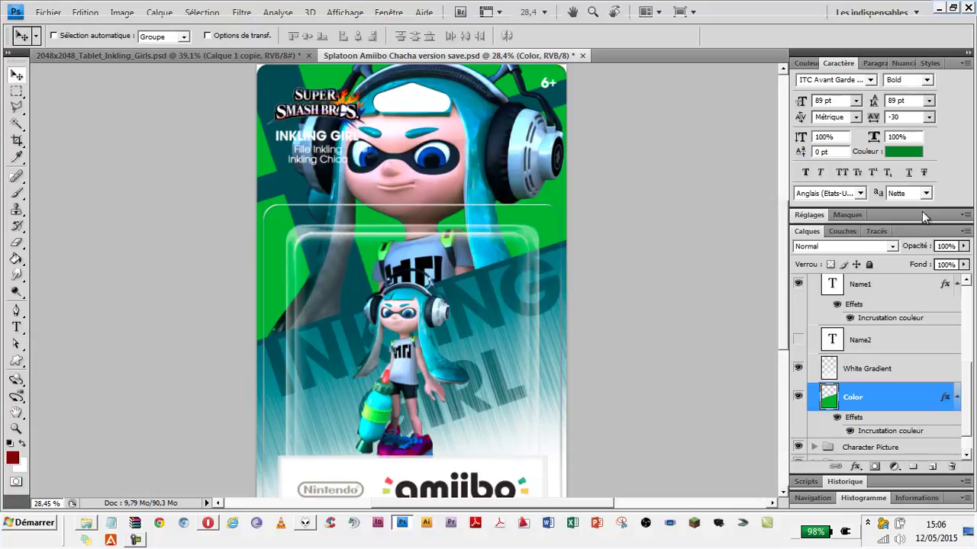
- Copy the Color layer's style and paste it onto the Background group's Color layer
right_click(921, 408)
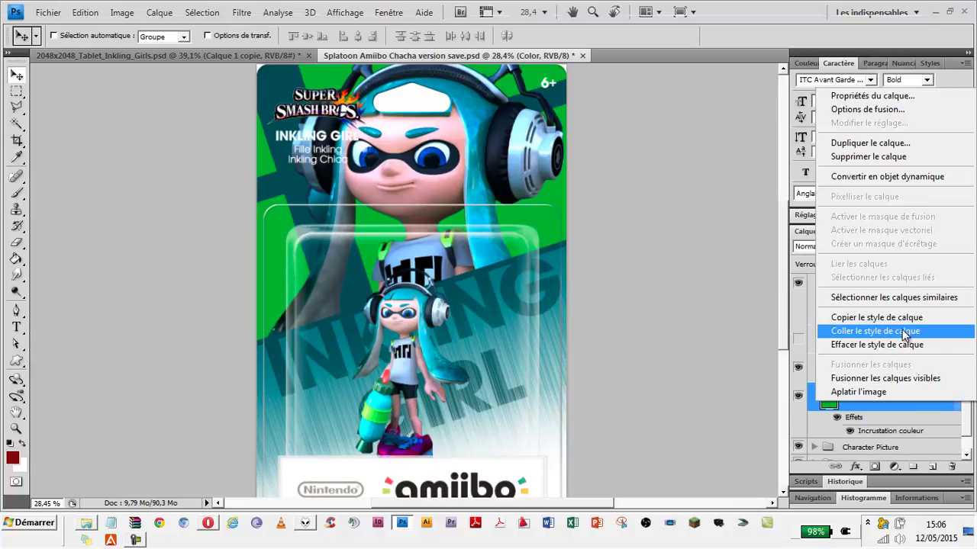
left_click(877, 317)
left_click(957, 397)
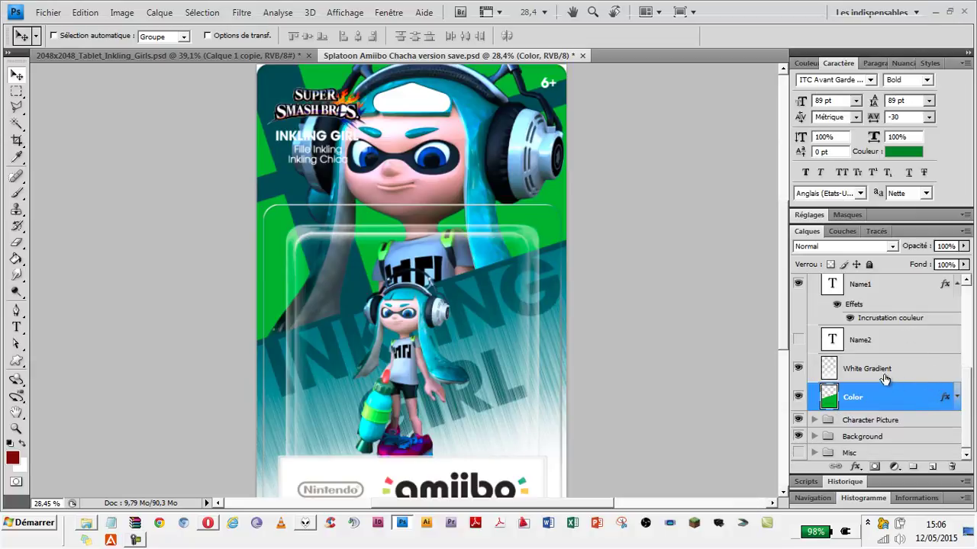
scroll(884, 379, "up", 2)
scroll(882, 373, "up", 2)
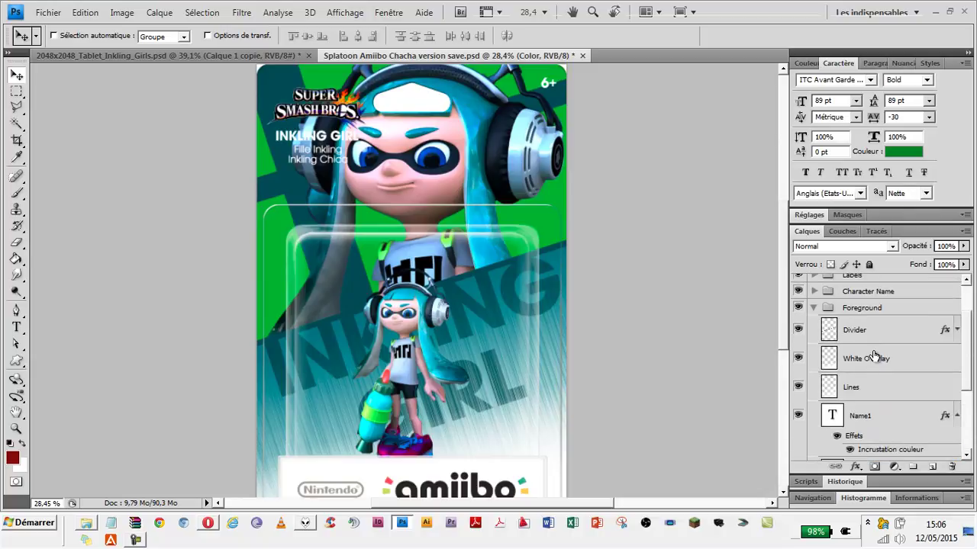
left_click(814, 308)
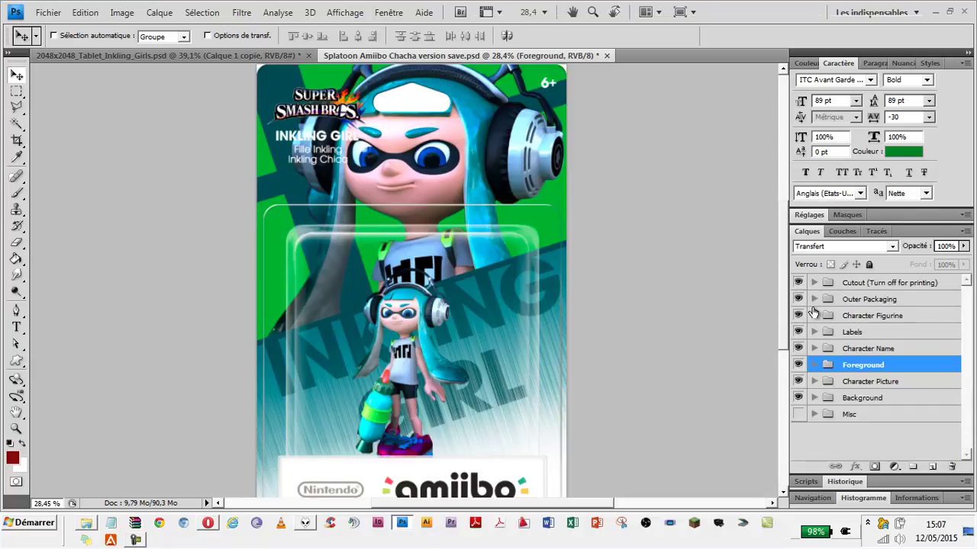
left_click(814, 397)
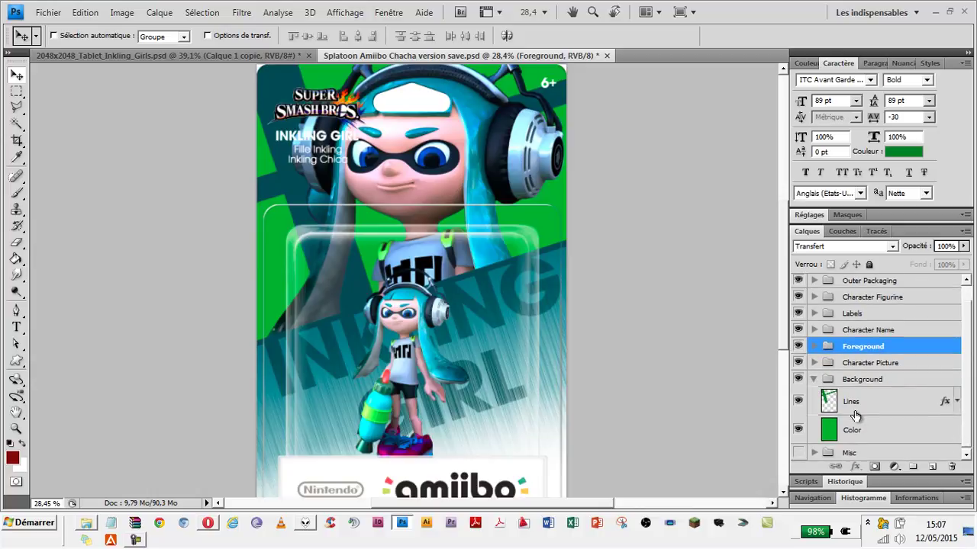
left_click(884, 431)
right_click(885, 431)
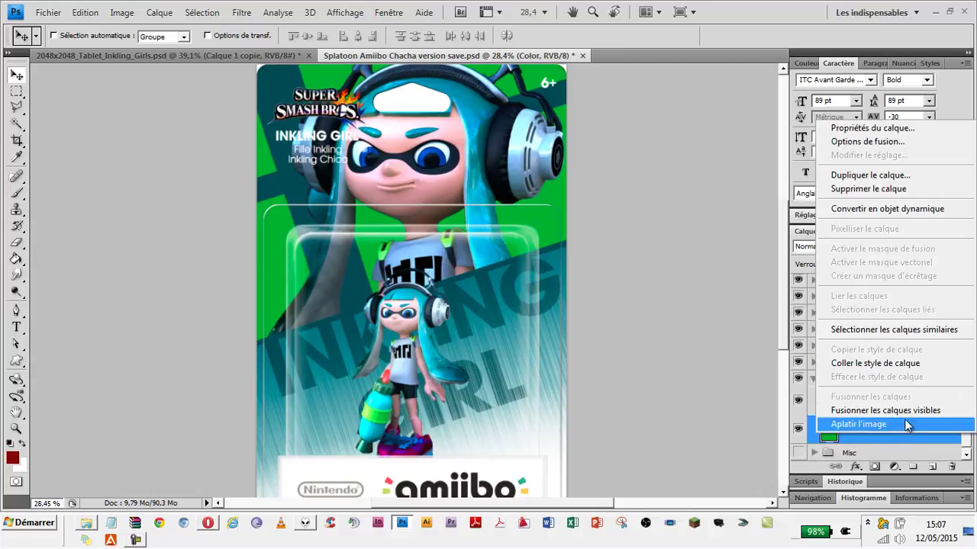
left_click(912, 371)
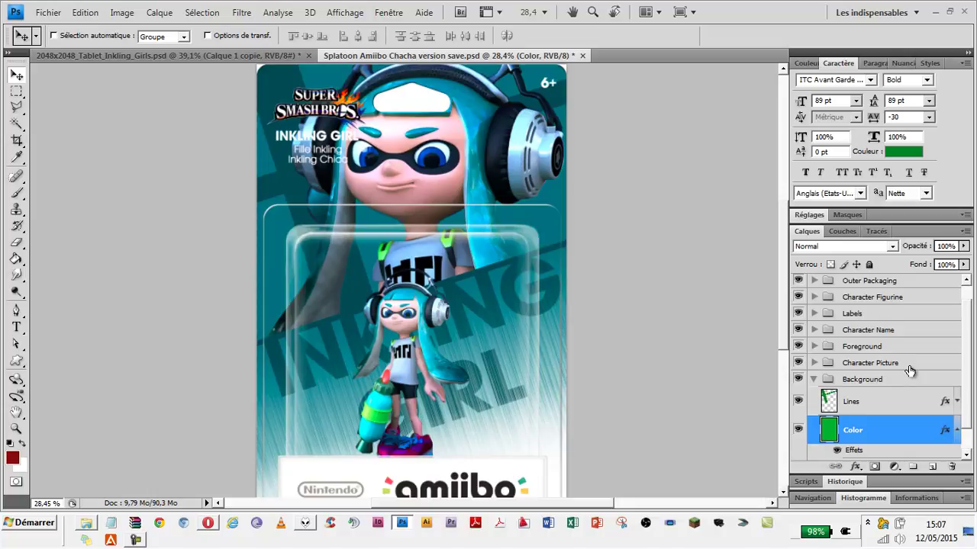
- Save the document, then bring up Save As
scroll(664, 288, "down", 2, "alt")
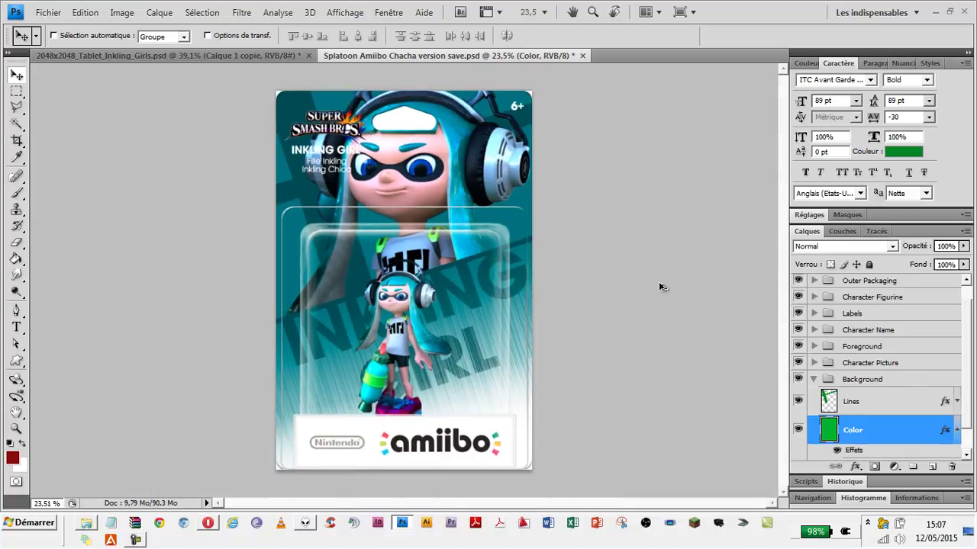
scroll(662, 289, "down", 1, "alt")
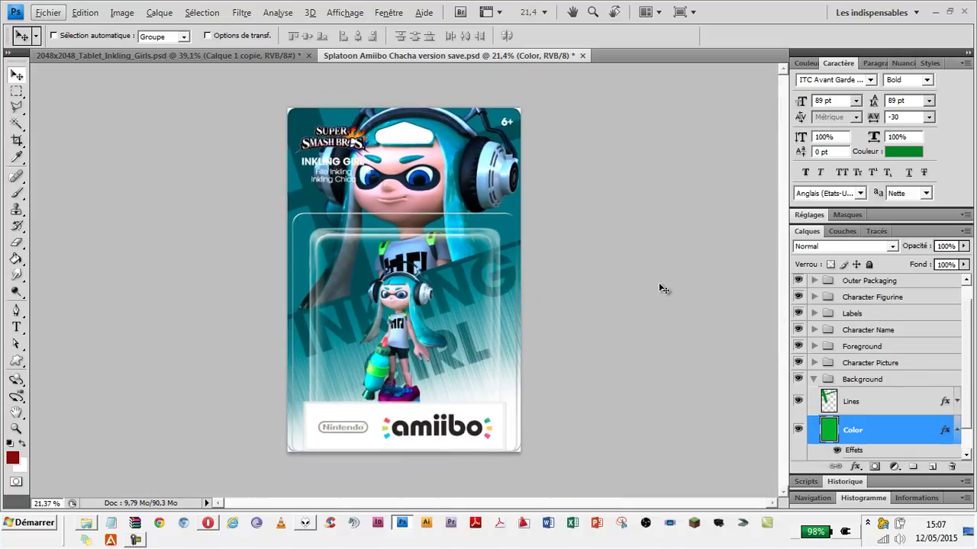
scroll(393, 254, "up", 2, "alt")
scroll(393, 254, "up", 3, "alt")
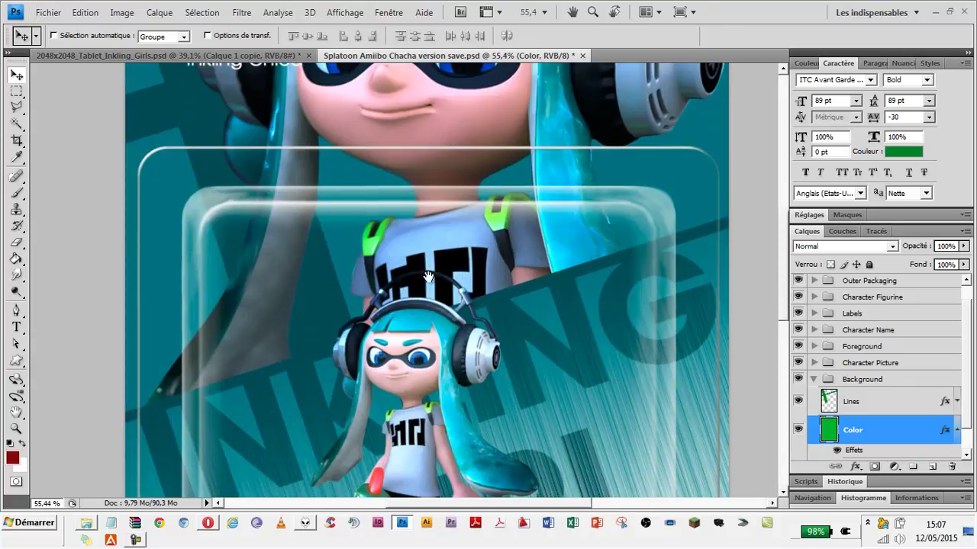
scroll(427, 276, "up", 5)
scroll(435, 252, "down", 1)
scroll(441, 235, "down", 4)
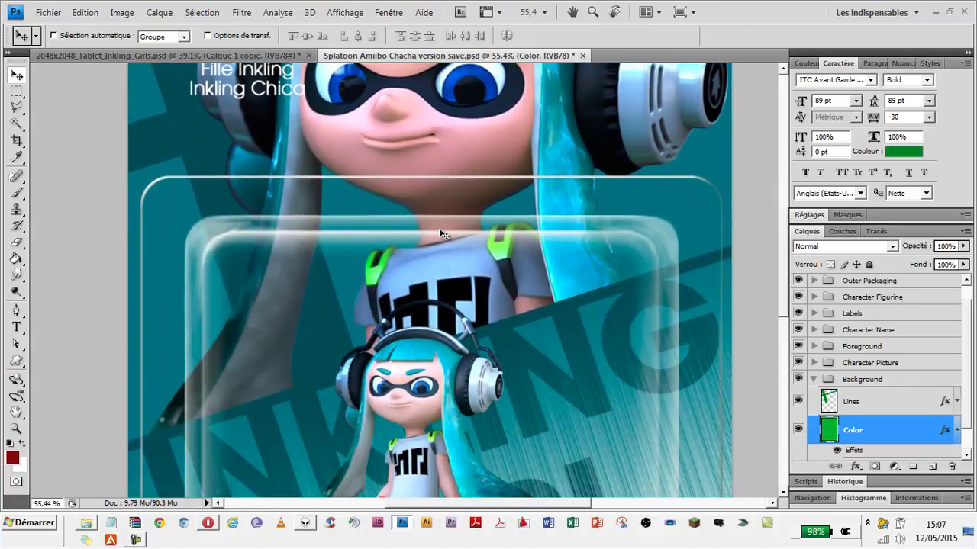
scroll(439, 228, "down", 2, "alt")
scroll(442, 244, "down", 4)
scroll(446, 260, "up", 2, "alt")
scroll(448, 271, "down", 3, "alt")
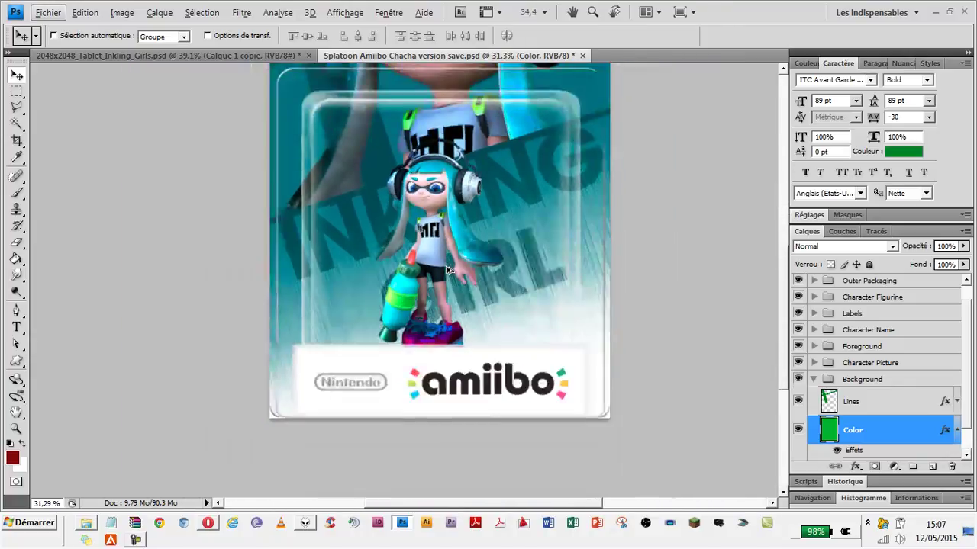
scroll(449, 271, "down", 1, "alt")
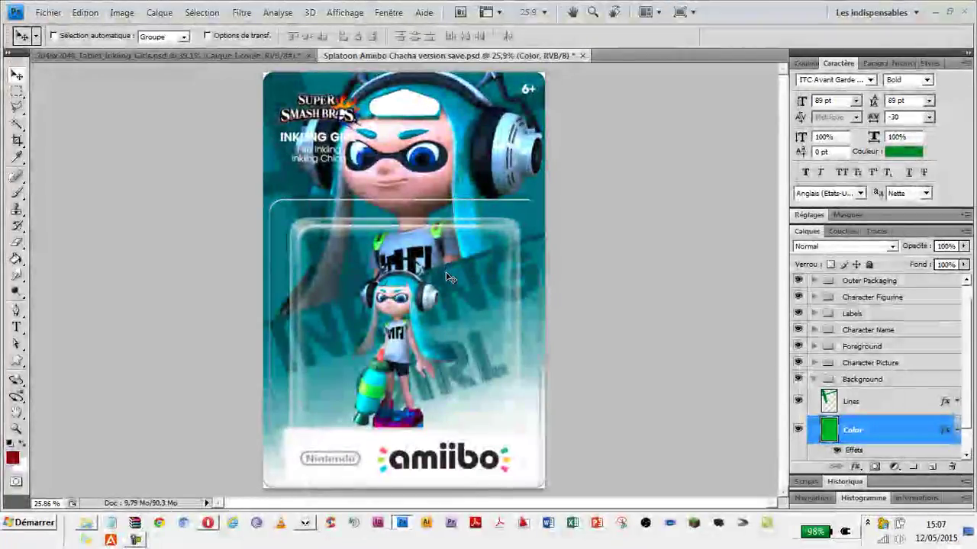
key("ctrl+s")
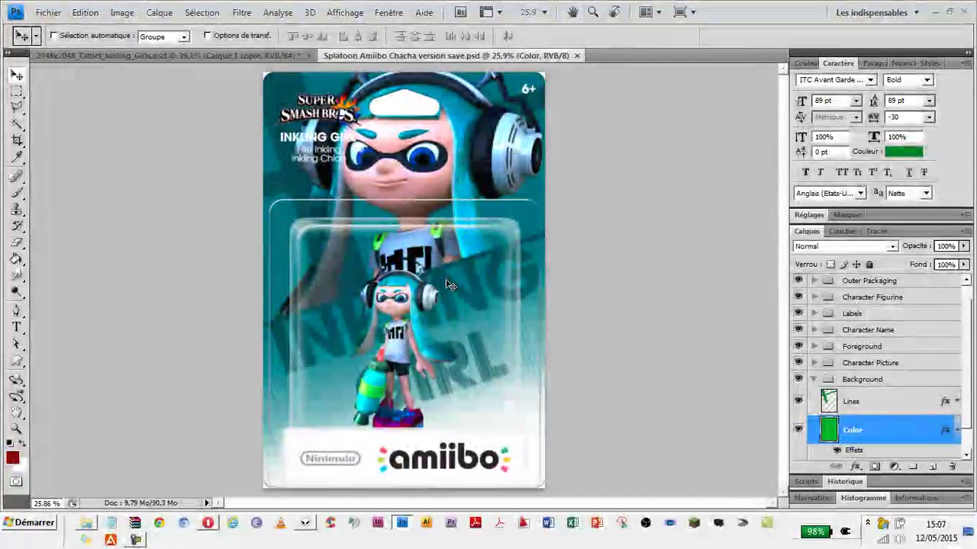
key("ctrl+shift+s")
- Save a JPEG copy under a new Inkling Girl file name, matte None, quality 12
key("Tab")
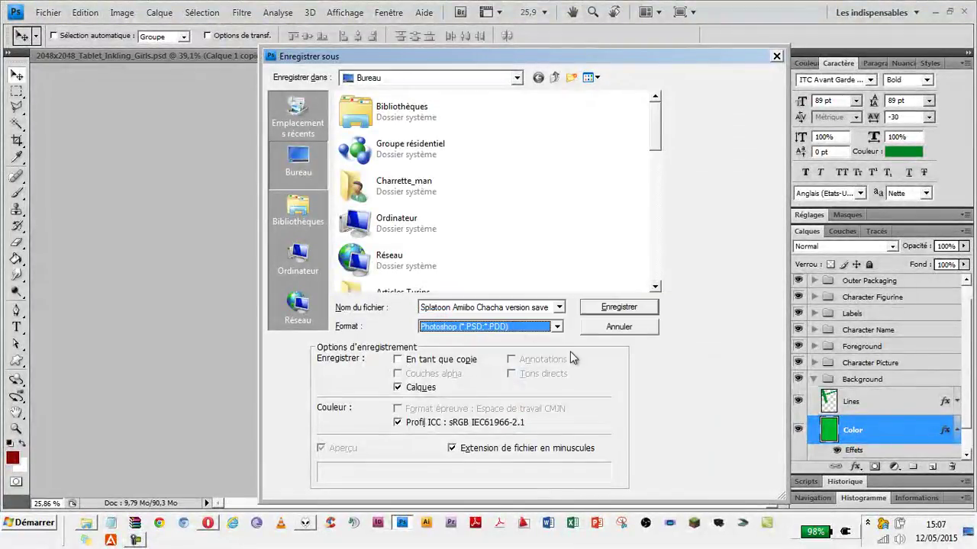
left_click(559, 328)
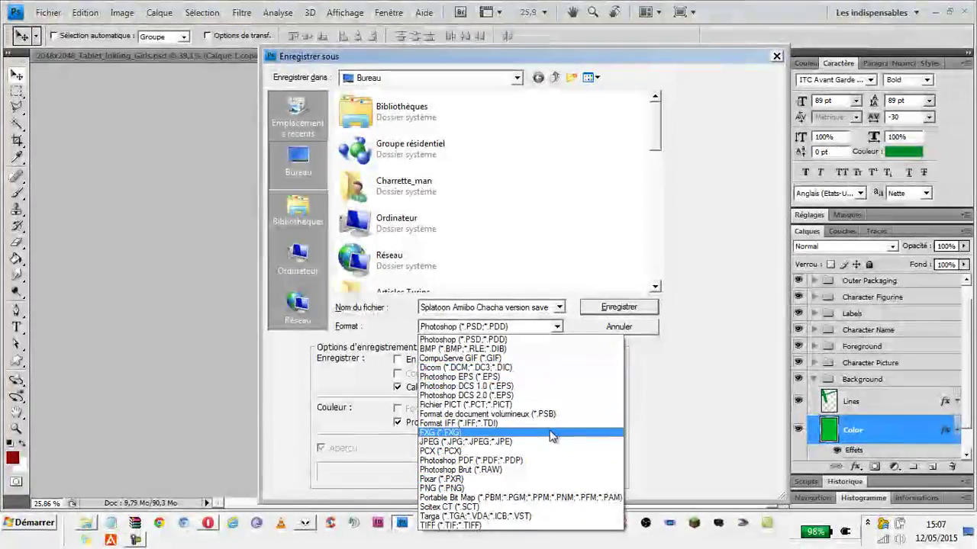
left_click(553, 441)
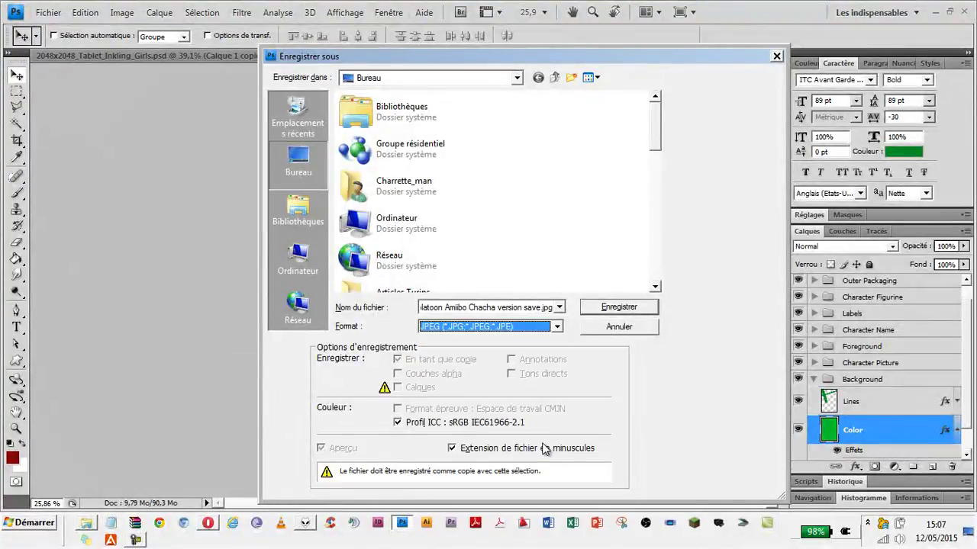
left_click(529, 306)
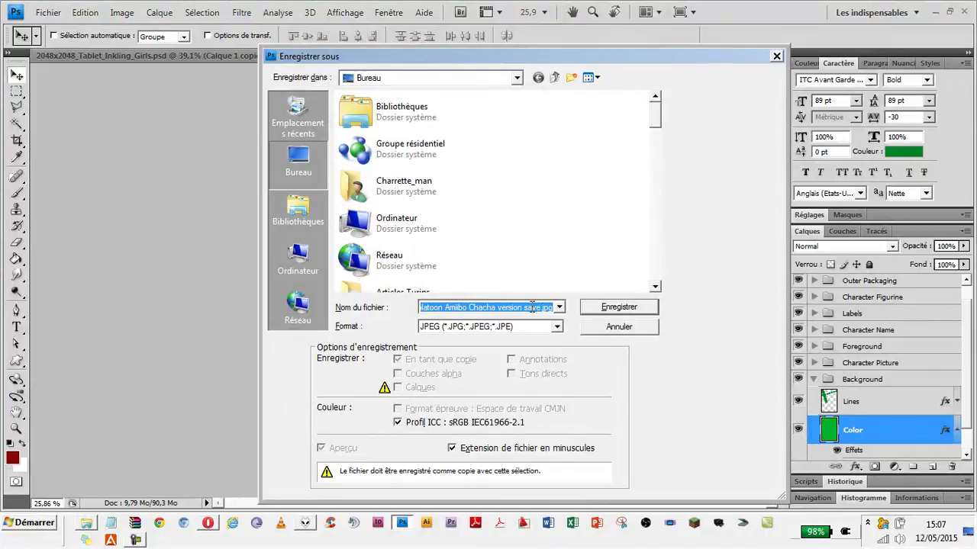
type("Ink")
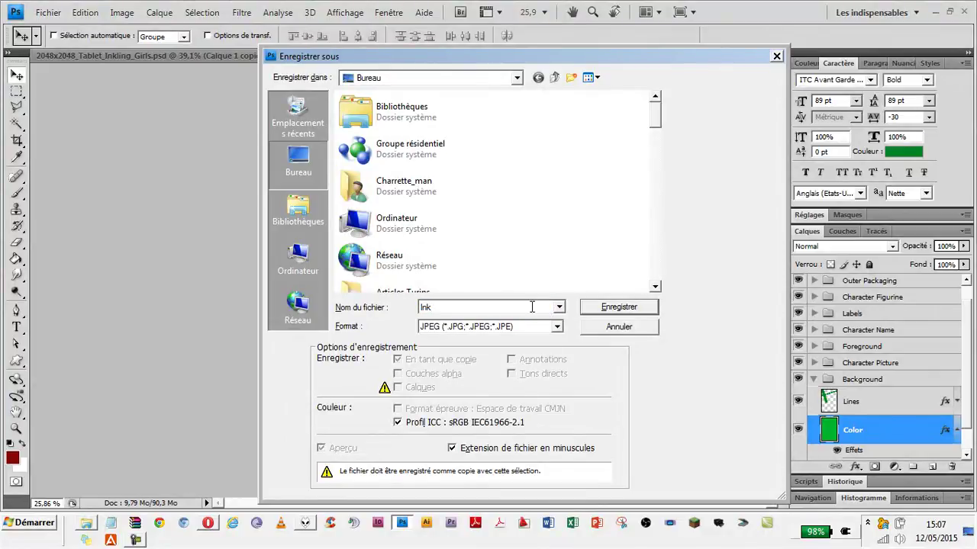
type("ling Girl - Turquoise TMTC")
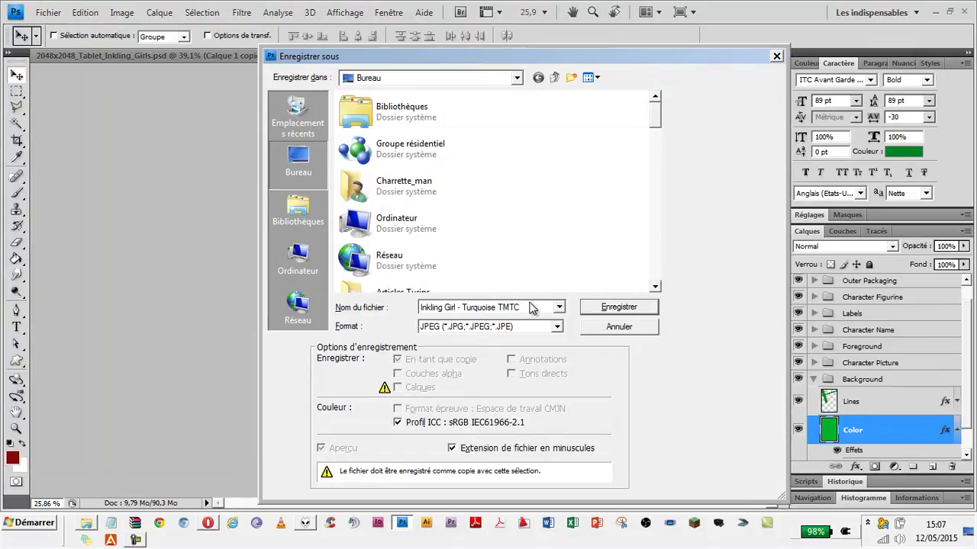
type("42")
key("Return")
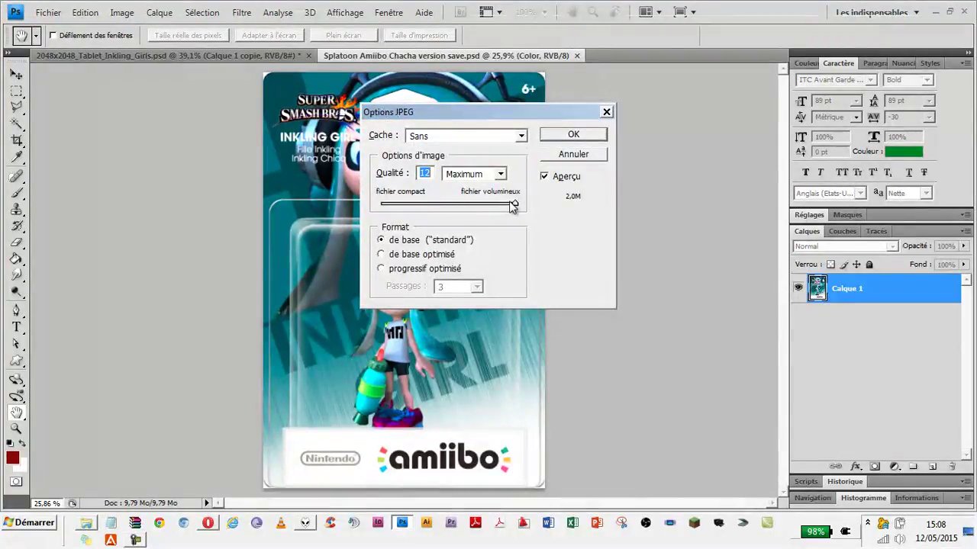
left_click(522, 136)
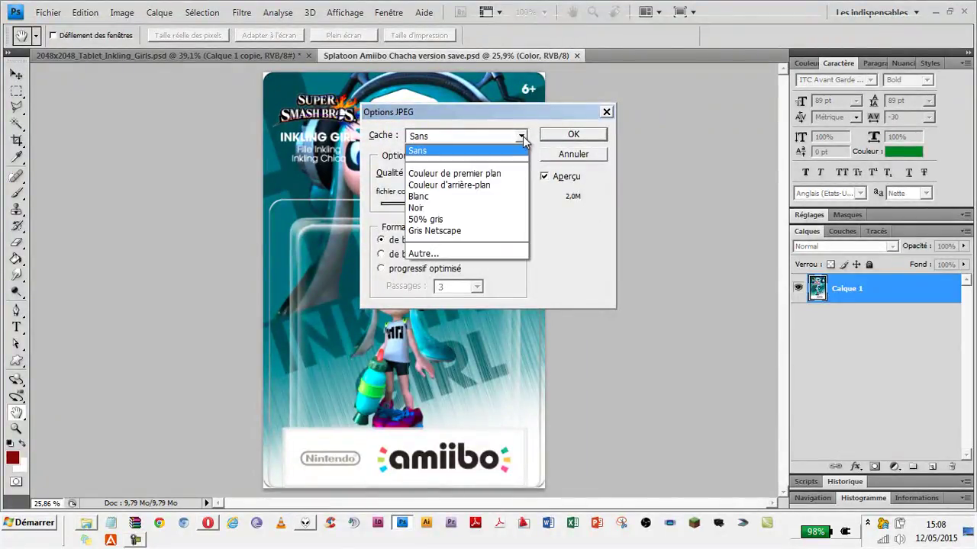
left_click(524, 137)
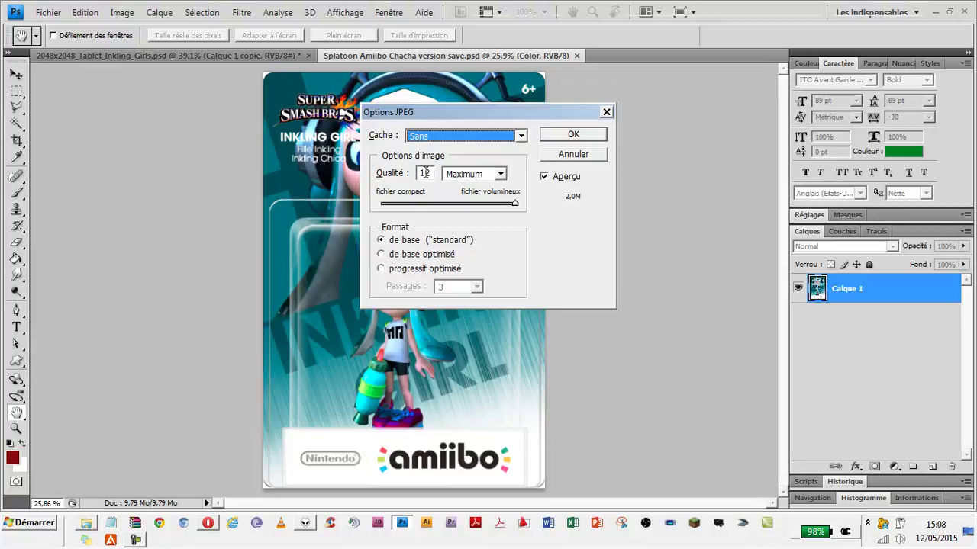
left_click(564, 134)
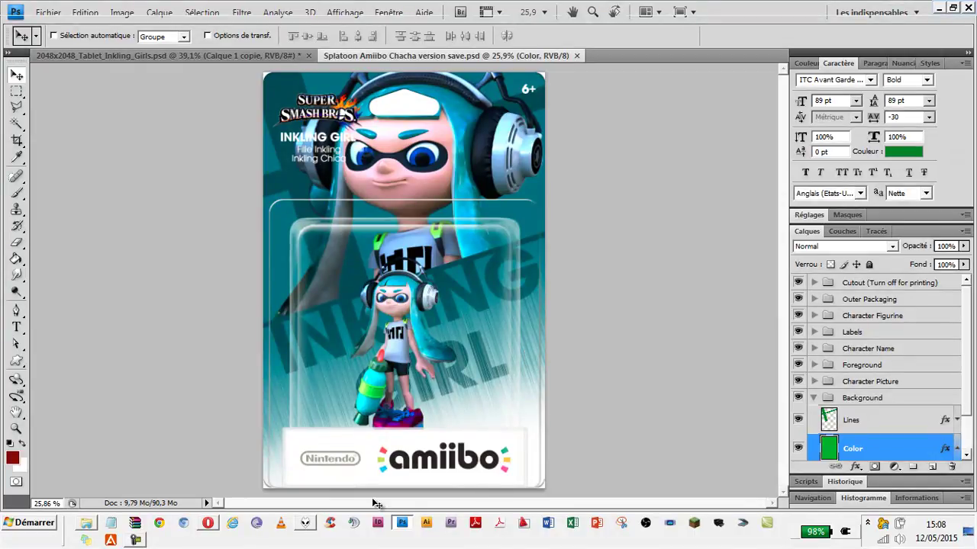
left_click(208, 523)
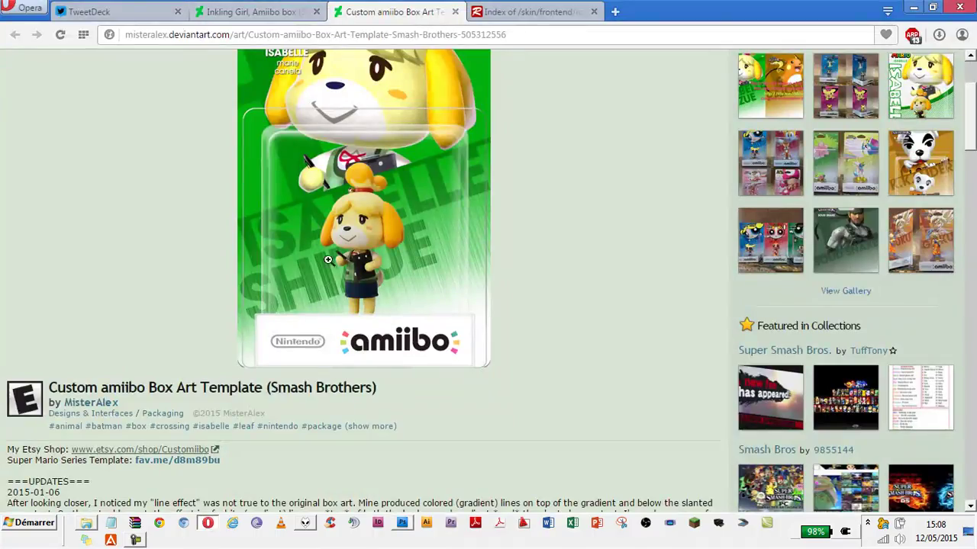
scroll(331, 263, "up", 1)
scroll(334, 267, "down", 1)
scroll(379, 321, "up", 1)
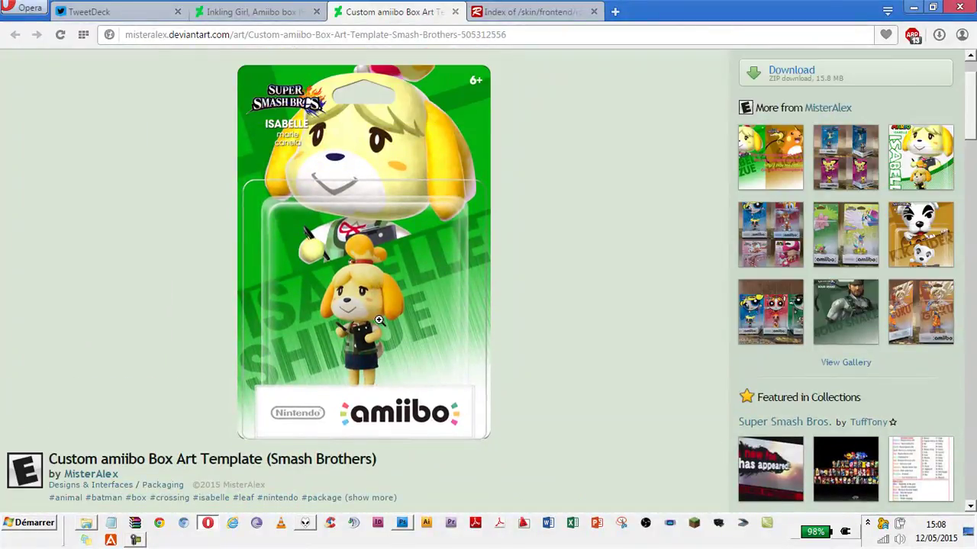
left_click(403, 523)
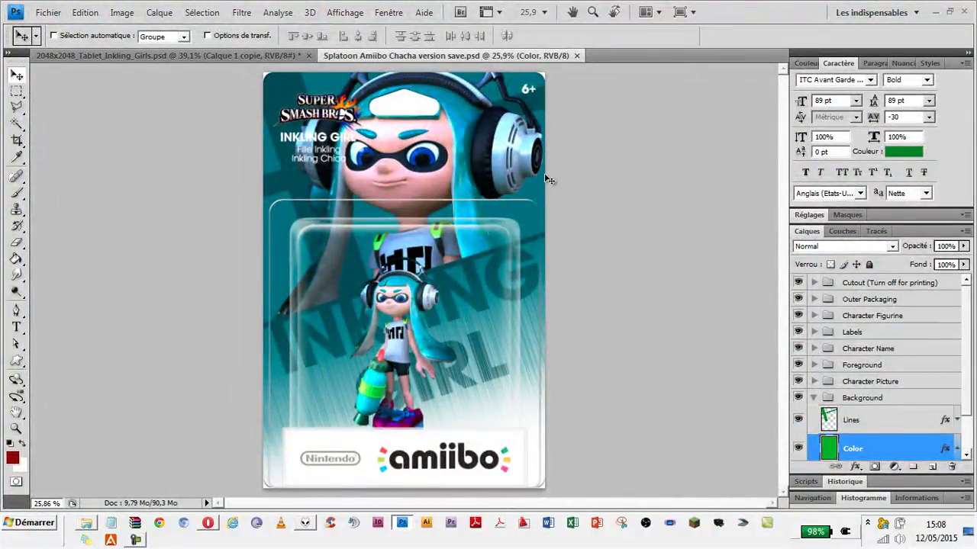